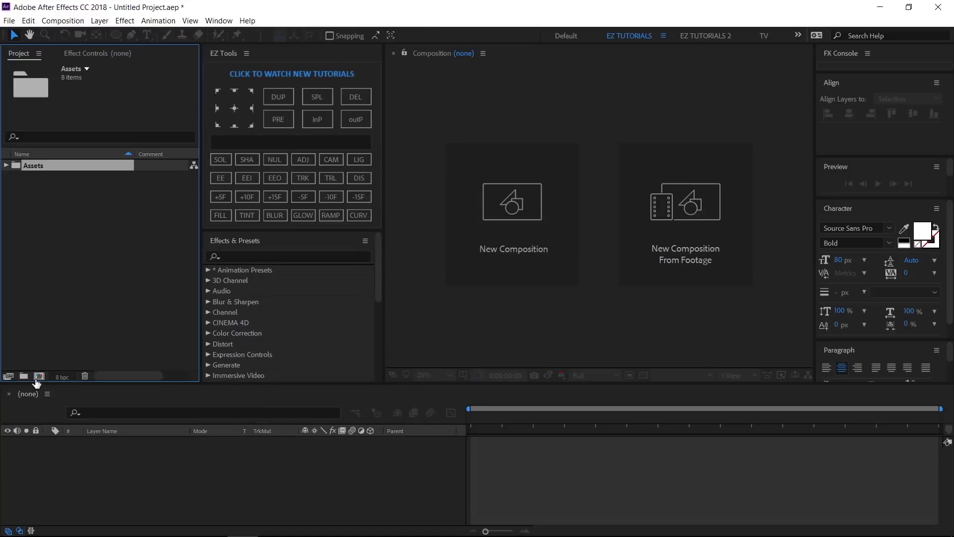
Step: Create a 26-second composition named Minimal Slideshow, move it out of the Assets folder and collapse that folder
left_click(38, 376)
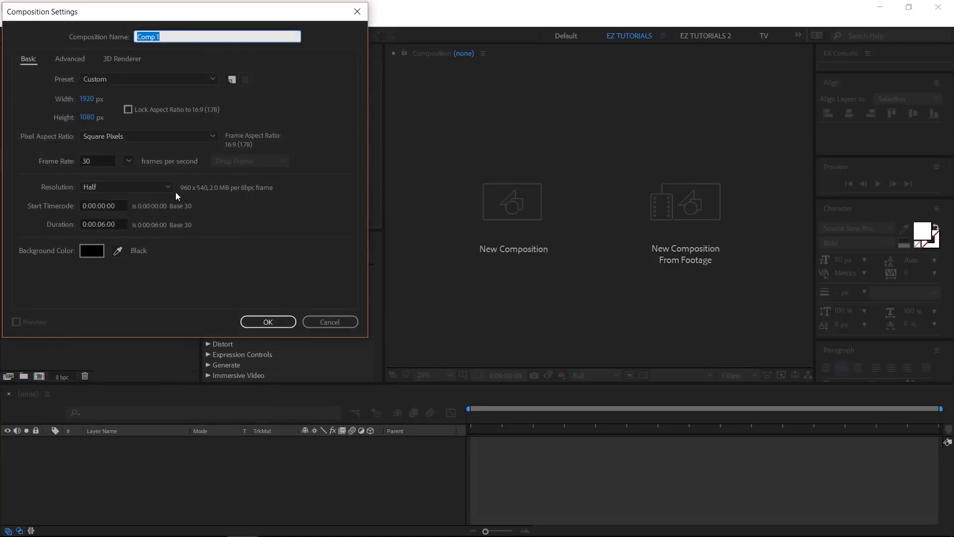
type("Minimal Slideshow")
left_click(99, 224)
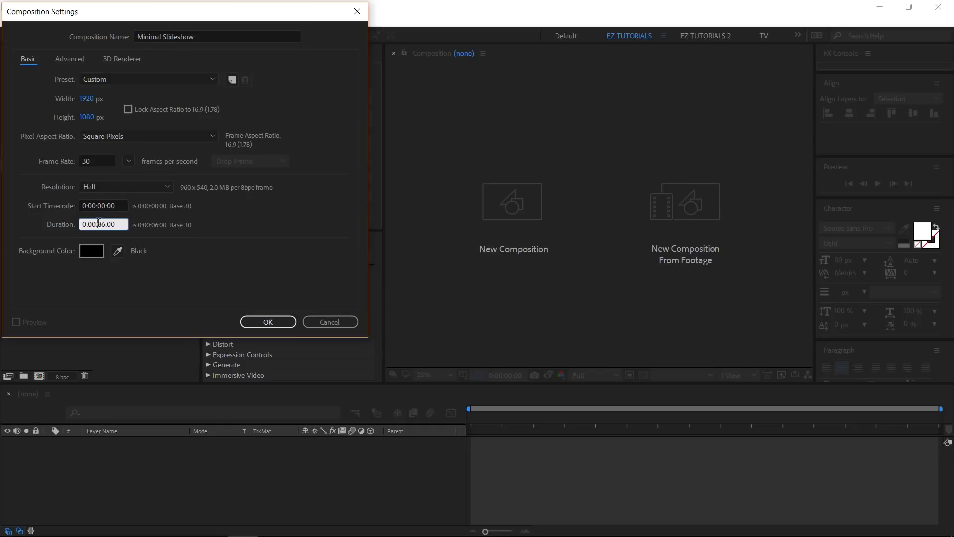
type("2")
left_click(269, 322)
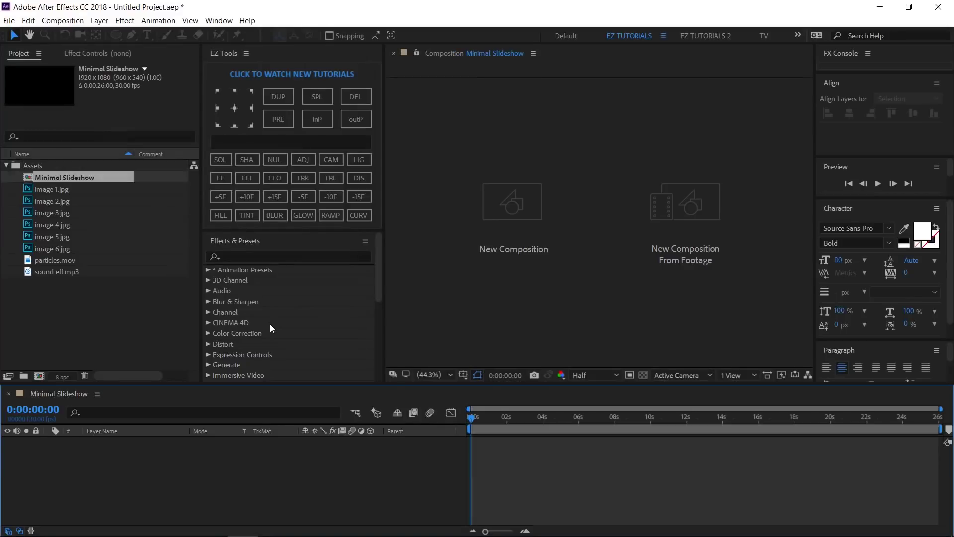
left_click_drag(56, 249, 50, 300)
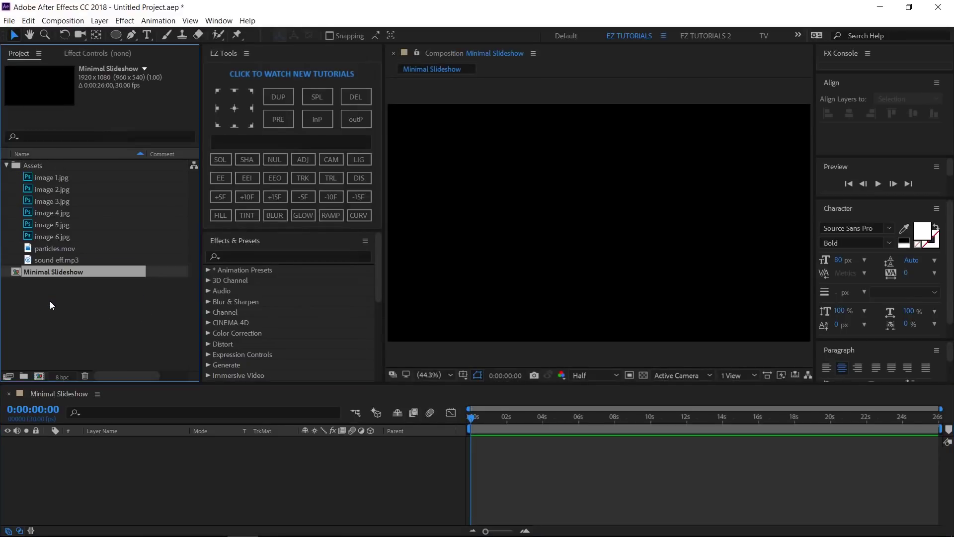
left_click(7, 166)
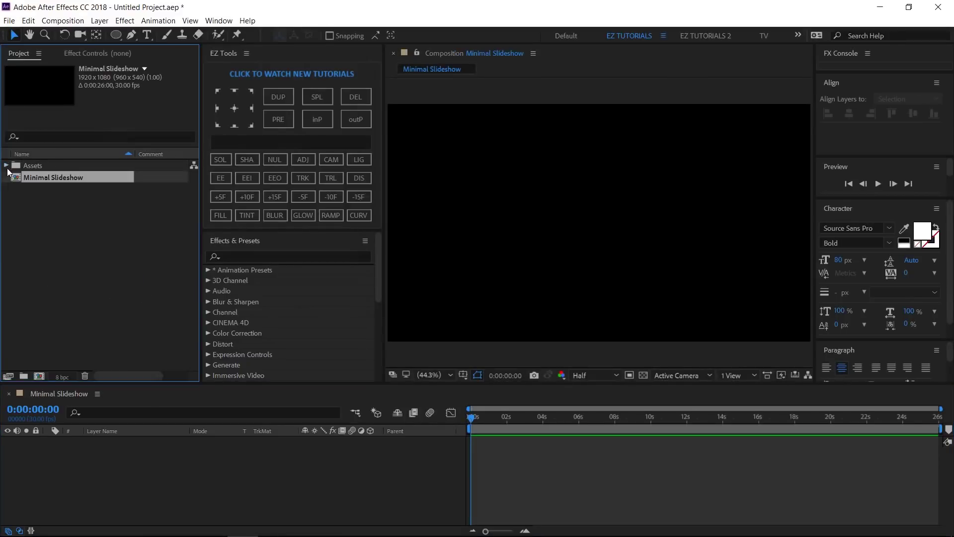
Step: Add three project folders named Slides, Images and Texts at the top level of the project
left_click(23, 377)
type("Slides")
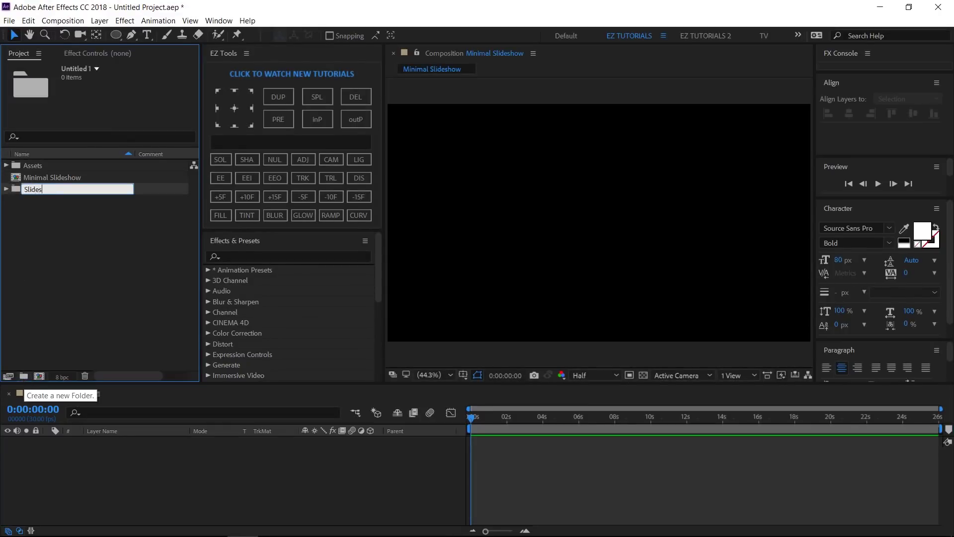
left_click(23, 280)
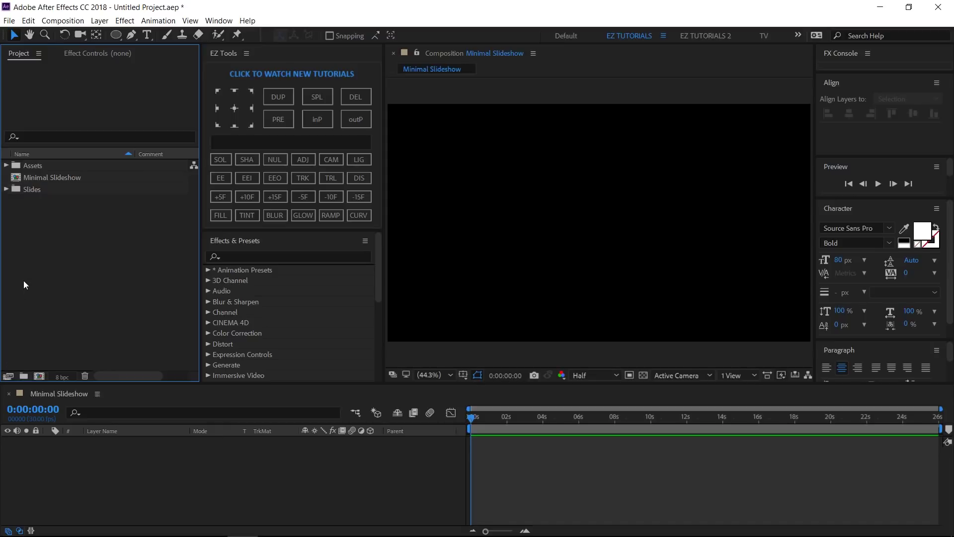
left_click(23, 377)
type("I")
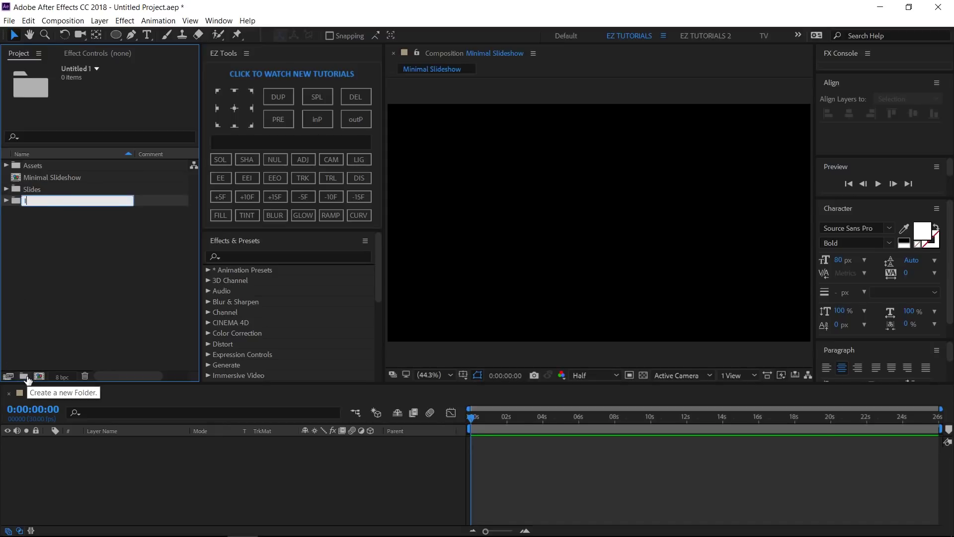
type("mages")
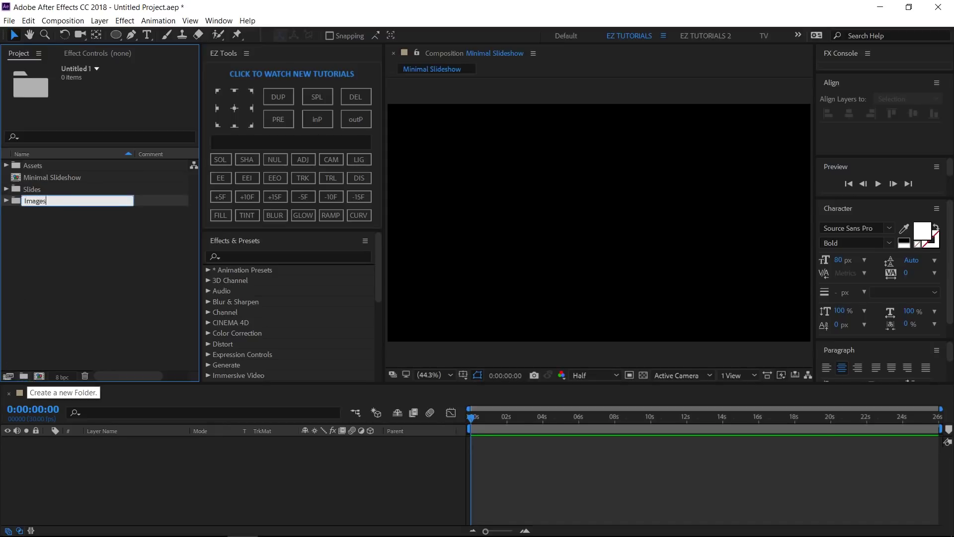
left_click(34, 311)
left_click(23, 377)
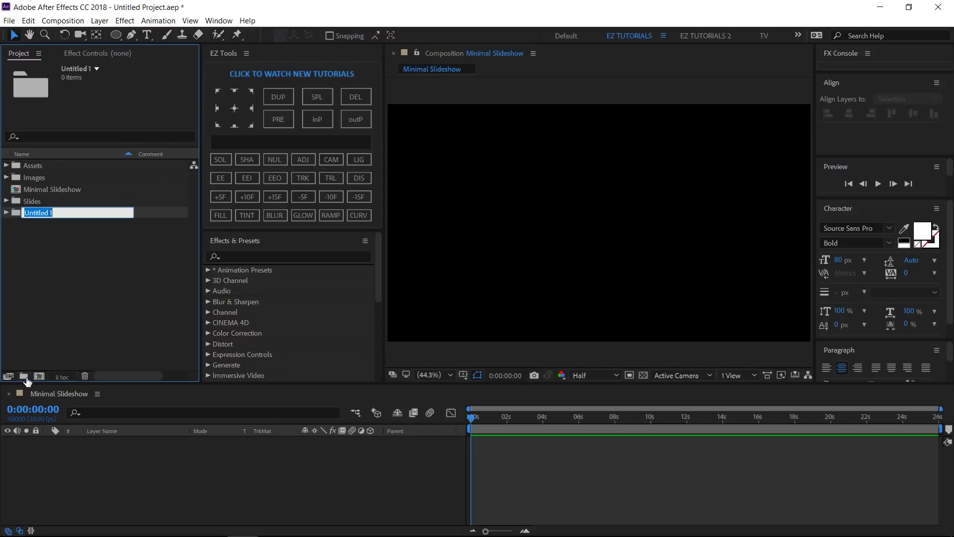
type("Texts")
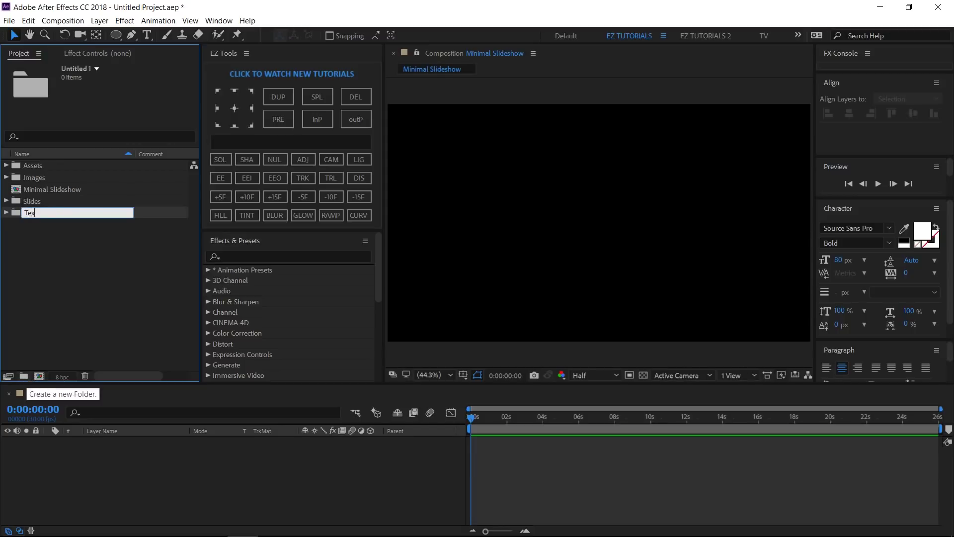
left_click(73, 322)
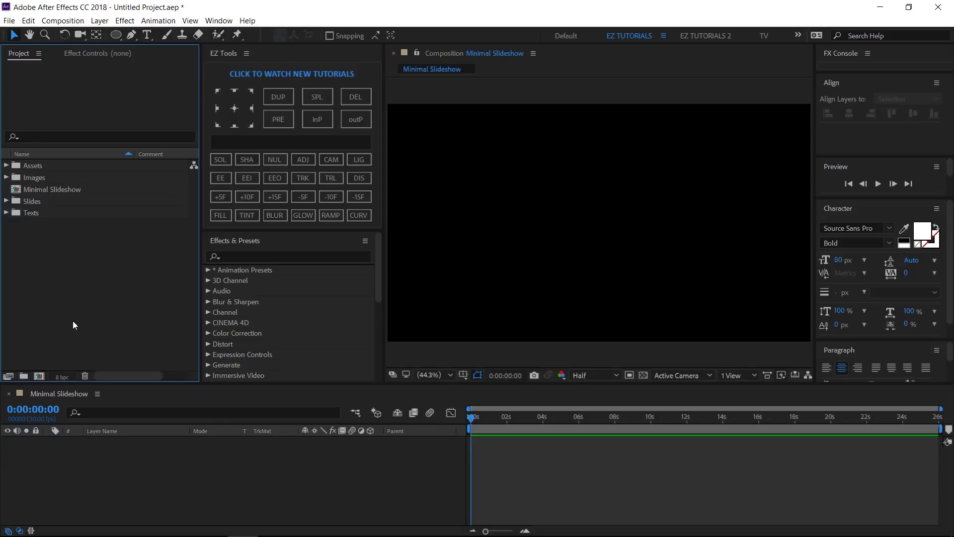
Step: Create a 6-second composition named Slide 1 inside the Slides folder
left_click(28, 201)
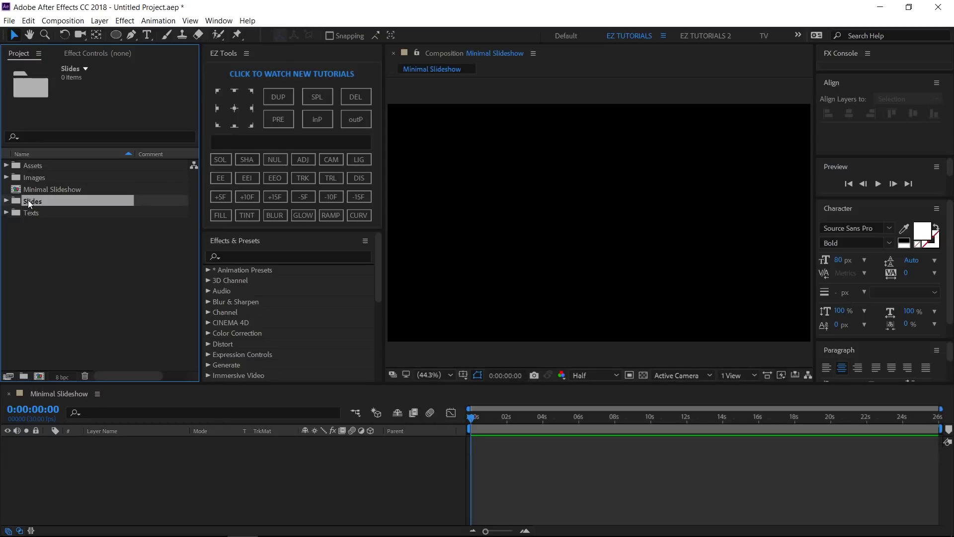
left_click(40, 375)
type("Slide 1")
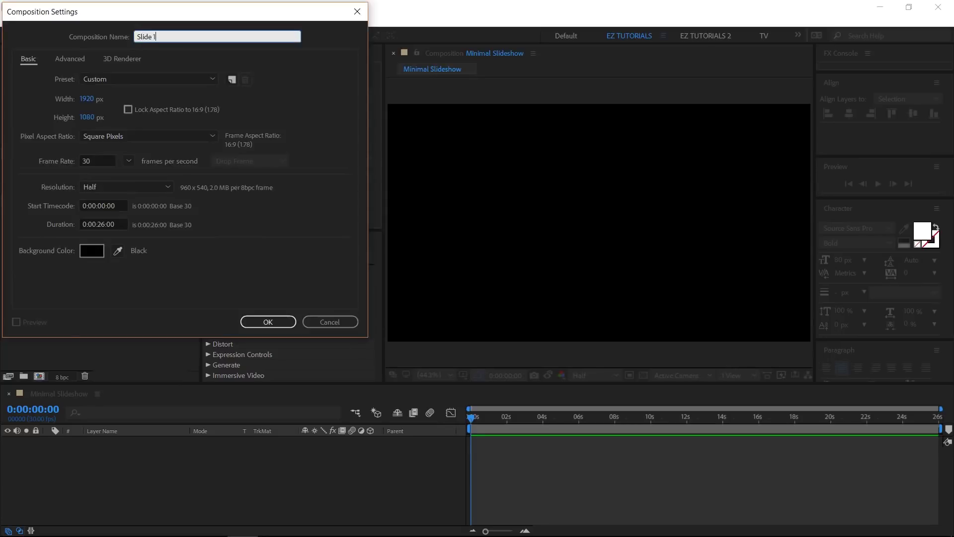
left_click(103, 223)
key("BackSpace")
key("Return")
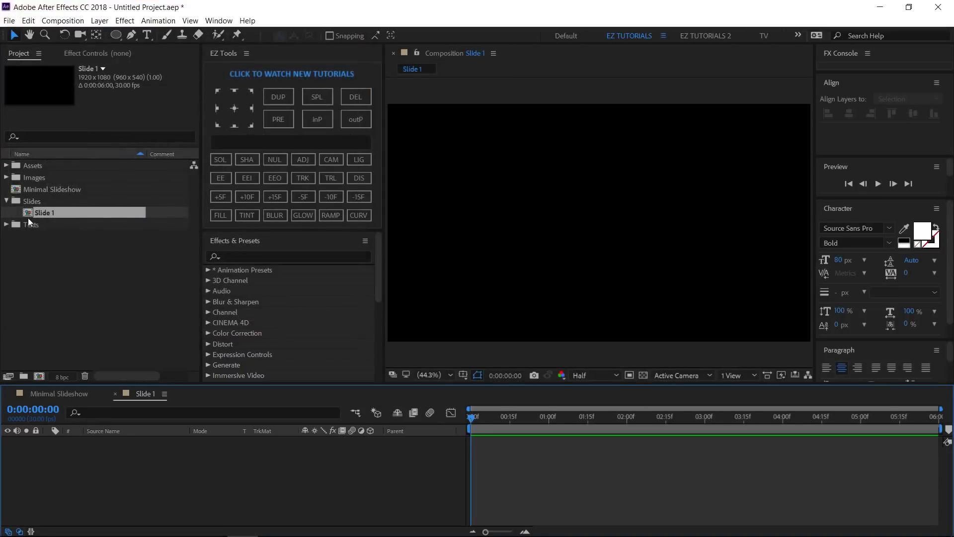
Step: Create a composition named Image 1 inside the Images folder, keeping the 6-second duration
left_click(32, 177)
left_click(39, 377)
type("Image 1")
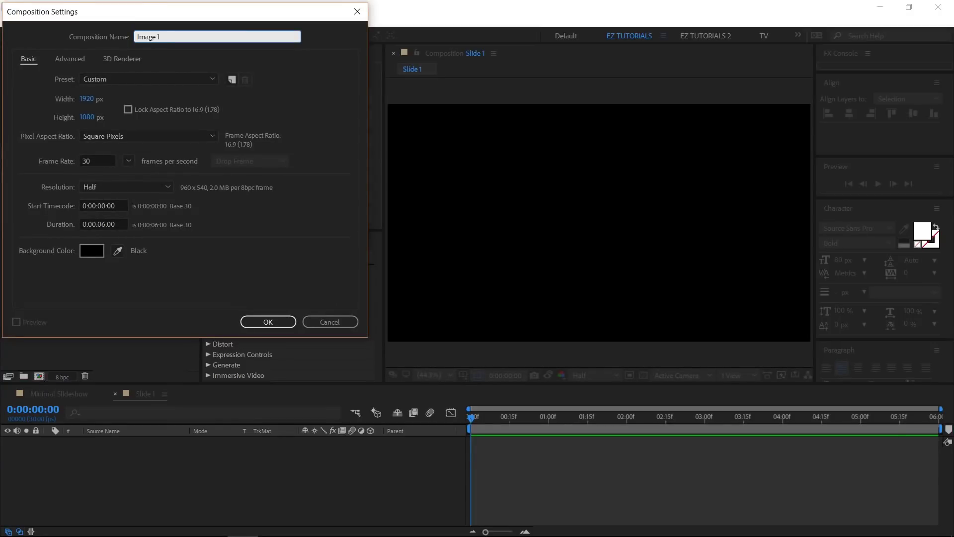
left_click(267, 323)
Step: Create a composition named Text 1 inside the Texts folder, keeping the 6-second duration
left_click(21, 236)
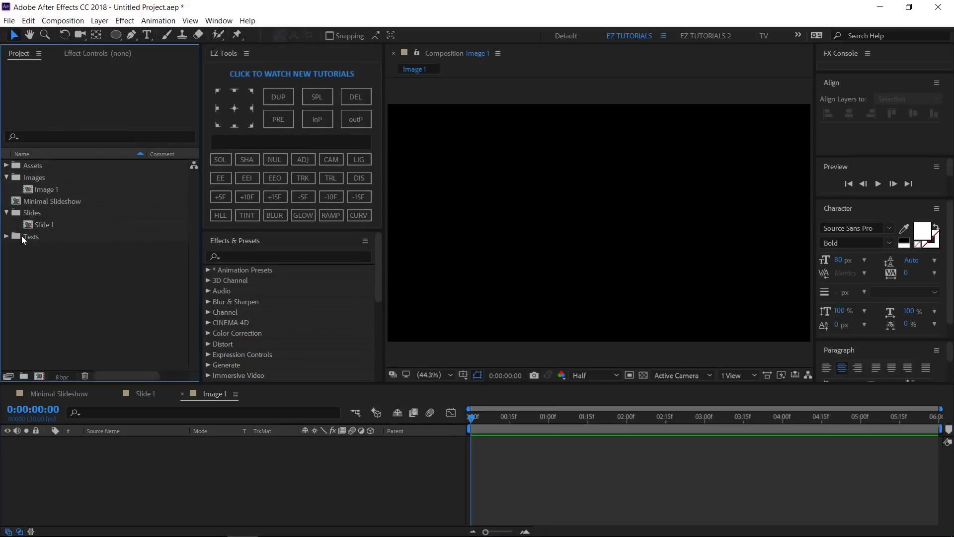
left_click(39, 377)
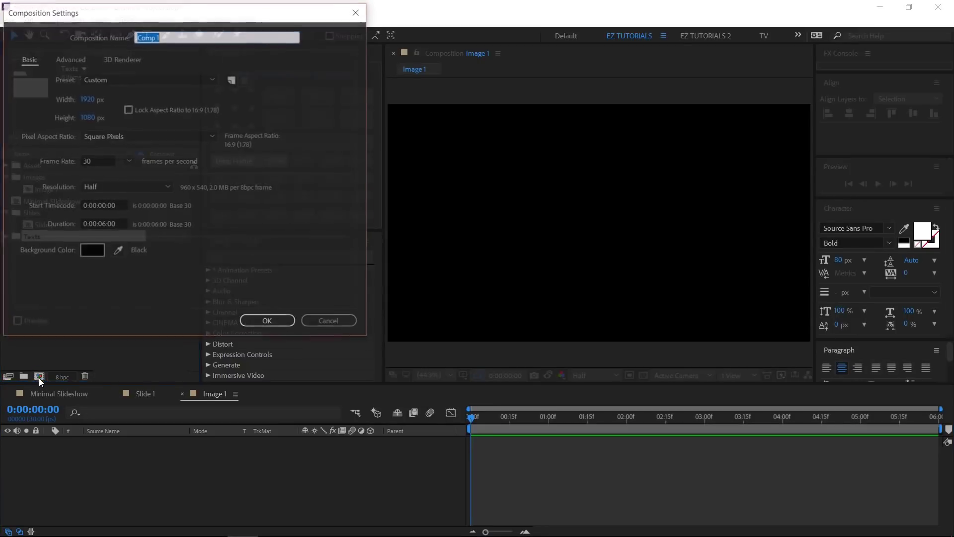
type("Text")
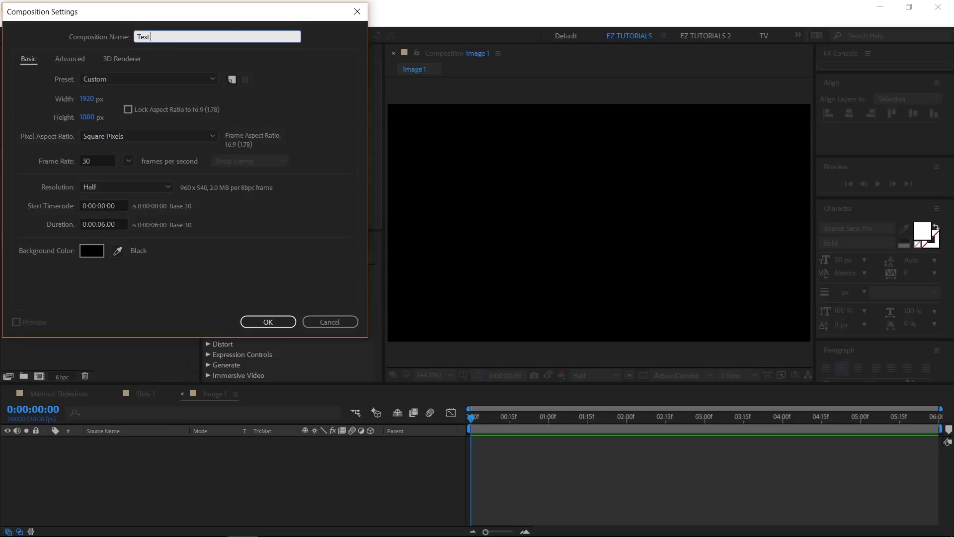
type(" 1")
left_click(262, 319)
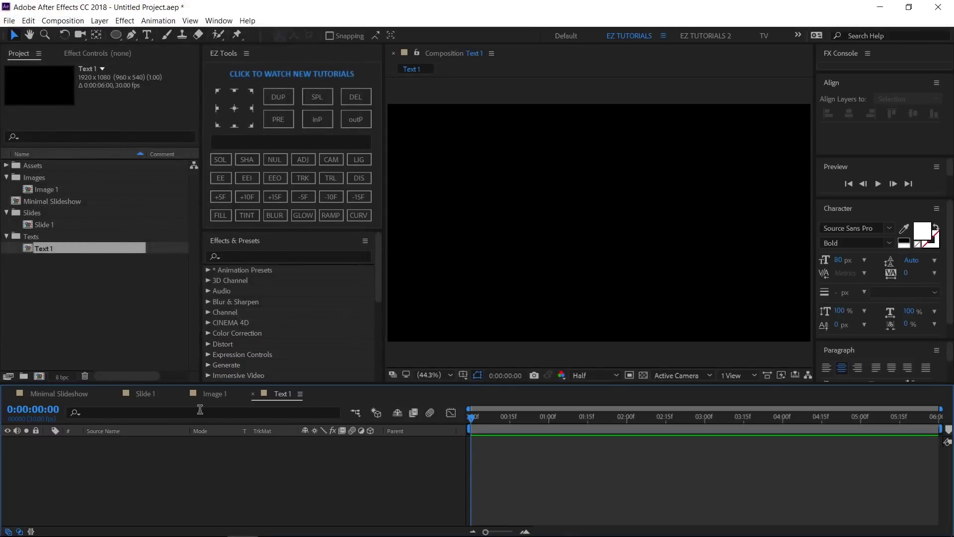
Step: Place image 1.jpg from the Assets folder as a layer in the Image 1 composition, then collapse Assets
left_click(210, 396)
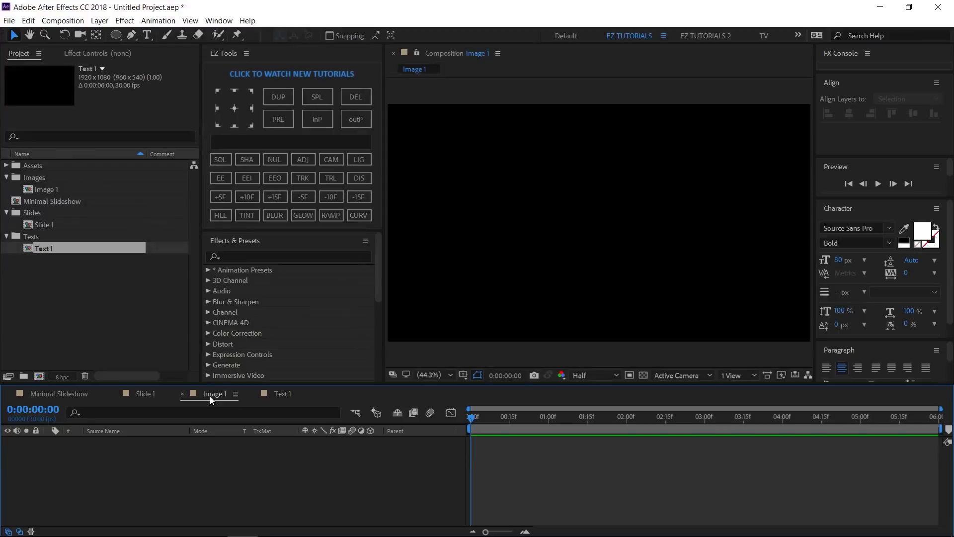
left_click(7, 167)
left_click_drag(45, 181, 66, 470)
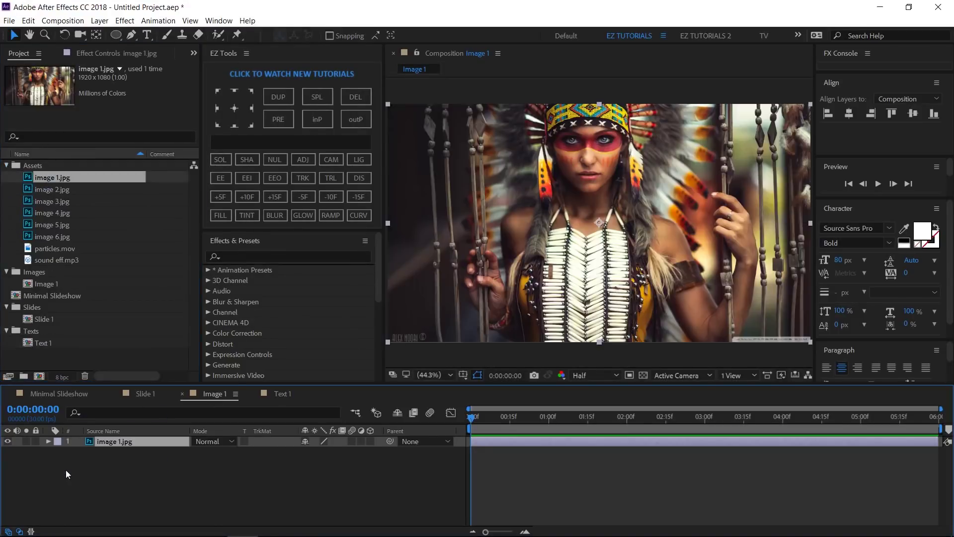
left_click(6, 166)
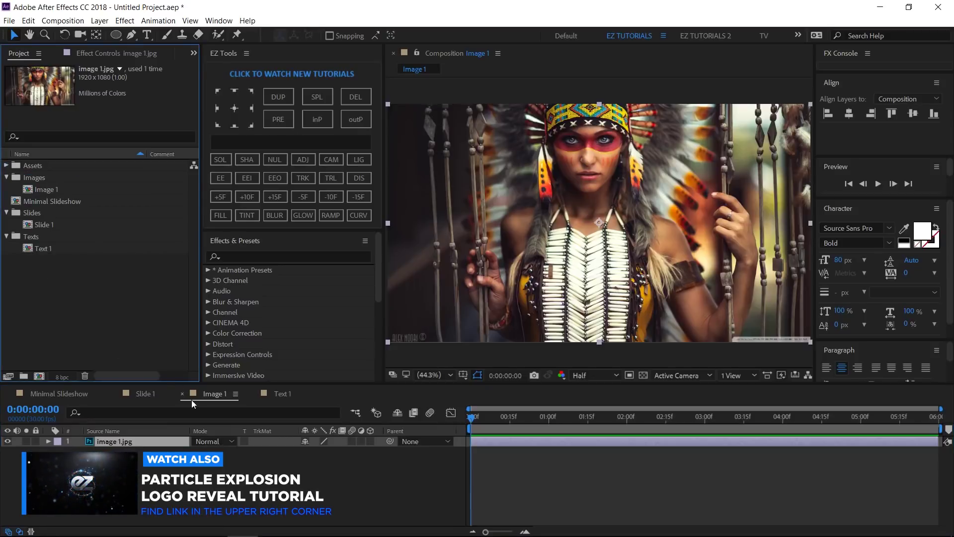
Step: Close the Image 1 and Text 1 timelines and place the Image 1 composition as a layer in Slide 1
left_click(183, 393)
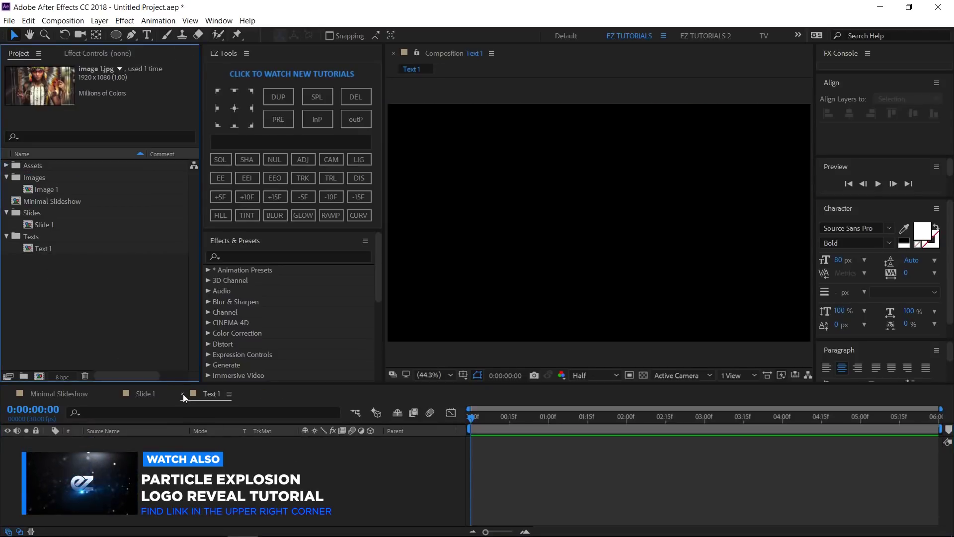
left_click_drag(39, 190, 124, 442)
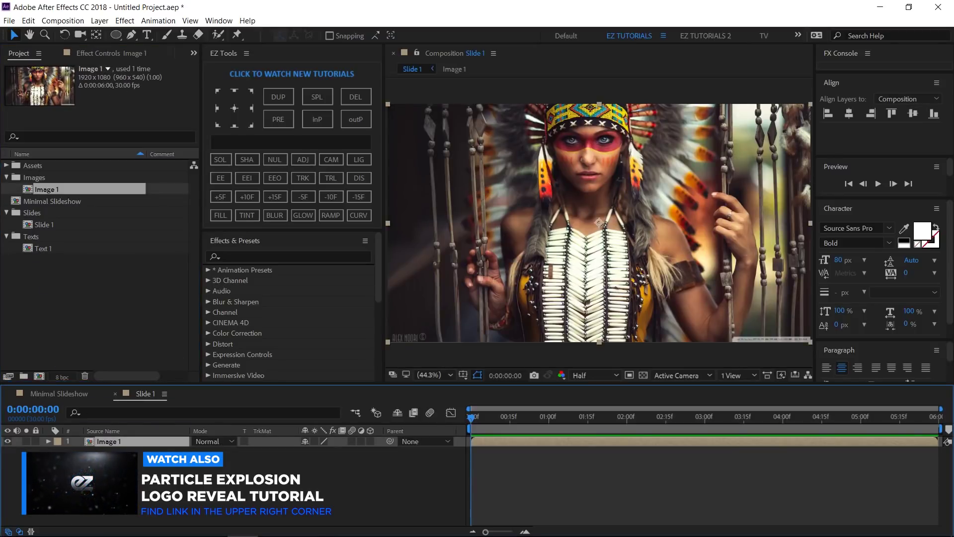
Step: Prepare the Rectangle tool for a separate shape layer, with a solid color fill and no stroke
left_click(116, 35)
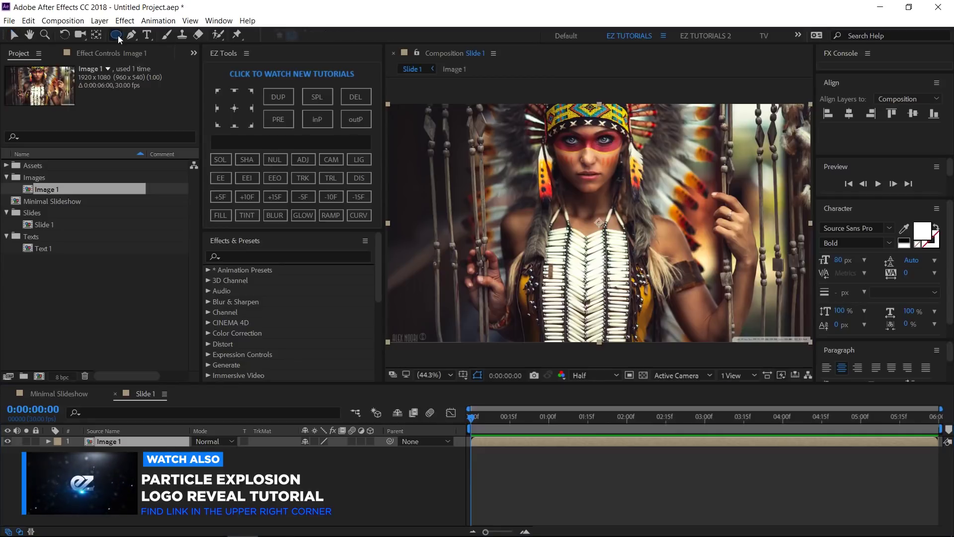
left_click_drag(118, 35, 149, 39)
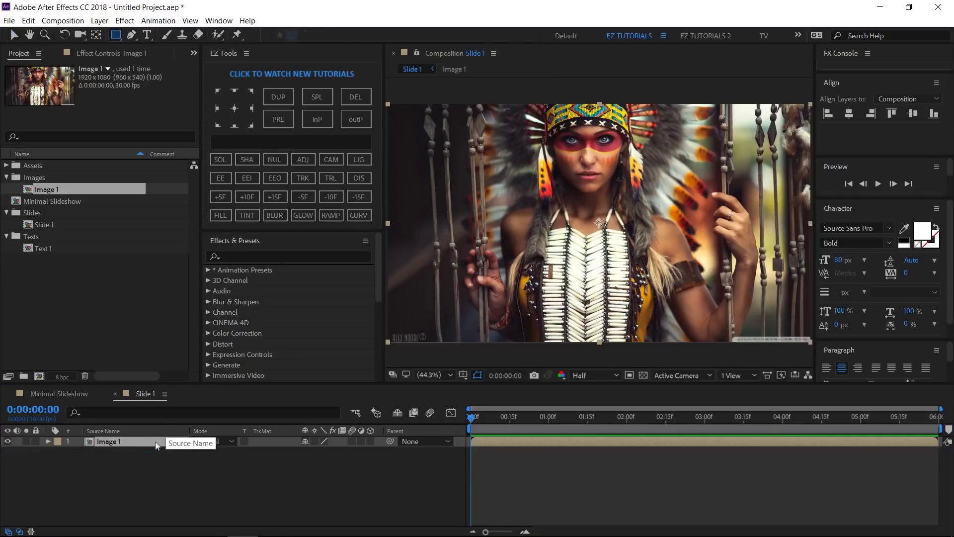
left_click(151, 472)
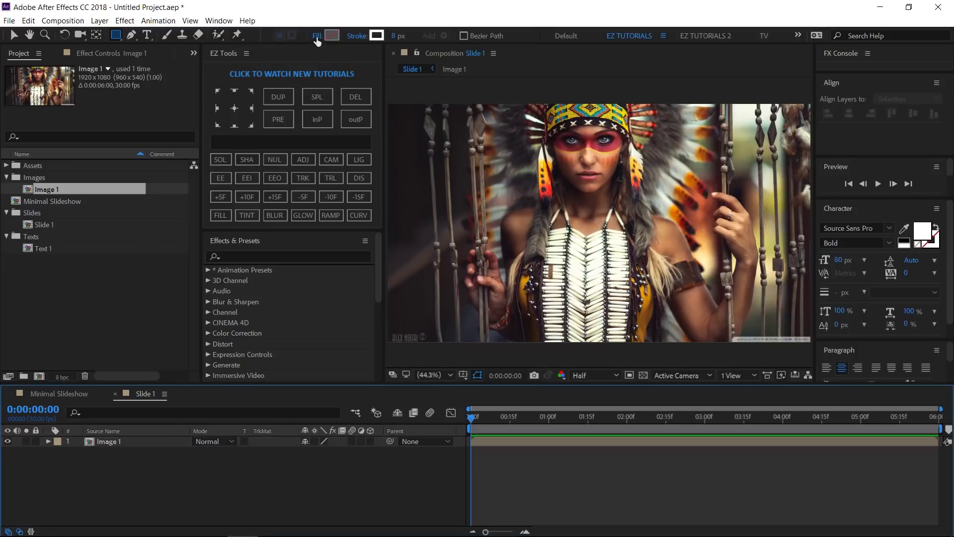
left_click(317, 37)
left_click(37, 36)
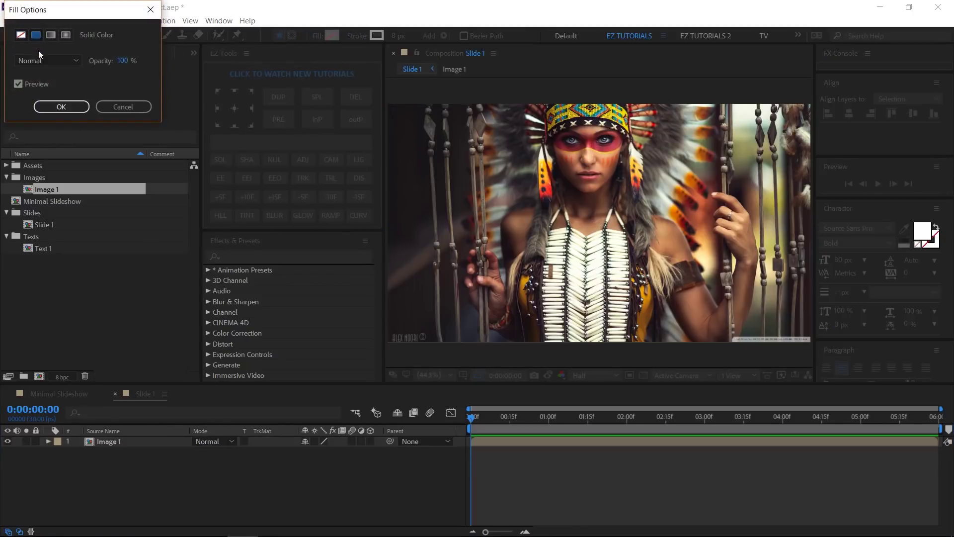
left_click(55, 105)
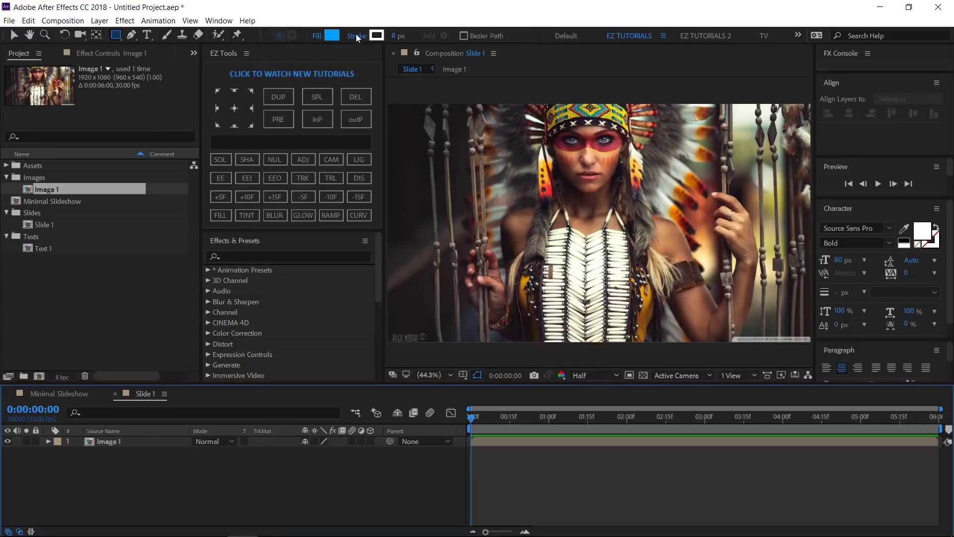
left_click(356, 36)
left_click(22, 35)
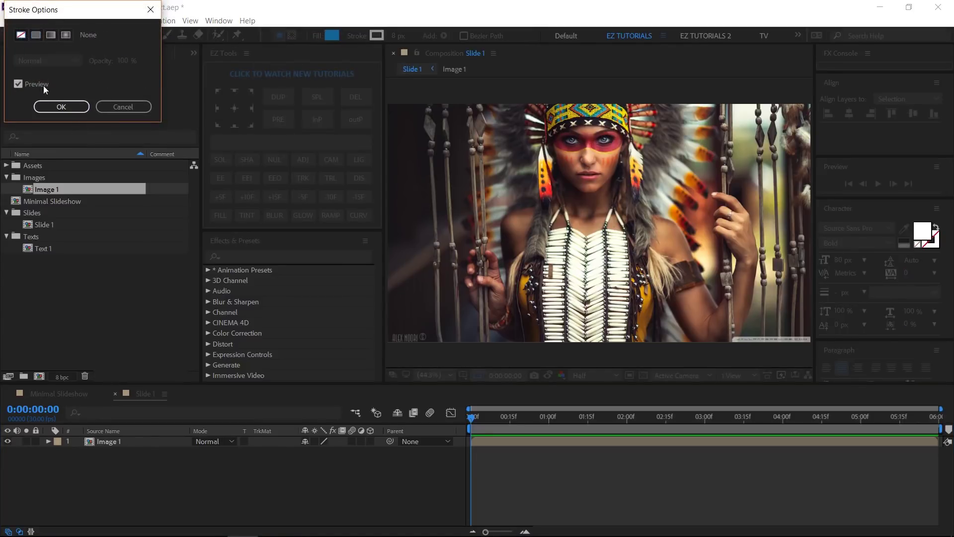
left_click(56, 109)
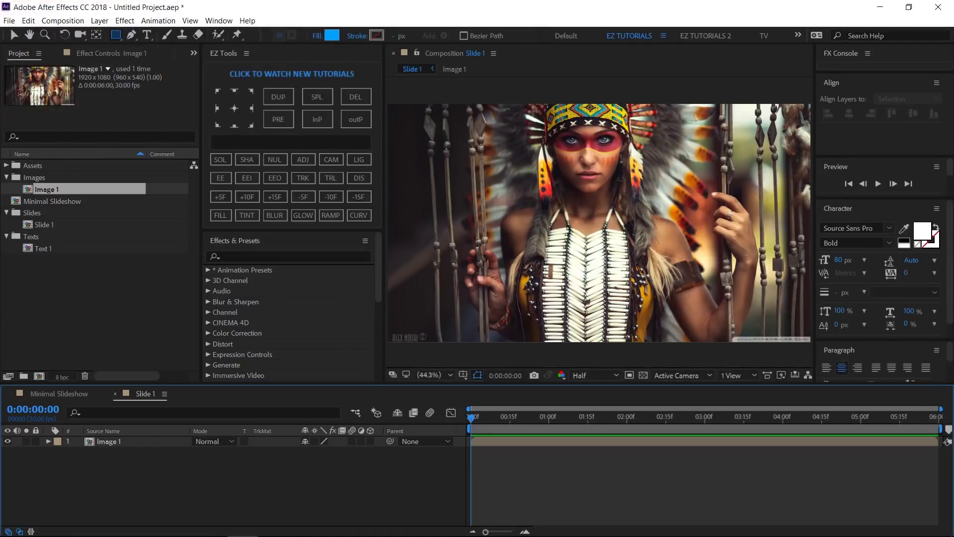
Step: Draw a tall rectangle over the middle of the image and set its size to 380 by 1200
left_click_drag(565, 92, 642, 358)
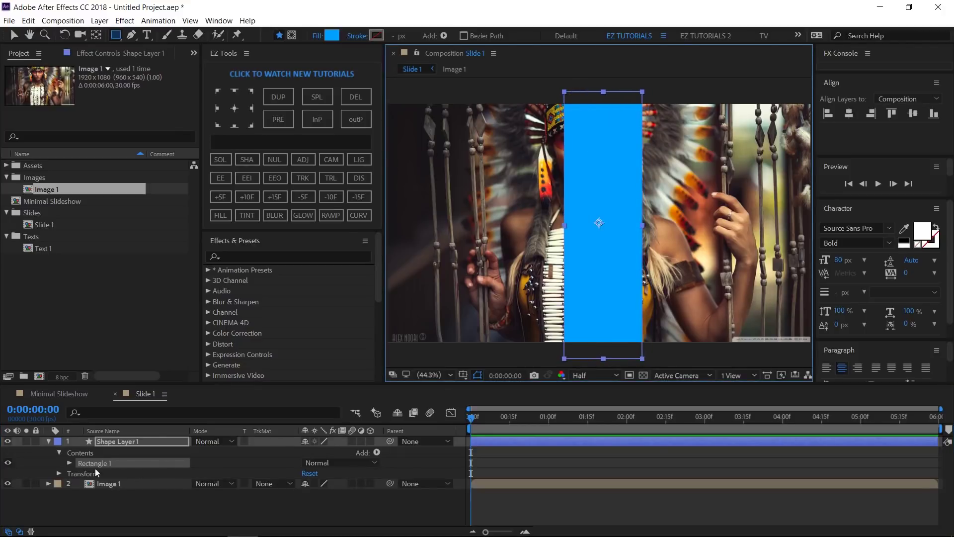
left_click(70, 463)
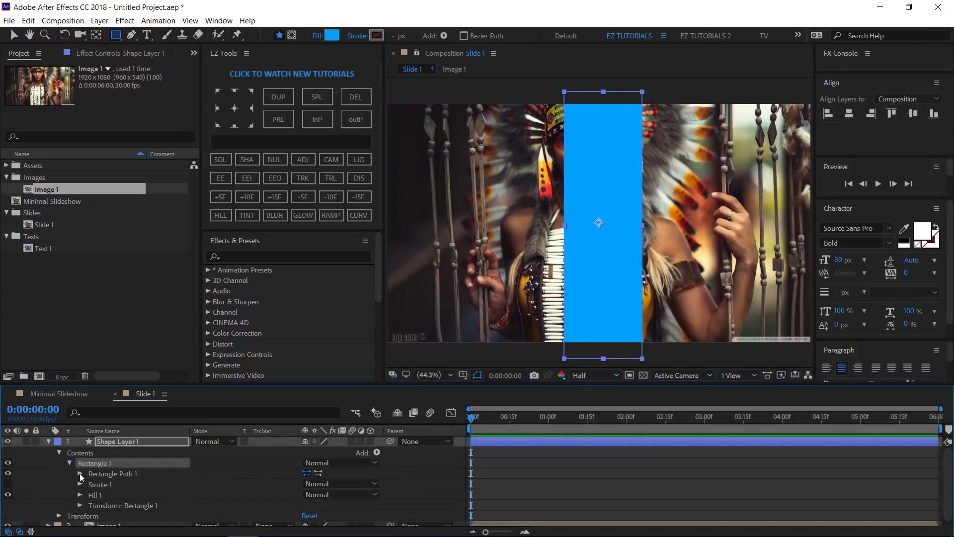
left_click(79, 474)
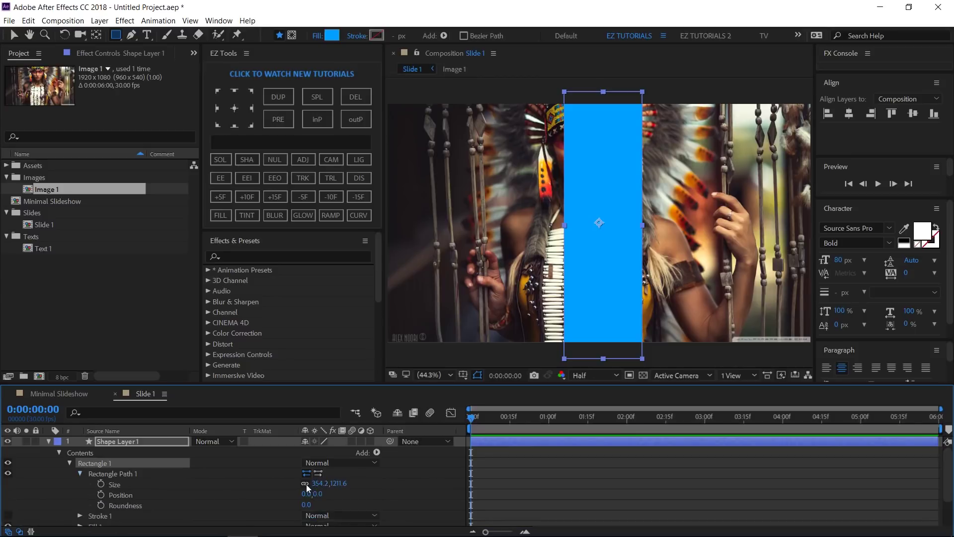
type("380.0,")
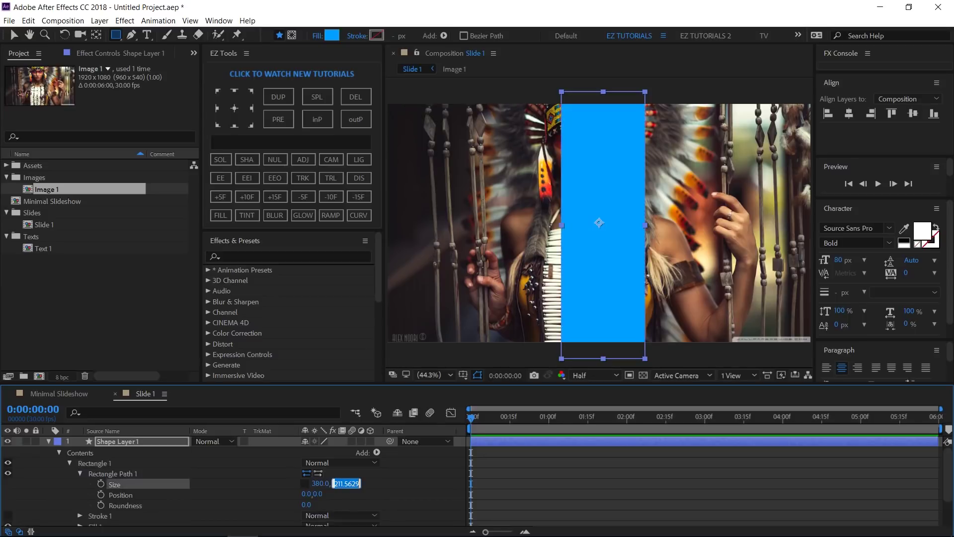
type("1200")
key("Return")
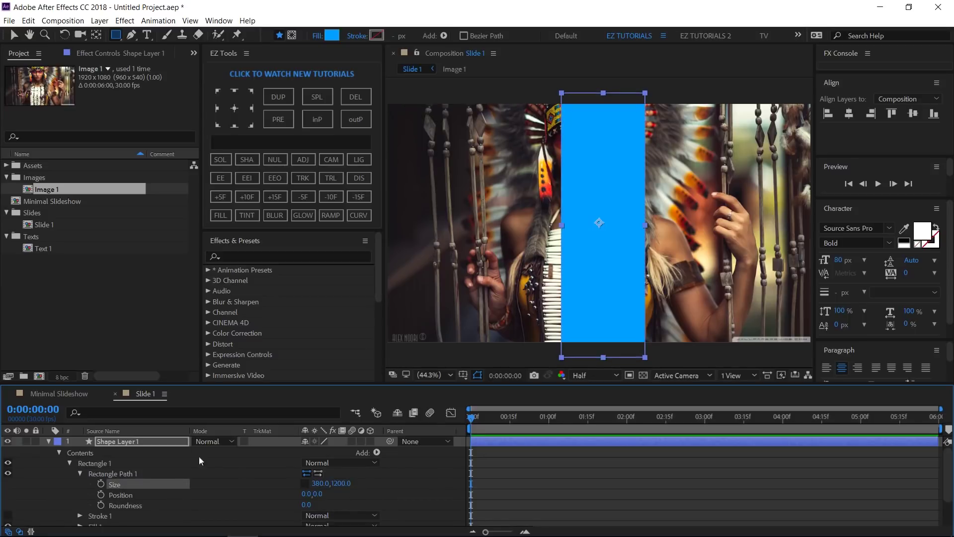
Step: Center the shape layer's anchor point and align the layer horizontally and vertically to the middle of the composition
left_click(148, 440)
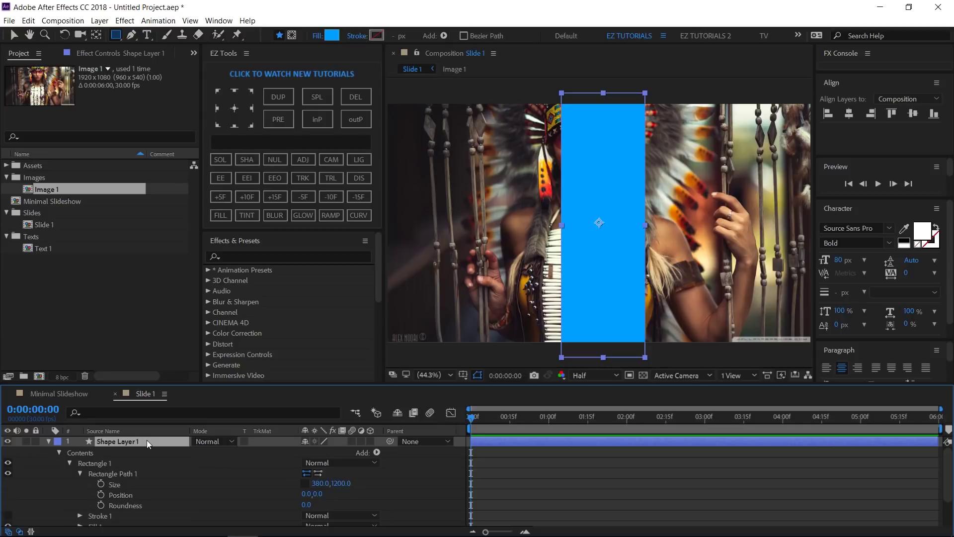
left_click(237, 108)
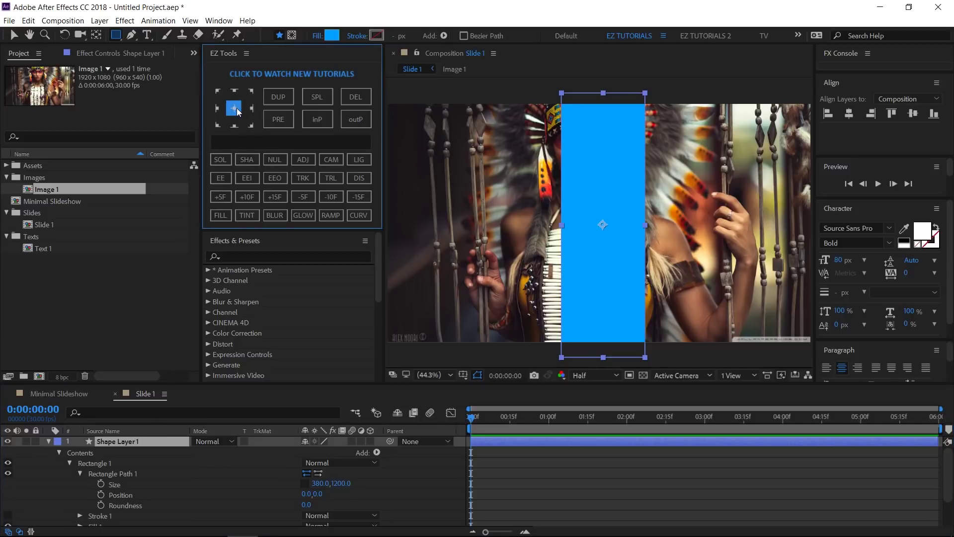
left_click(849, 114)
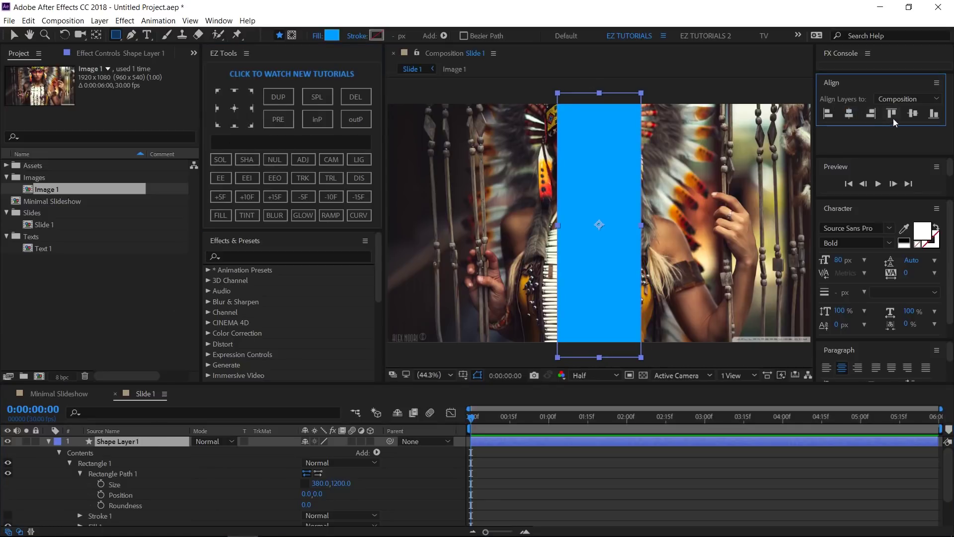
left_click(912, 114)
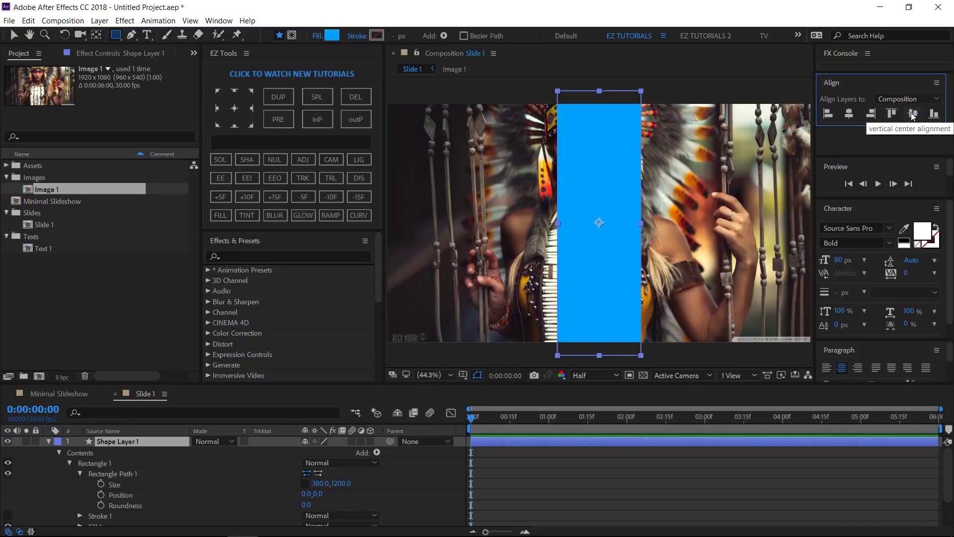
Step: Keyframe the rectangle's own transform Scale at the first frame with unlinked values of 0 and 125%
left_click(81, 473)
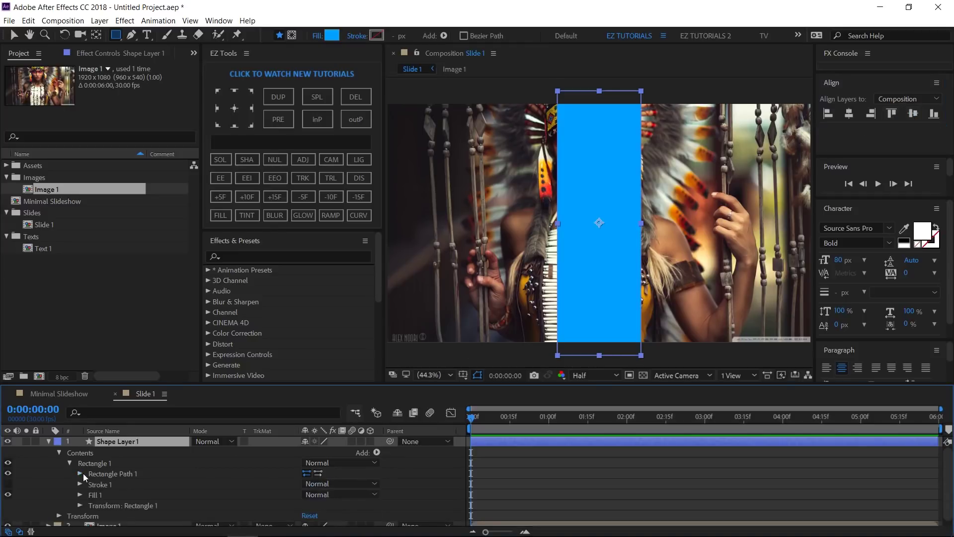
left_click(80, 505)
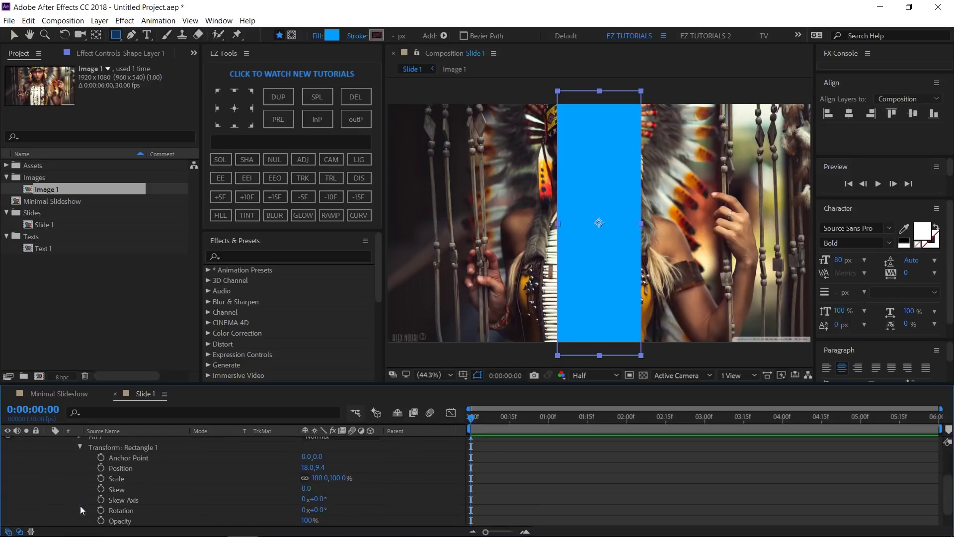
left_click(100, 479)
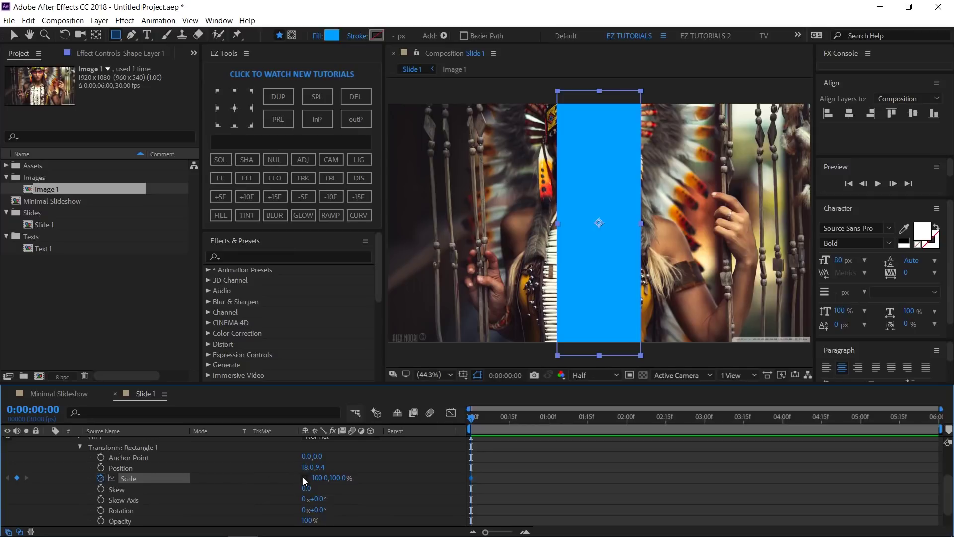
left_click(318, 478)
type("0")
key("Tab")
type("12")
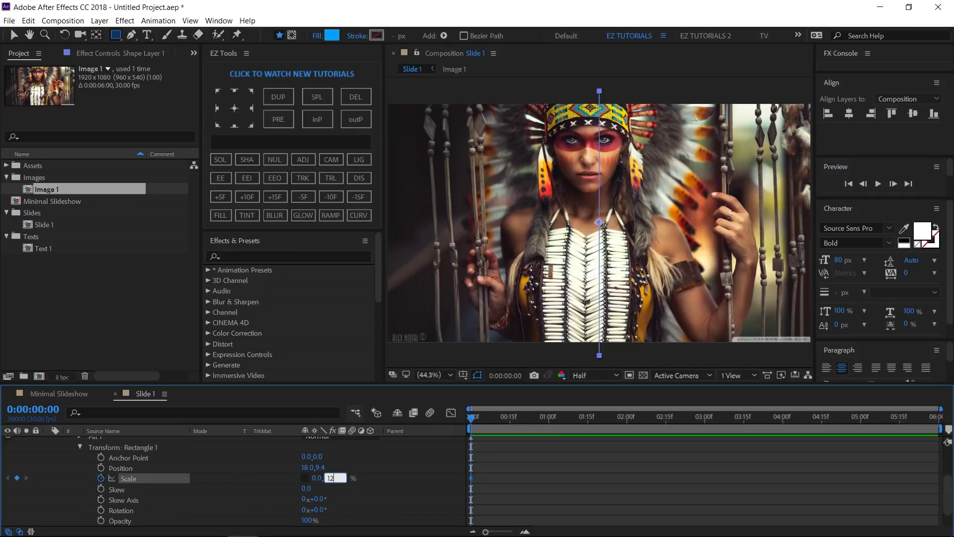
type("5")
key("Return")
Step: Keyframe the rectangle's Rotation at -30° on the first frame and show only the shape layer's animated properties
left_click(102, 510)
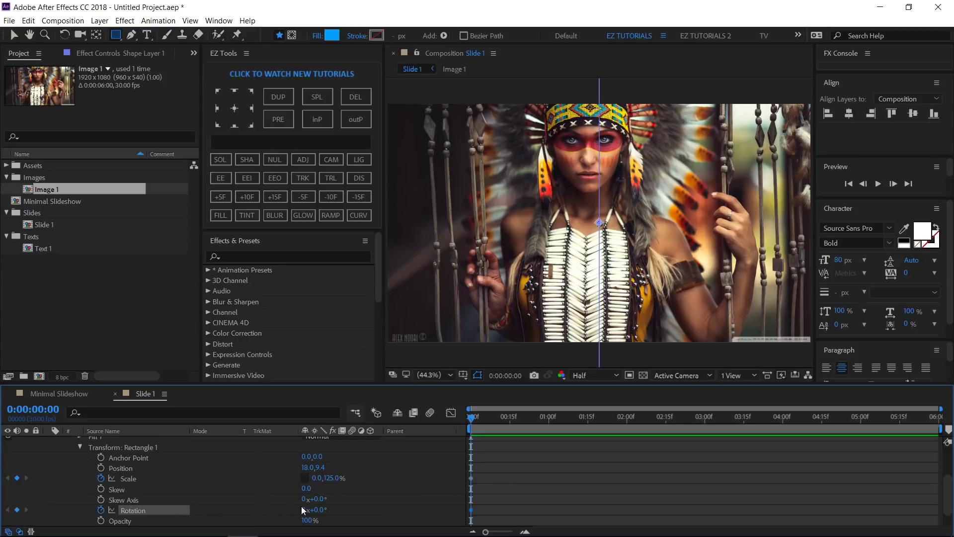
left_click(317, 509)
type("-30")
key("Return")
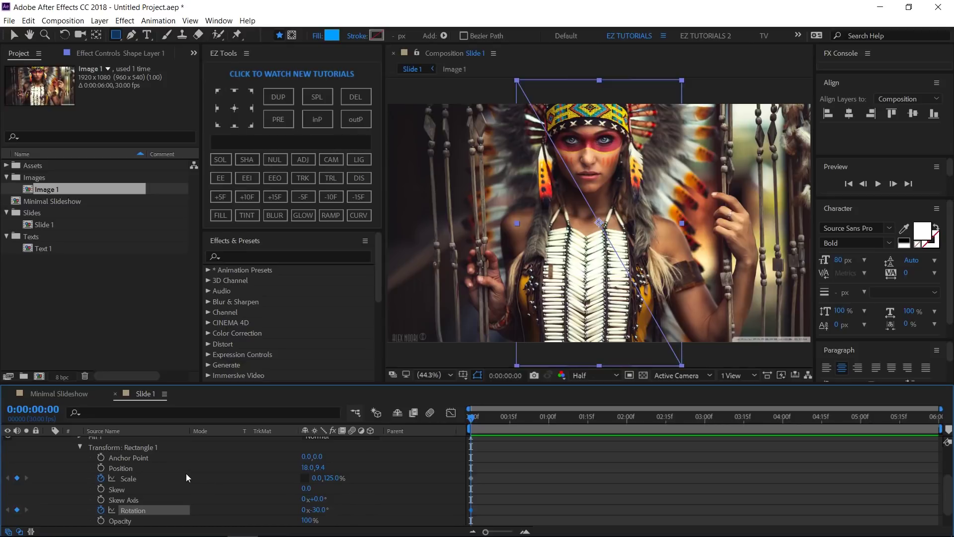
scroll(184, 472, "up", 3)
left_click(168, 441)
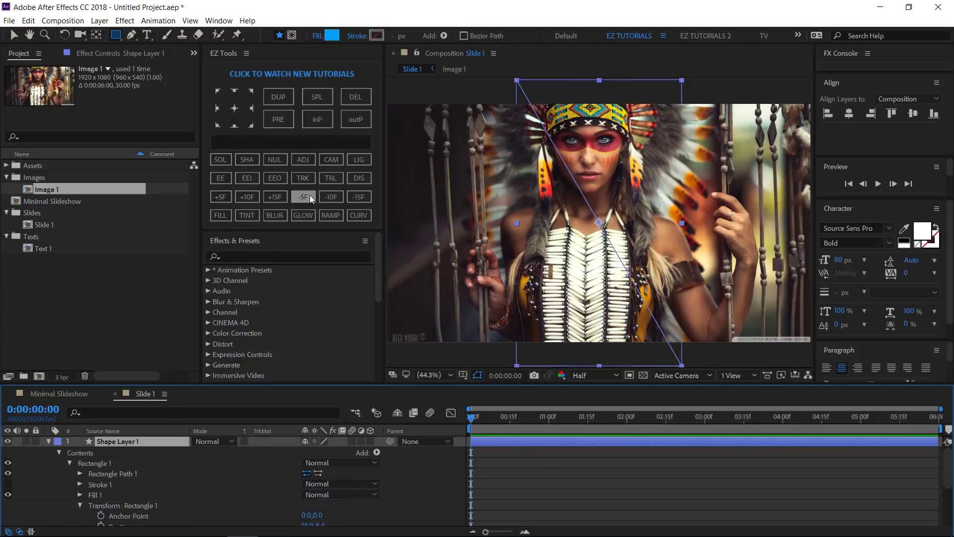
left_click(361, 177)
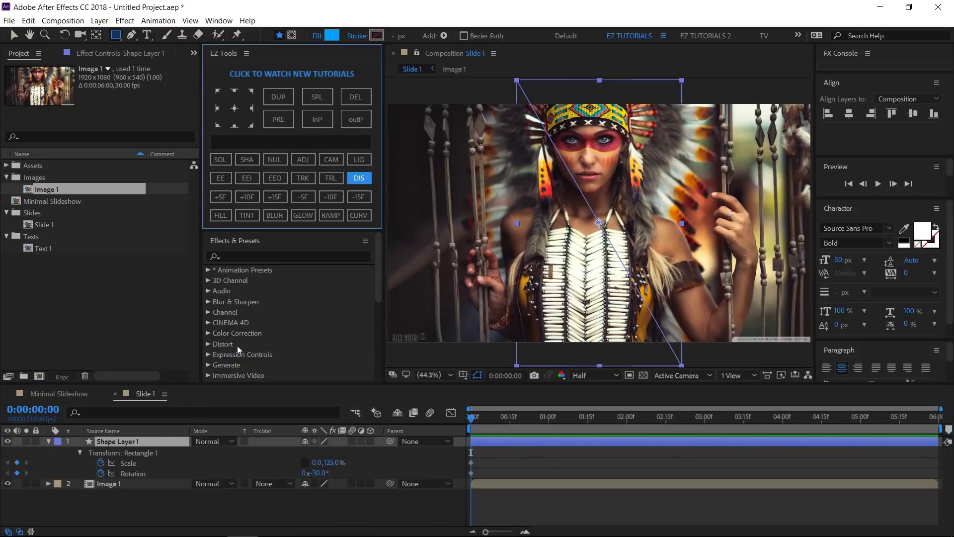
Step: At 0:00:01:10, set the rectangle's Scale to 450, 230% and its Rotation to 90°
left_click(53, 406)
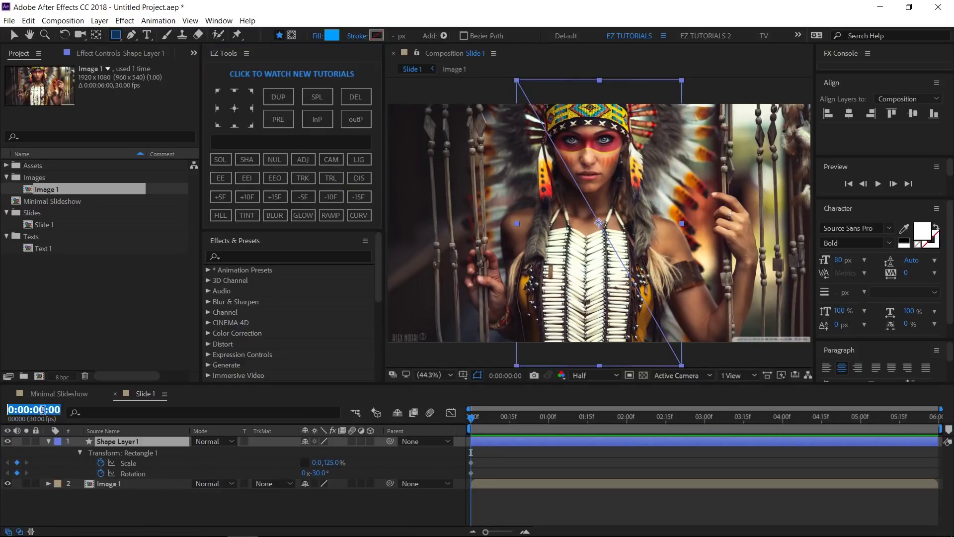
type("1.10")
key("Return")
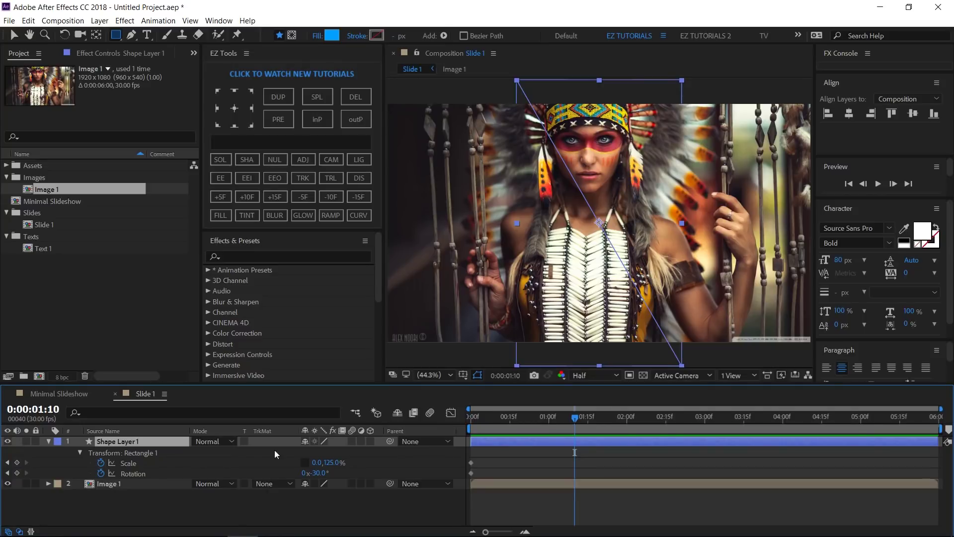
left_click(318, 463)
type("450")
key("Tab")
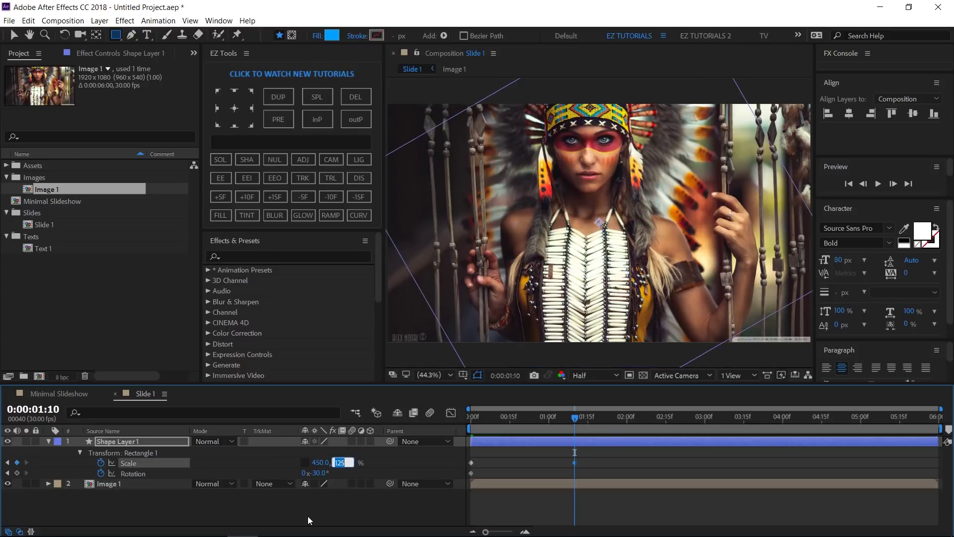
type("230")
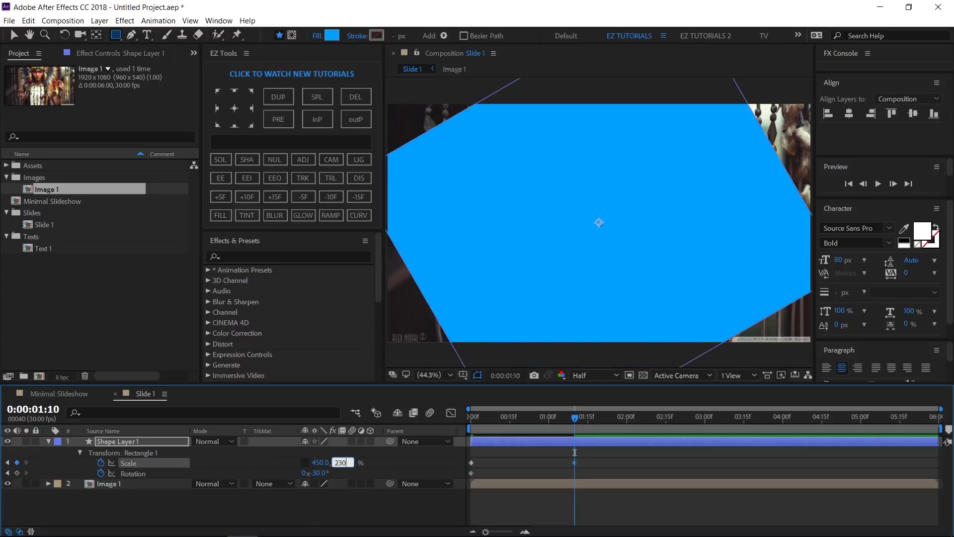
key("Return")
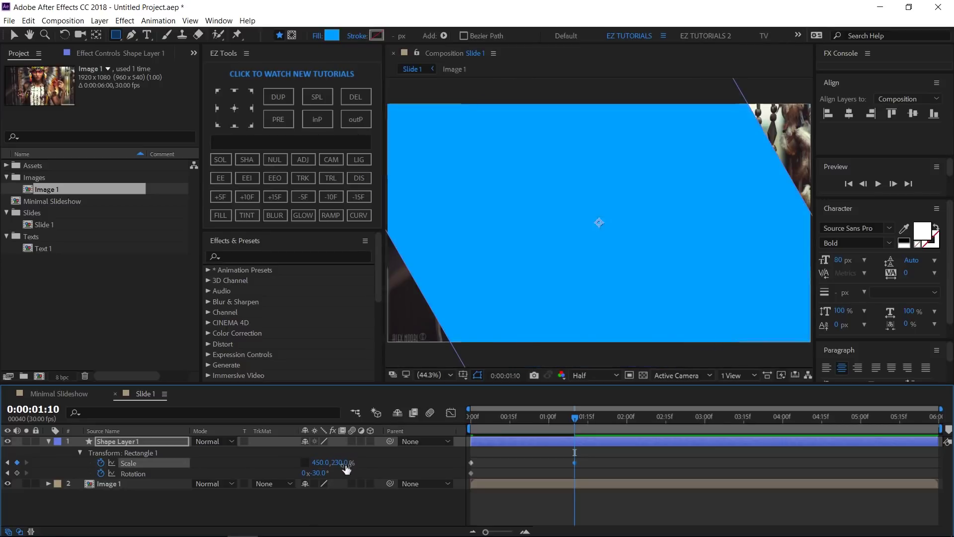
left_click(319, 473)
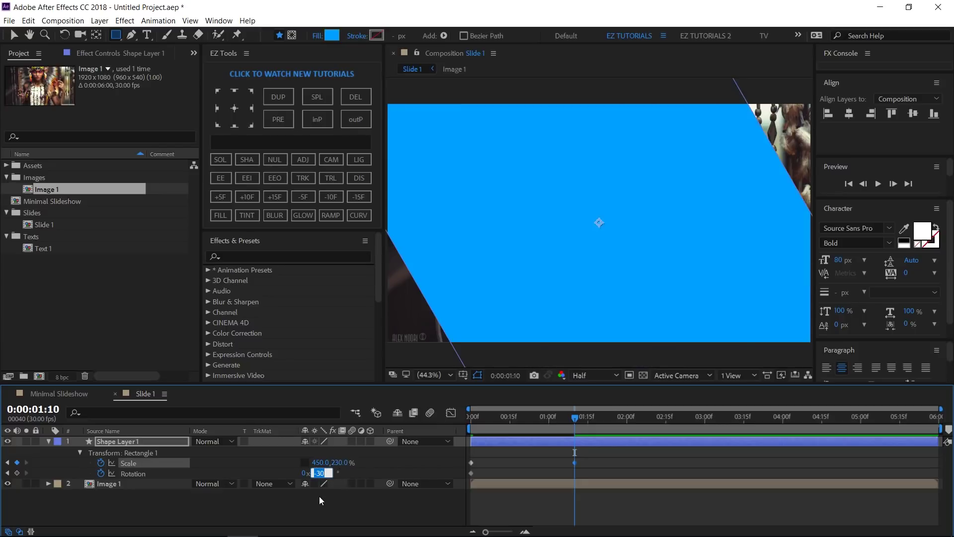
type("90")
key("Return")
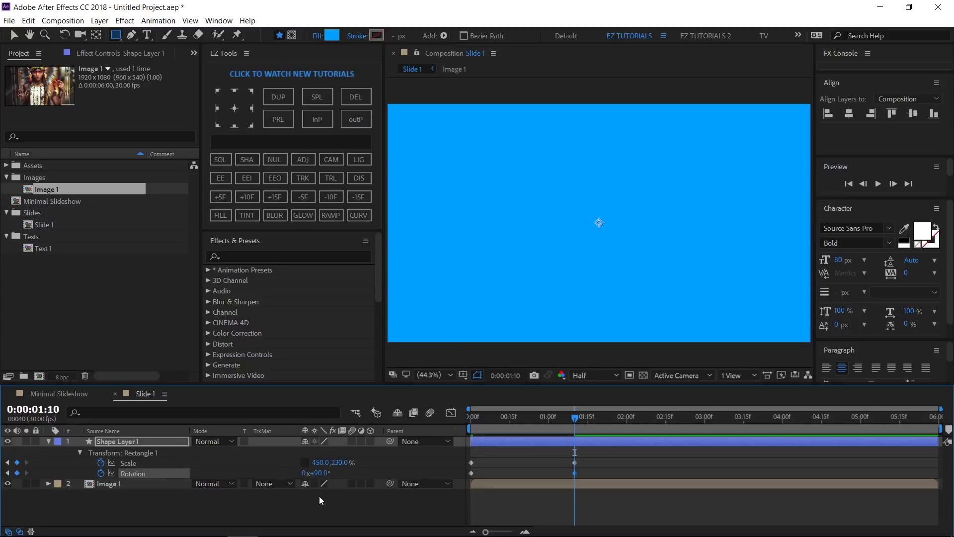
Step: Add Scale and Rotation keyframes at 0:00:03:10 that hold the rectangle's current values
left_click(34, 409)
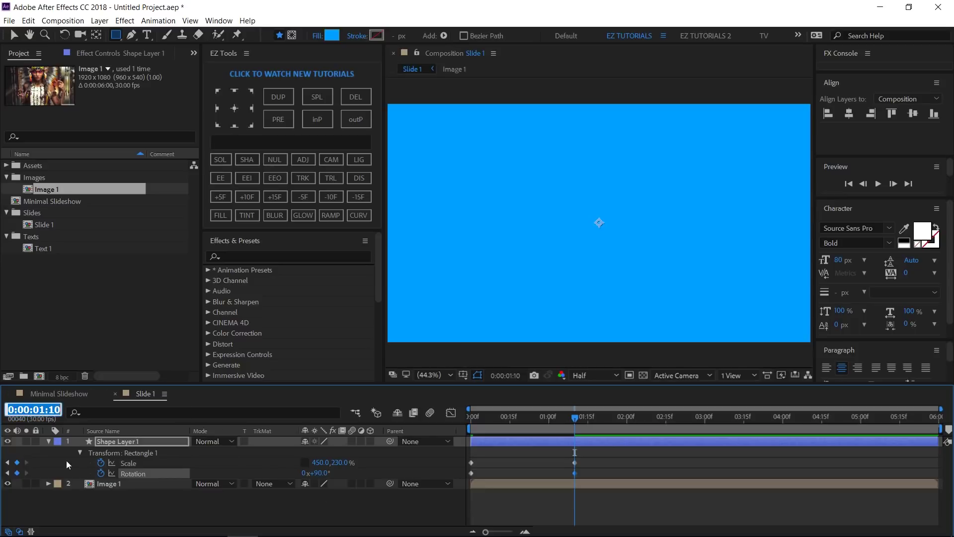
type("3.10")
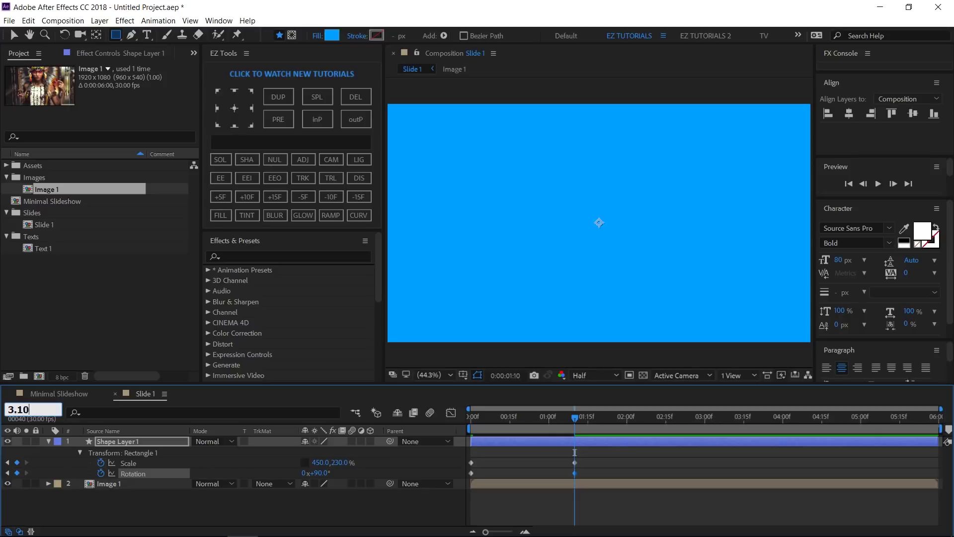
key("Return")
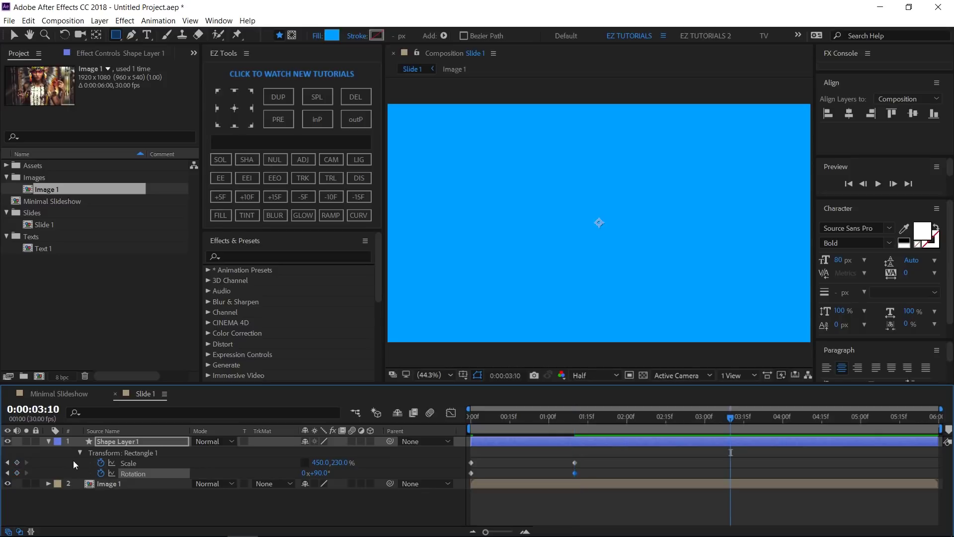
left_click(17, 463)
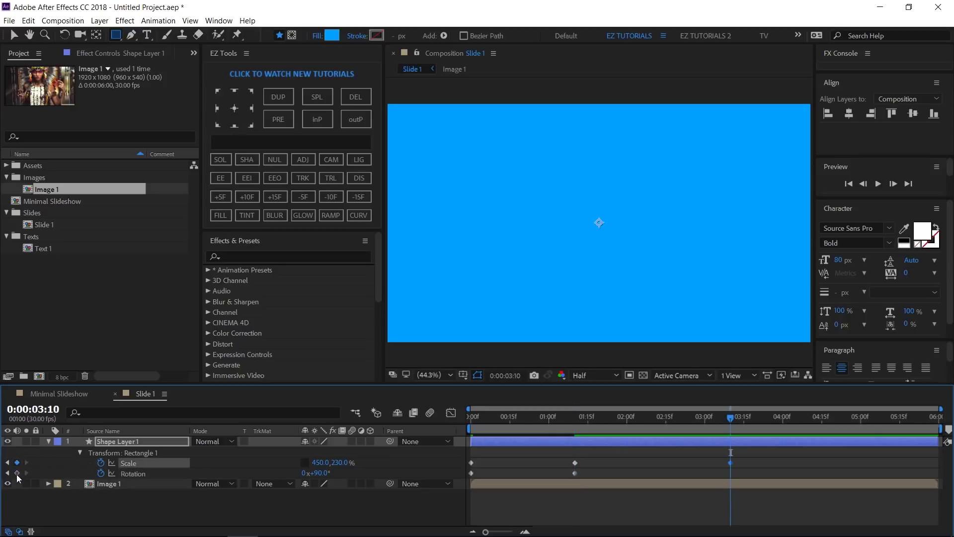
left_click(17, 473)
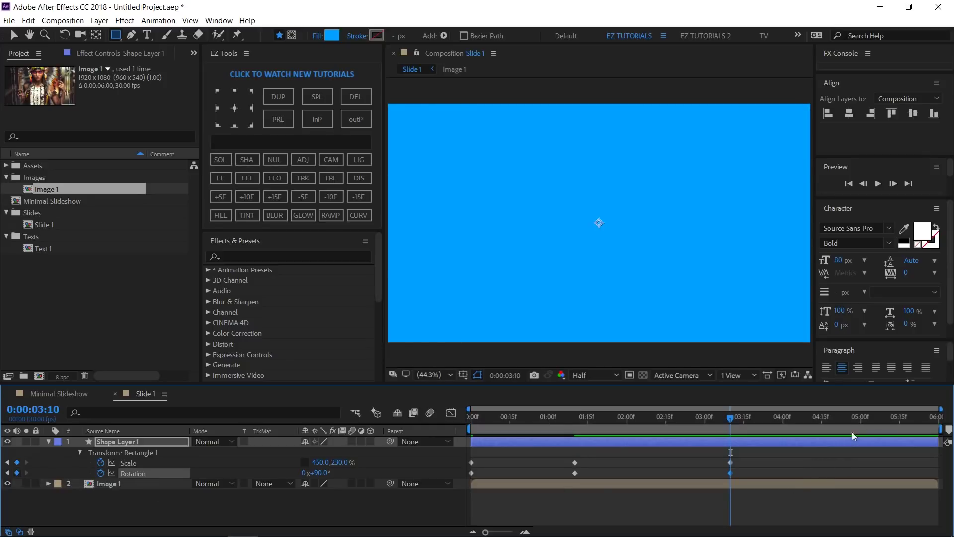
Step: At 0:00:05:00, set the rectangle's Scale to 0, 125% and its Rotation to 210°
left_click(861, 421)
left_click(310, 463)
type("0")
key("Tab")
type("125")
key("Return")
left_click(320, 473)
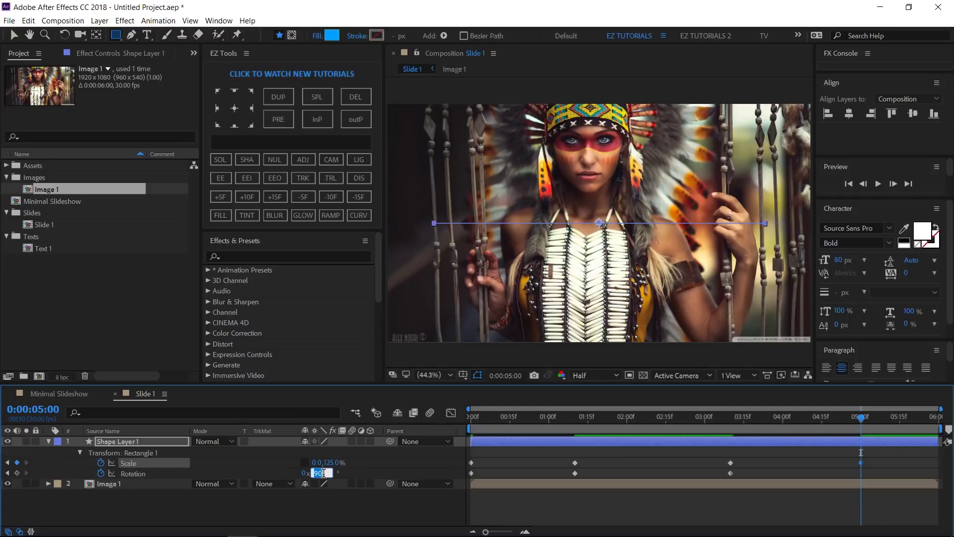
type("210")
key("Return")
Step: Apply Easy Ease to all of the rectangle's Scale keyframes and return to the first frame
left_click(318, 517)
left_click_drag(883, 457, 461, 465)
left_click(221, 177)
left_click_drag(500, 416, 348, 411)
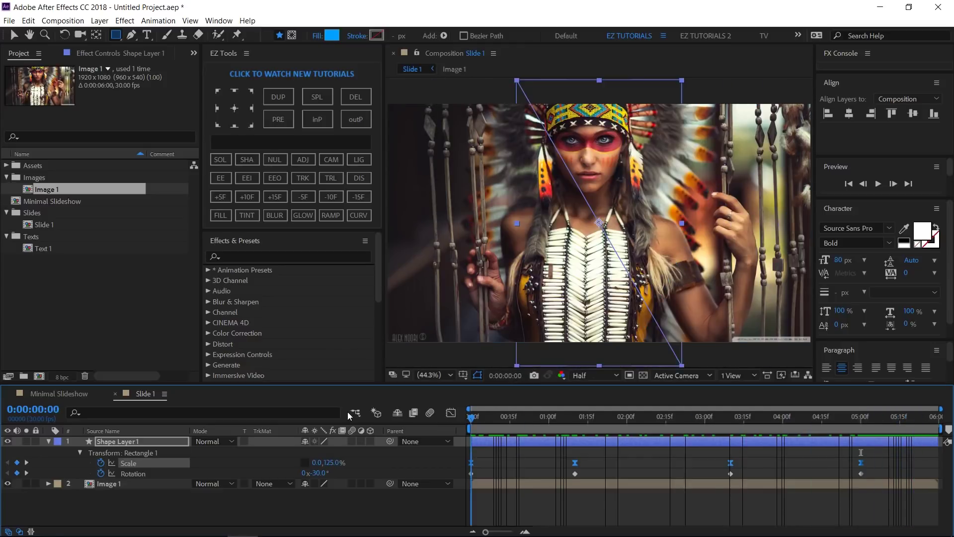
Step: Collapse the shape layer, give Image 1 an Alpha Matte from Shape Layer 1, and turn on the transparency grid
left_click(49, 441)
left_click(287, 453)
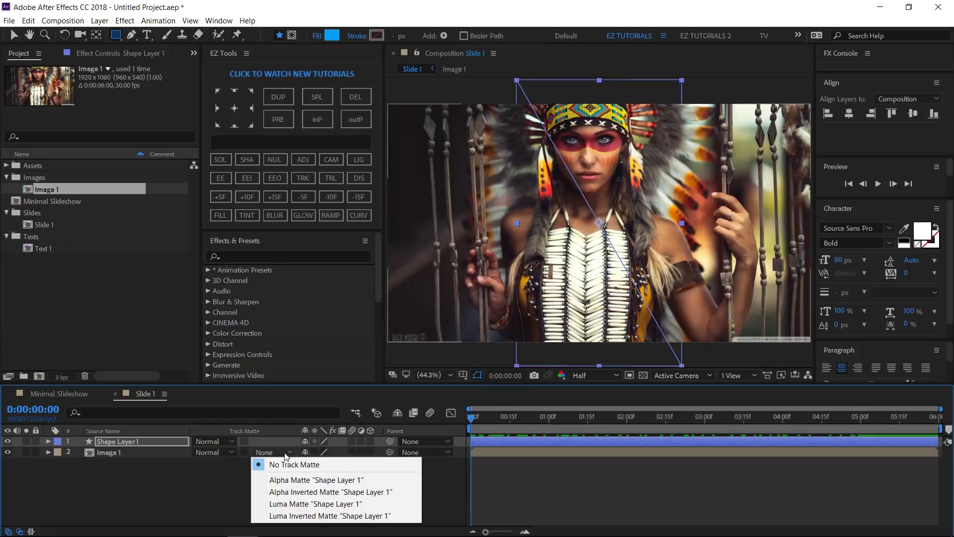
left_click(285, 481)
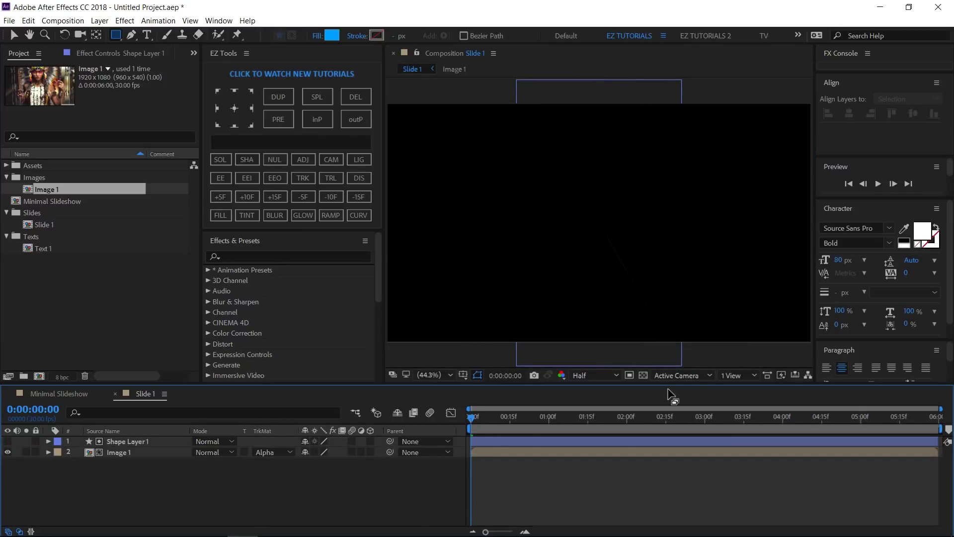
left_click(644, 376)
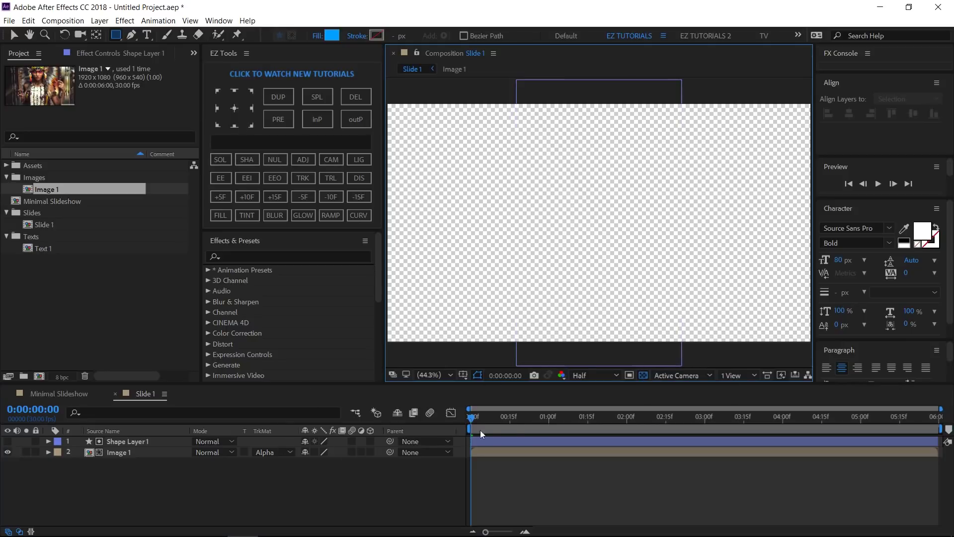
Step: Add a Drop Shadow layer style to the Image 1 layer and expand its properties
mouse_move(520, 421)
left_mouse_down()
mouse_move(535, 416)
mouse_move(525, 416)
left_mouse_up()
left_click(112, 452)
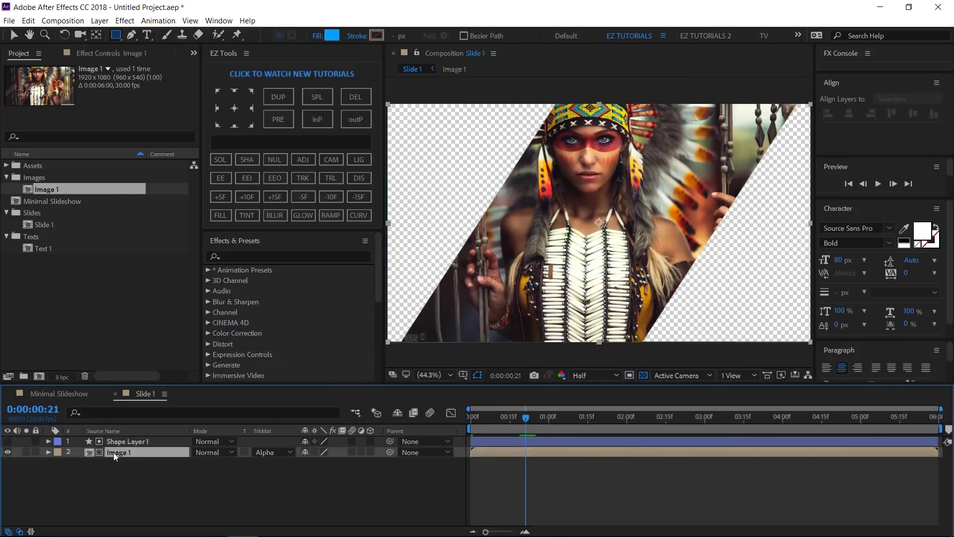
left_click(100, 21)
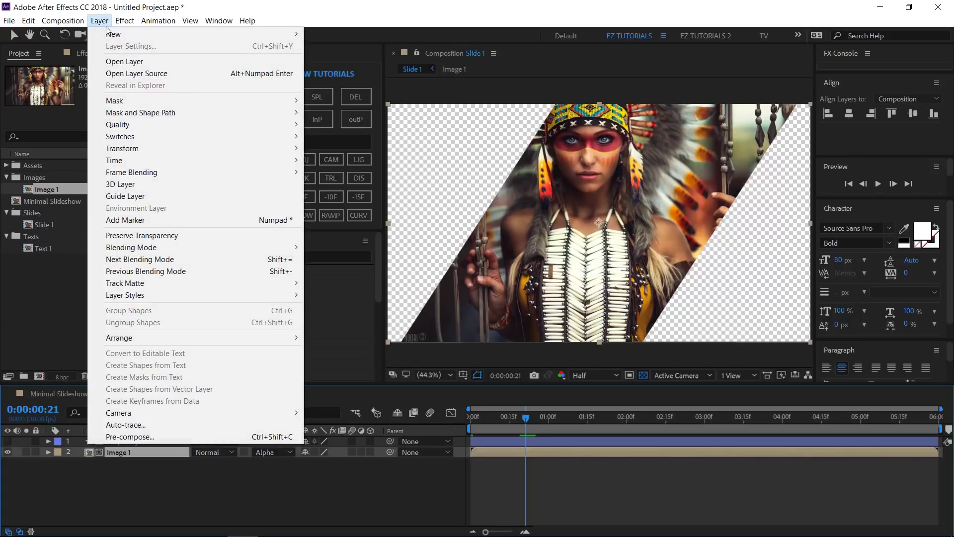
mouse_move(124, 294)
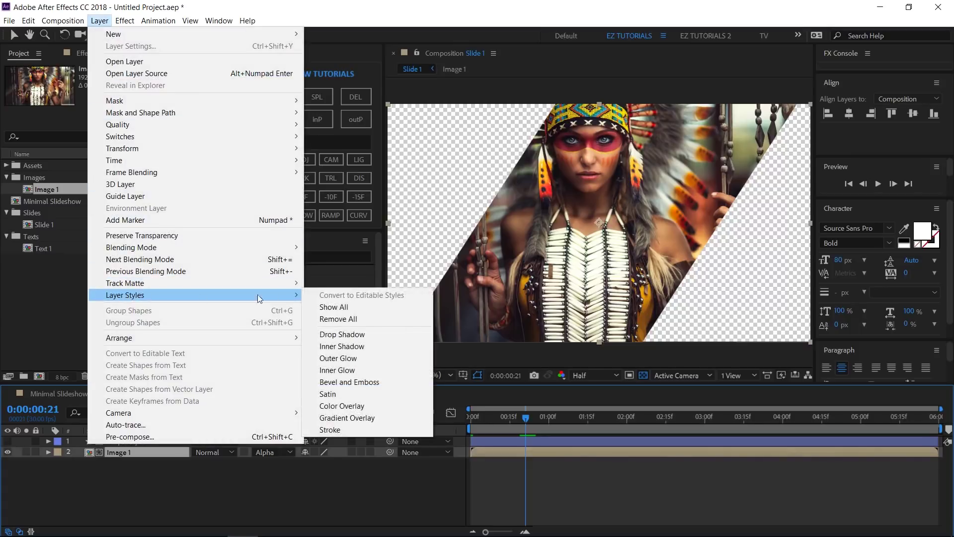
left_click(336, 334)
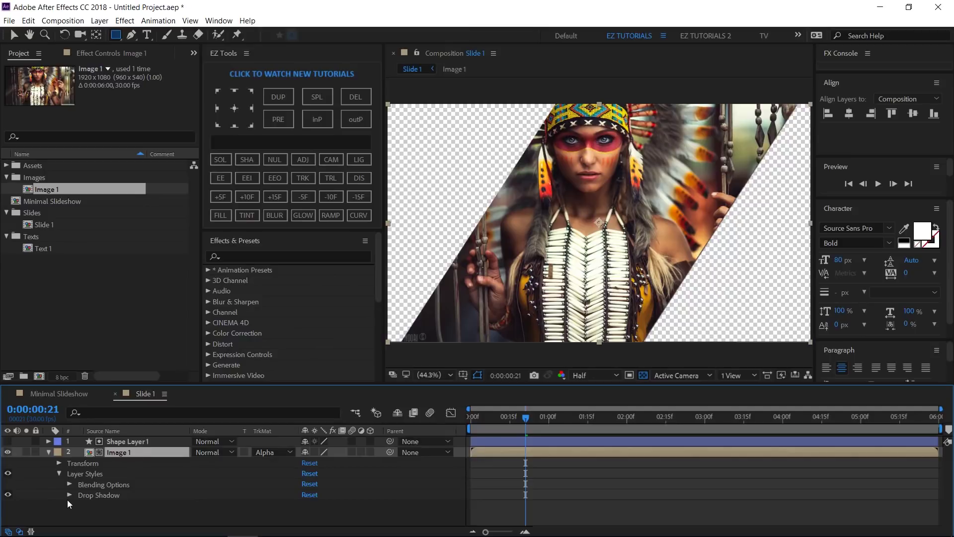
left_click(69, 495)
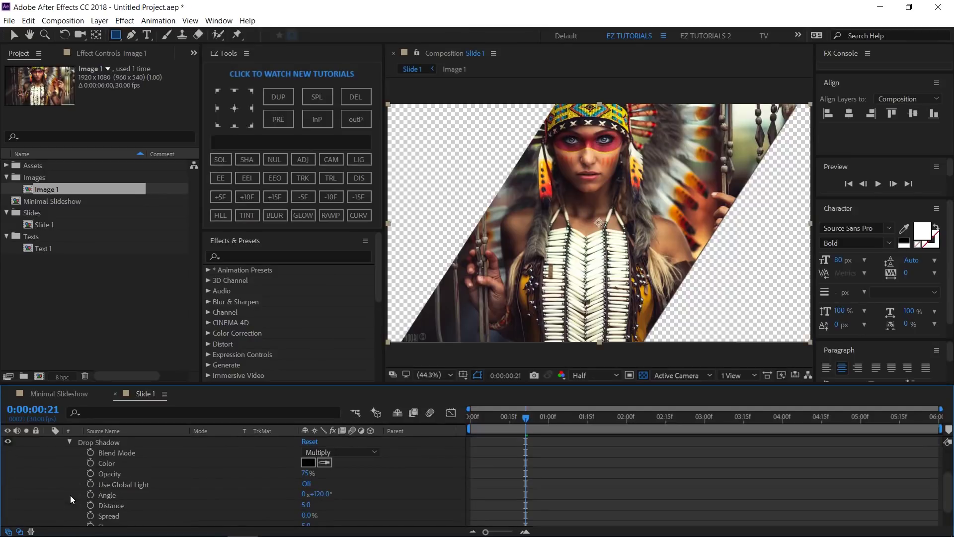
Step: Keyframe the Drop Shadow's Opacity from 0% at the first frame to 50% at 0:00:00:15
left_click_drag(476, 419, 453, 418)
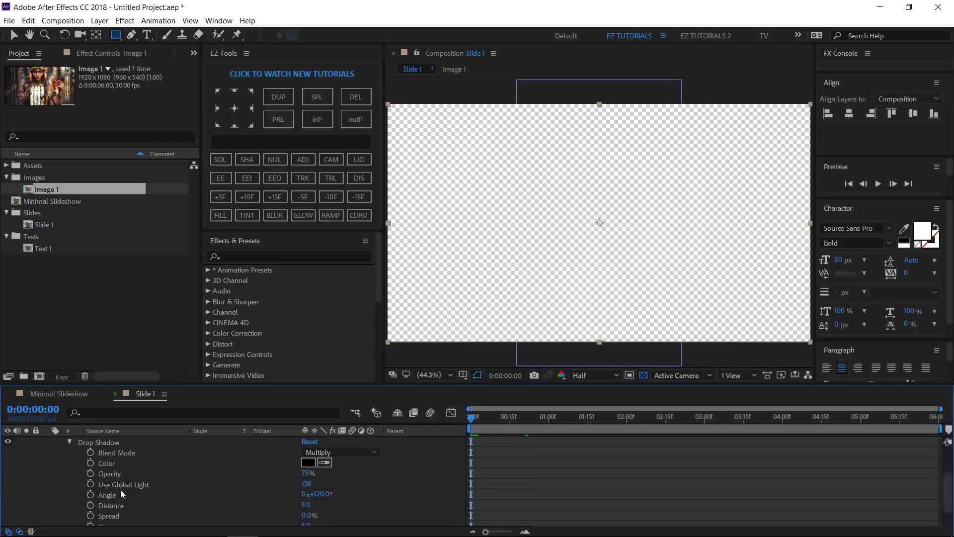
left_click(91, 472)
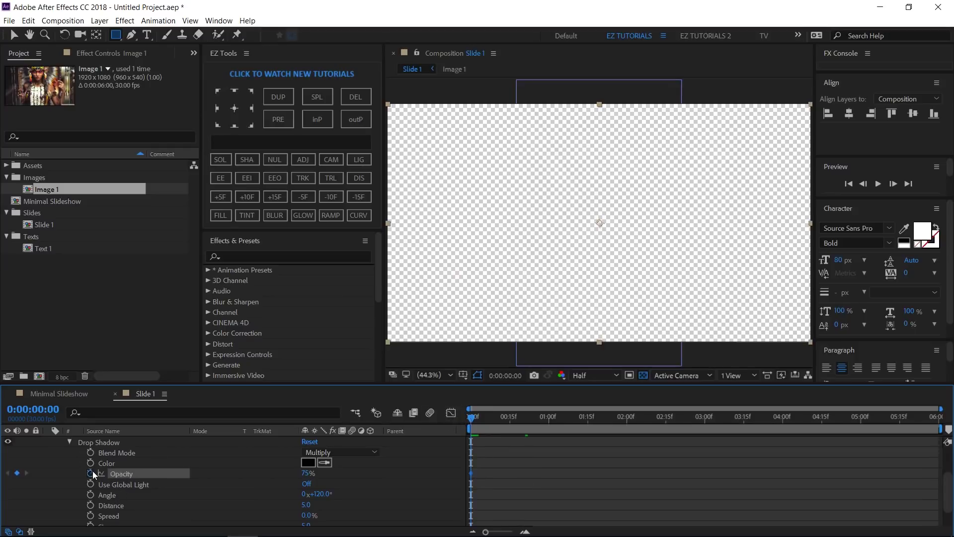
left_click(307, 475)
type("0")
key("Return")
left_click(269, 194)
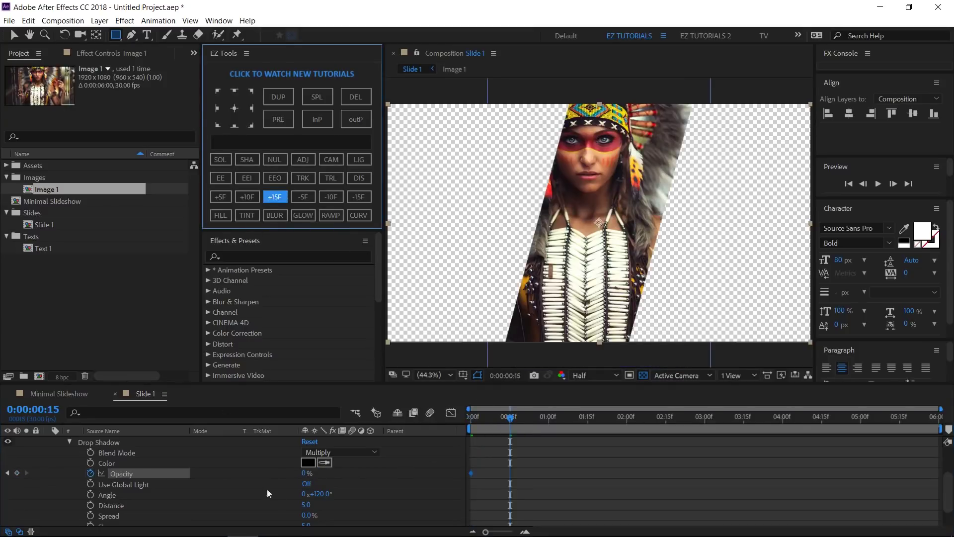
left_click(306, 475)
type("50")
key("Return")
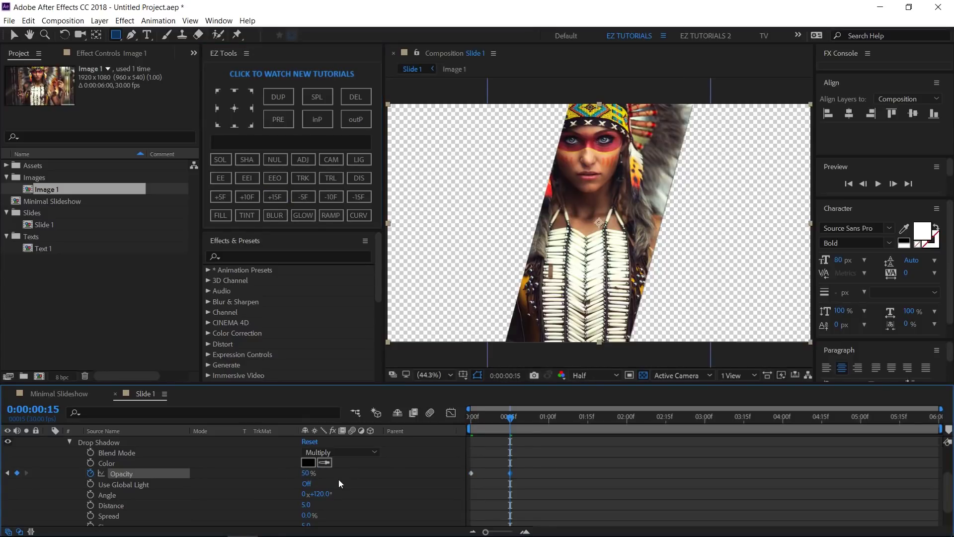
Step: Set the Drop Shadow's Distance to 0, Spread to 15% and Size to 80, and collapse its properties
left_click(308, 505)
type("5")
key("Tab")
key("Tab")
type("0")
key("Return")
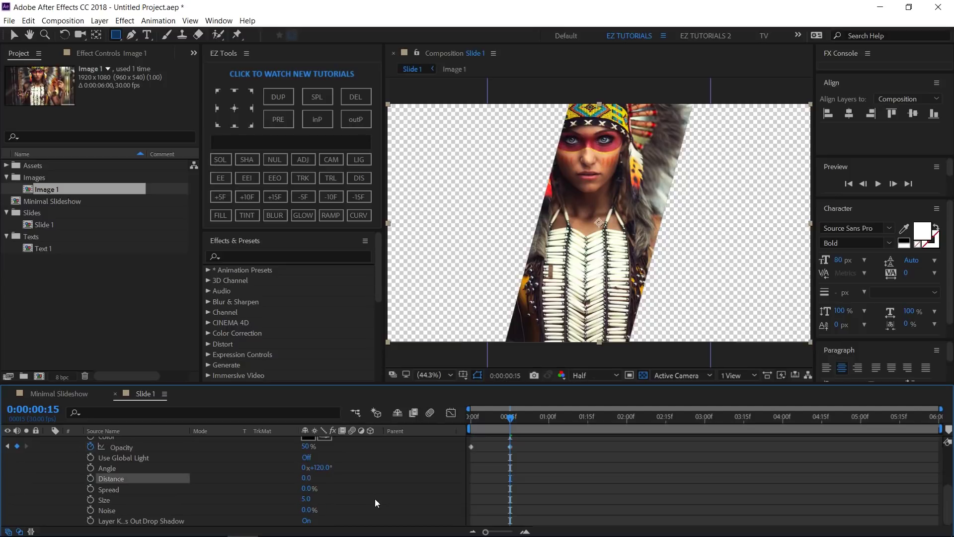
left_click(306, 488)
type("15")
key("Tab")
type("80")
key("Return")
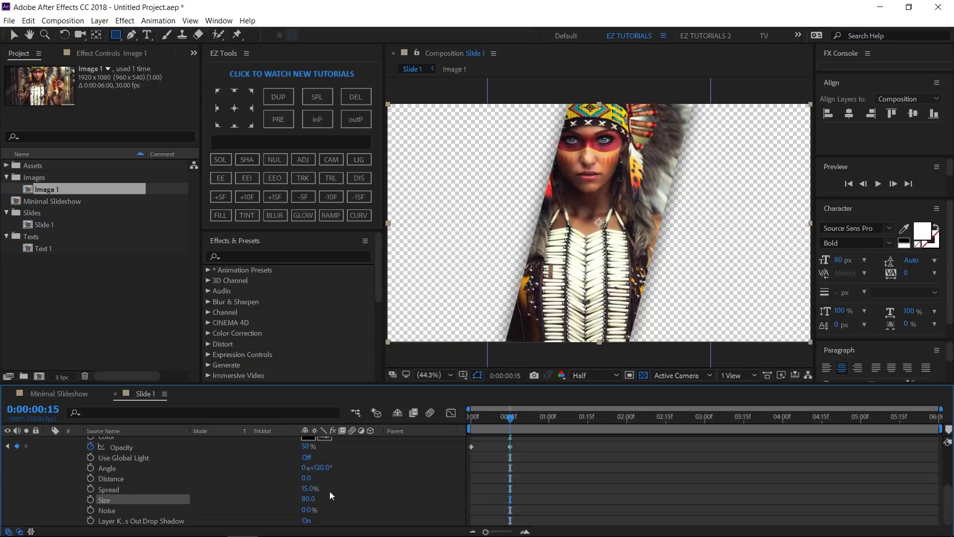
scroll(140, 503, "up", 3)
left_click(70, 478)
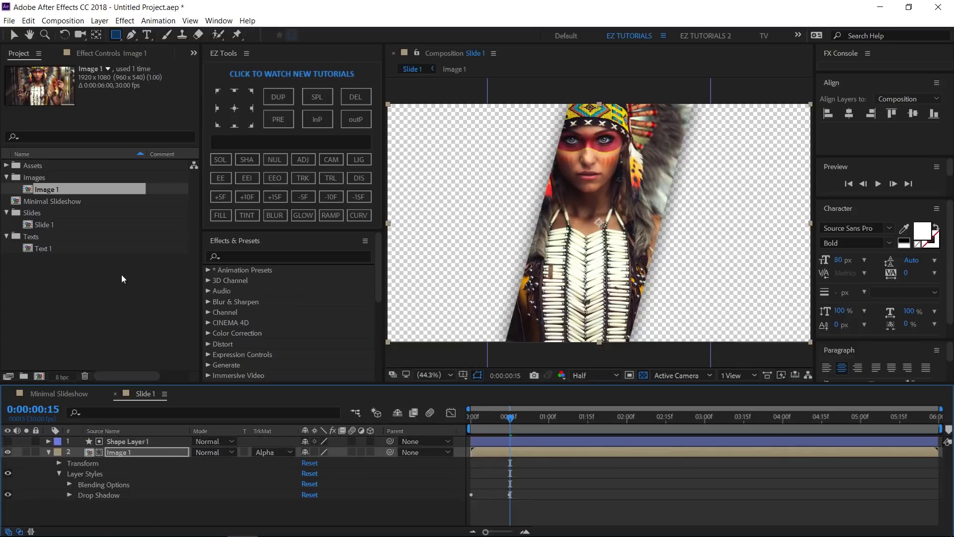
Step: Add a Stroke layer style to the Image 1 layer and set its color to white
left_click(99, 21)
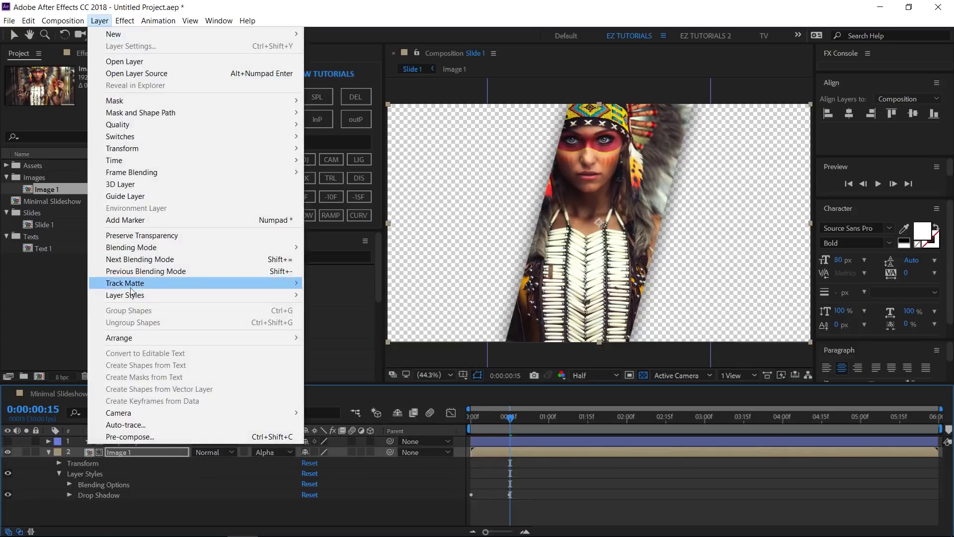
mouse_move(128, 297)
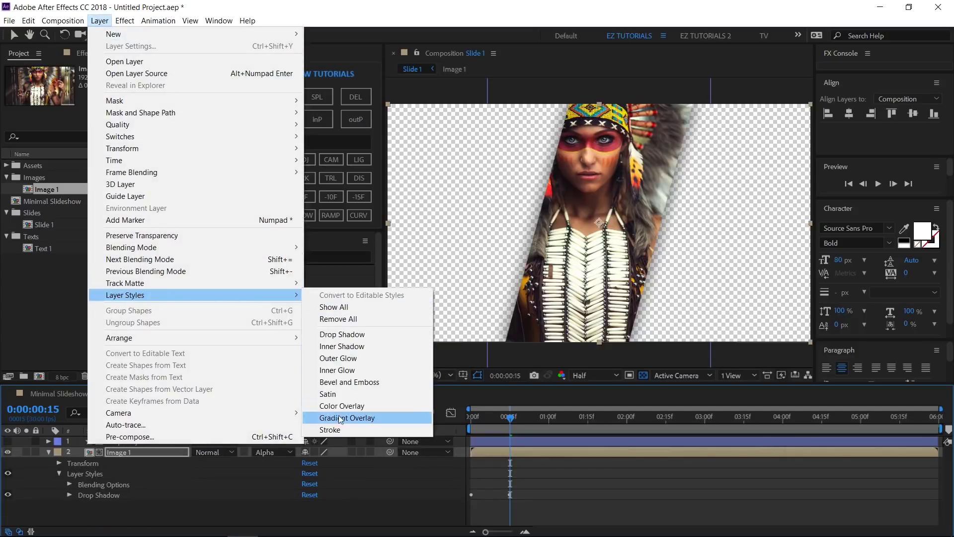
left_click(333, 429)
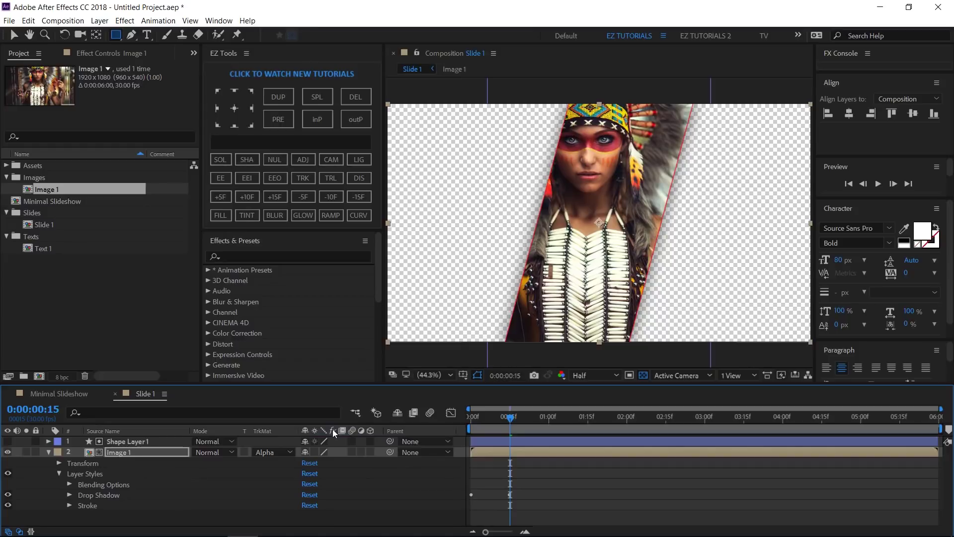
left_click(69, 505)
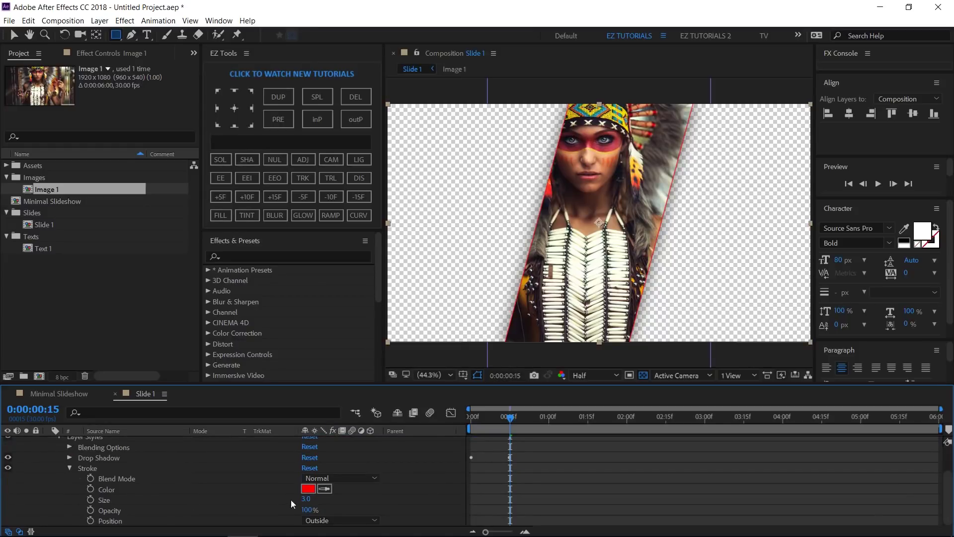
left_click(308, 488)
left_click(167, 110)
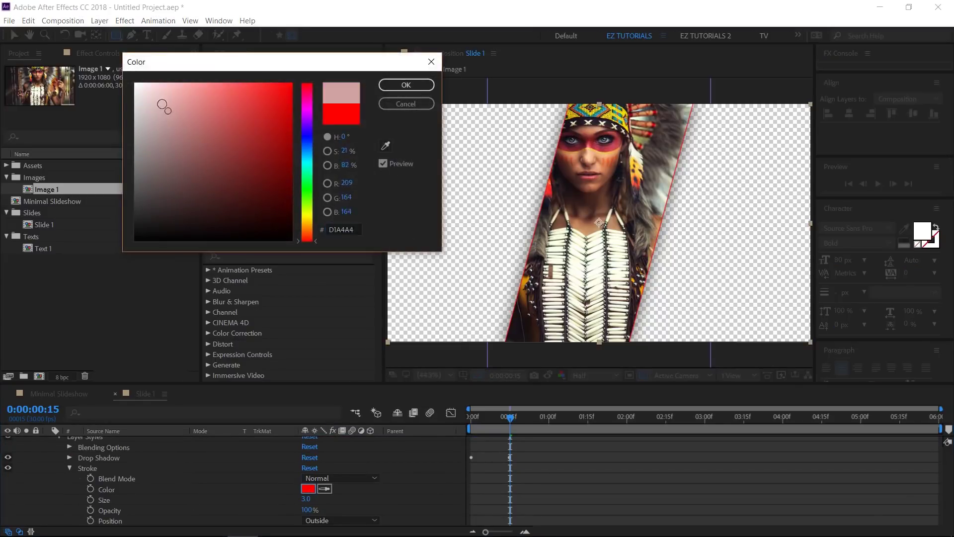
left_click_drag(167, 110, 135, 84)
left_click(404, 85)
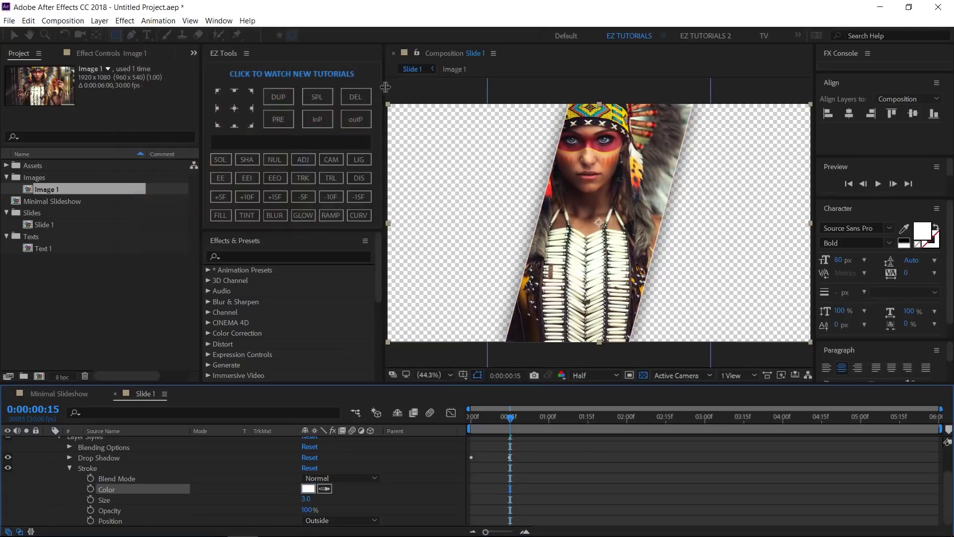
Step: Set the Stroke's Position to Inside and collapse the Image 1 layer
left_click(313, 520)
left_click(330, 497)
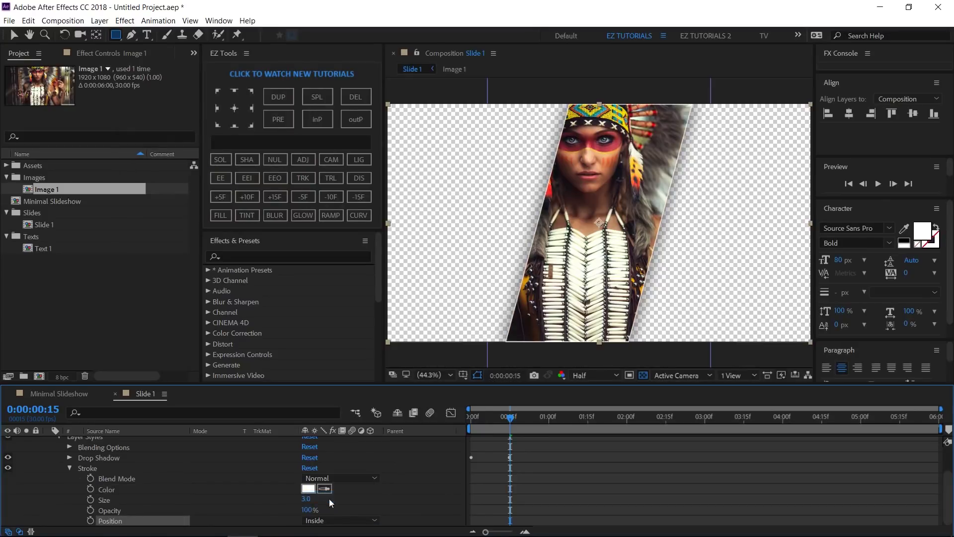
left_click(70, 467)
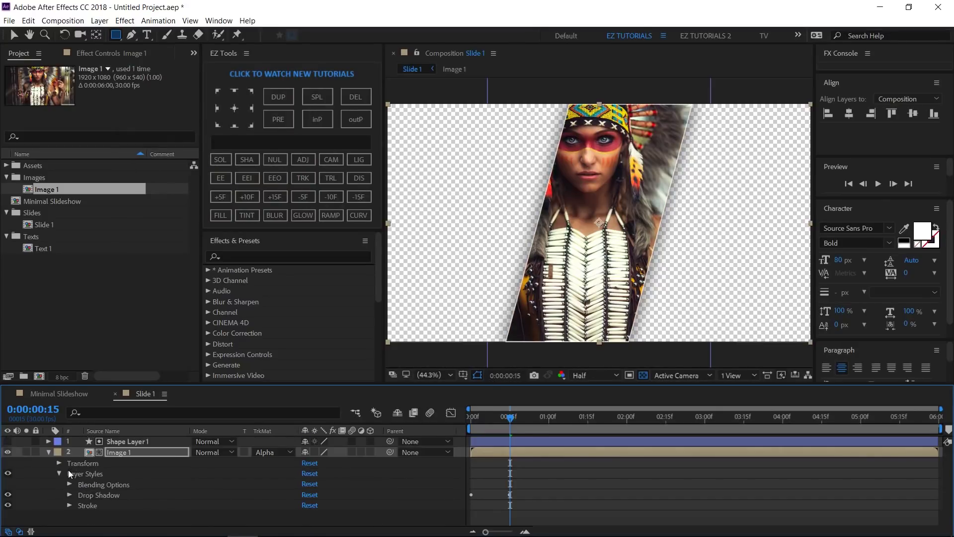
left_click(49, 452)
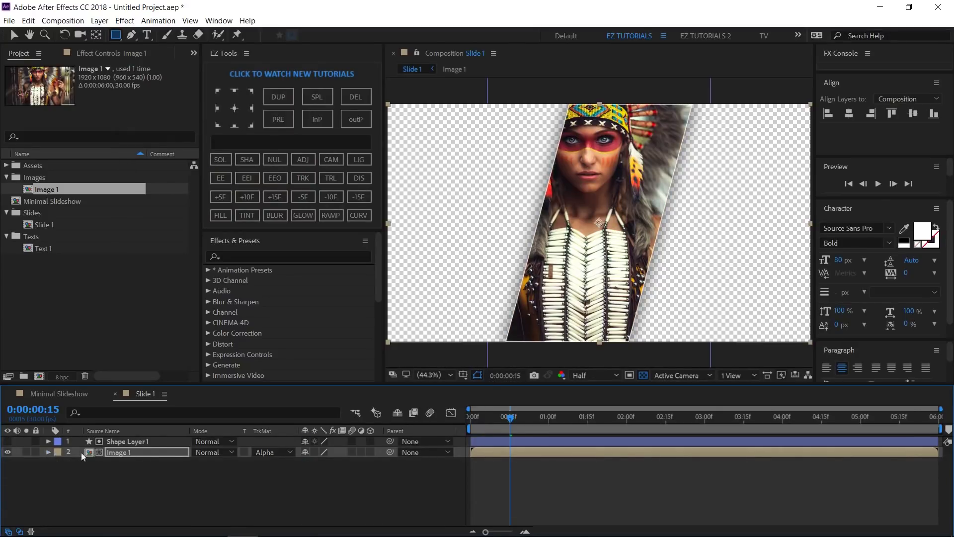
Step: Duplicate the Image 1 layer together with its matte, Shape Layer 1
left_click(140, 451)
left_click(137, 443, "shift")
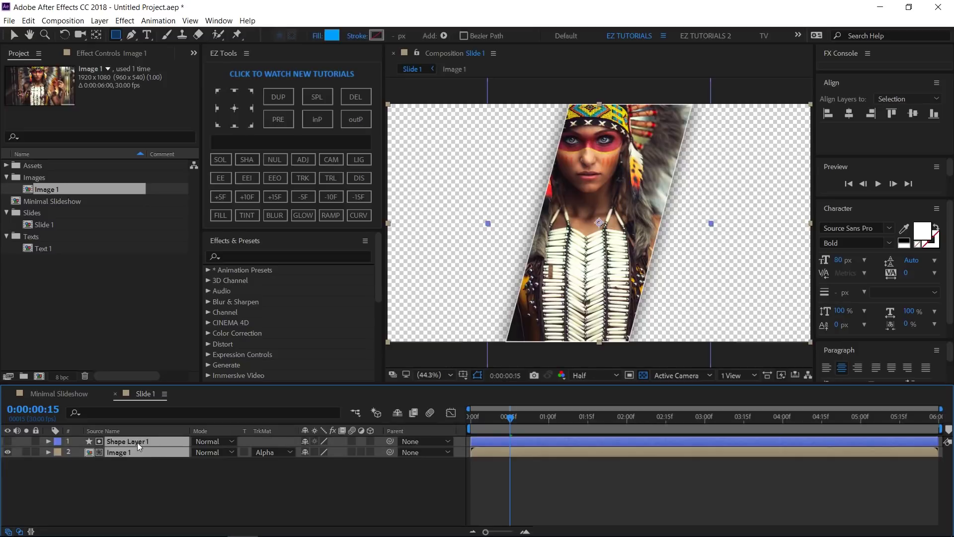
left_click(281, 95)
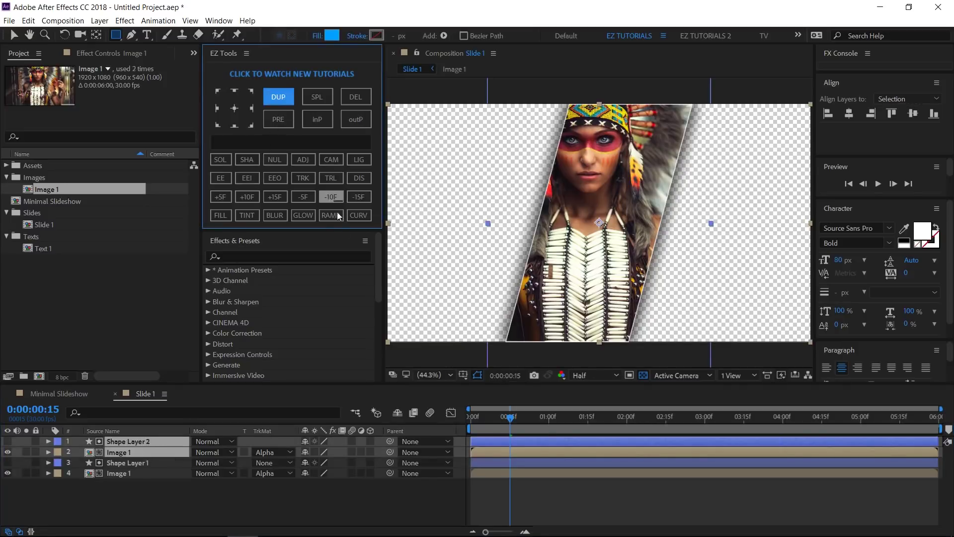
Step: Move the duplicated shape layer so that it starts at 0:00:00:05
left_click_drag(481, 420, 433, 411)
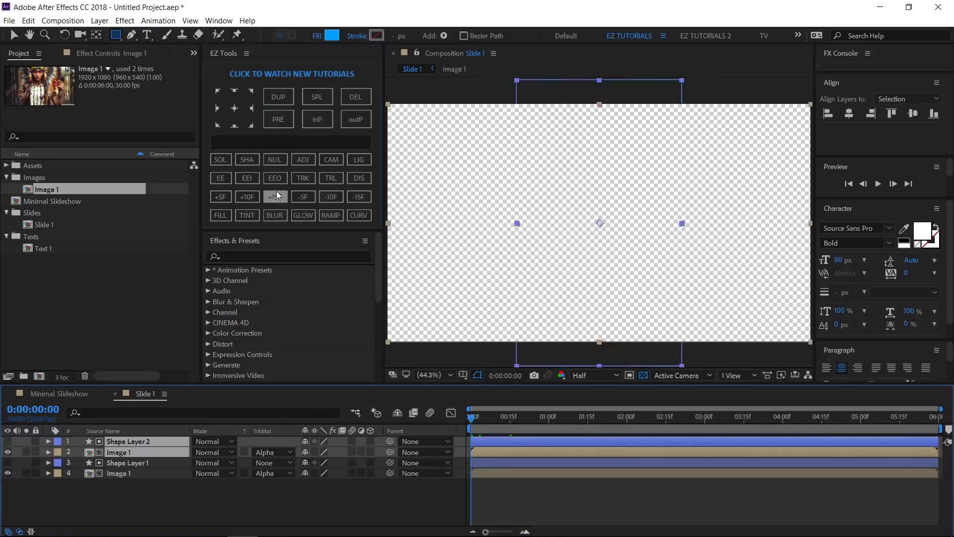
left_click(225, 198)
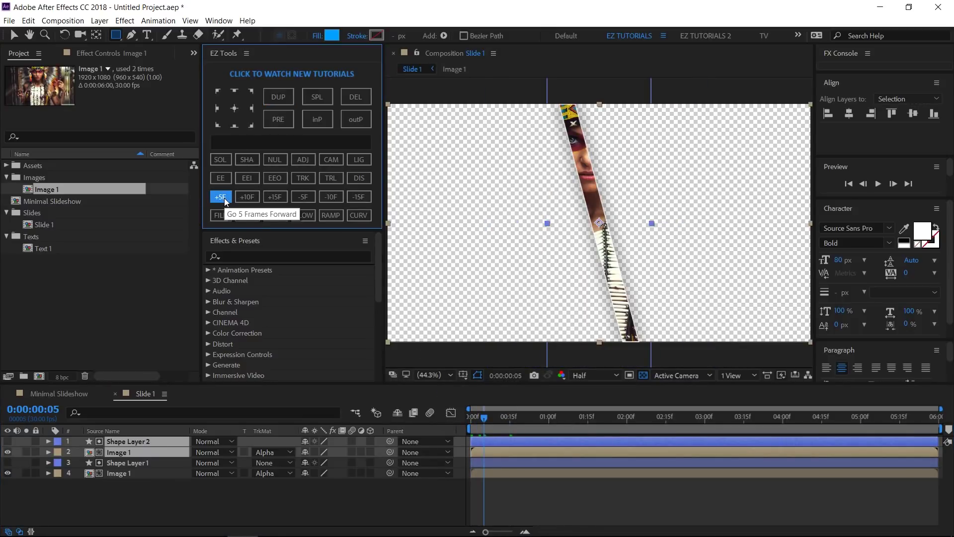
left_click(145, 454, "ctrl")
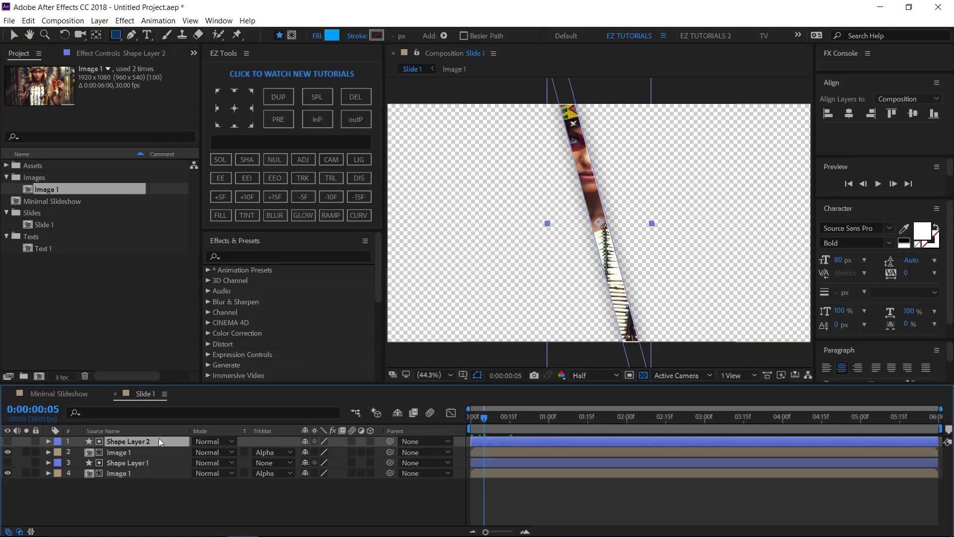
left_click(320, 125)
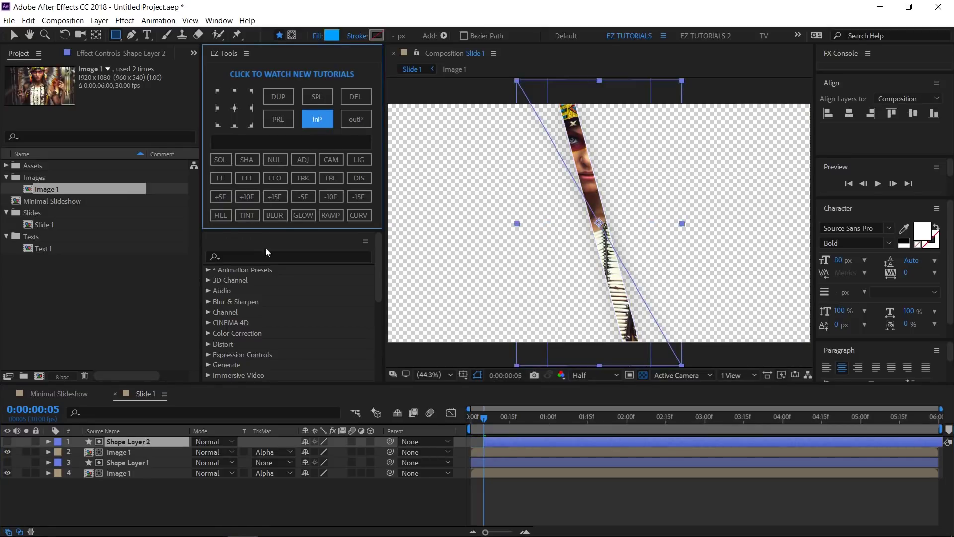
Step: Duplicate Shape Layer 2 with its Image 1 layer and move the new shape layer's start to 0:00:00:10
left_click(129, 452, "shift")
left_click(279, 94)
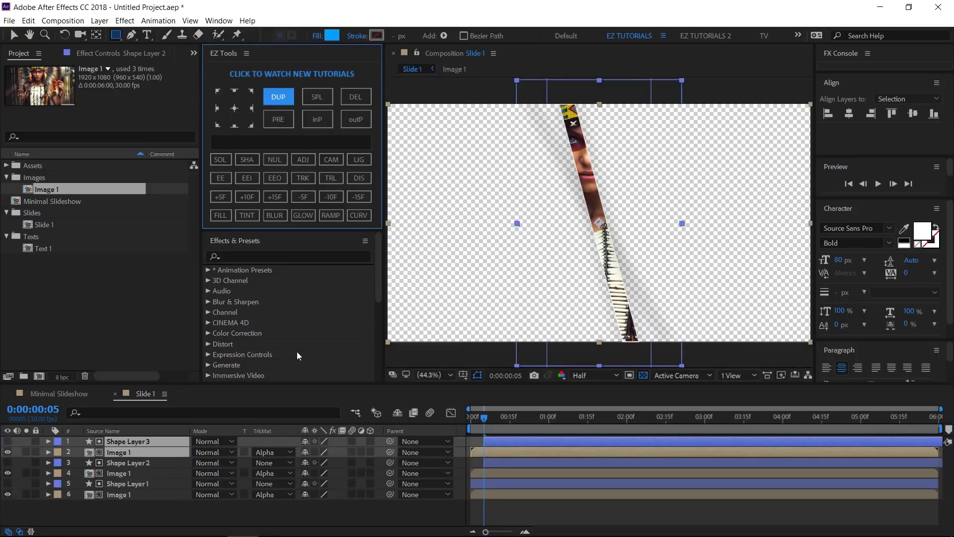
left_click(223, 196)
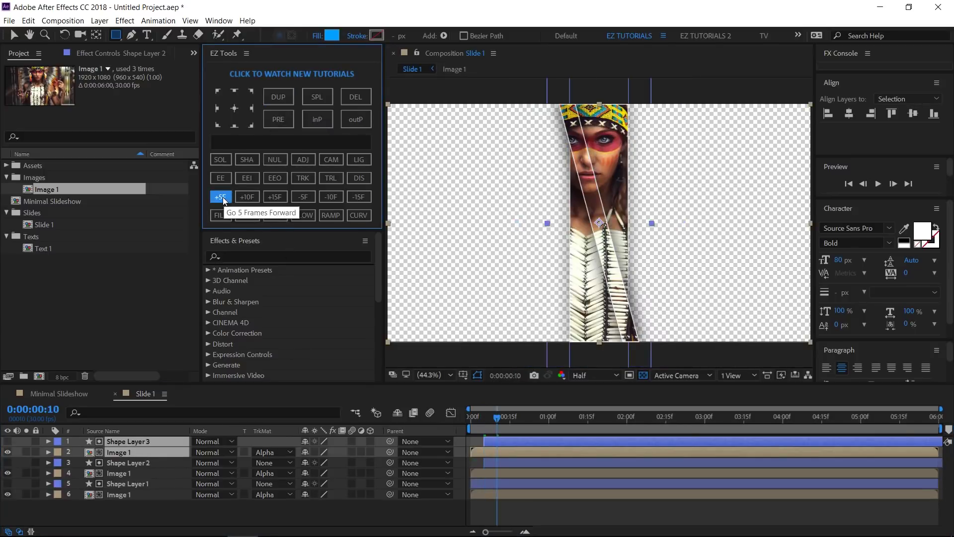
left_click(165, 452, "ctrl")
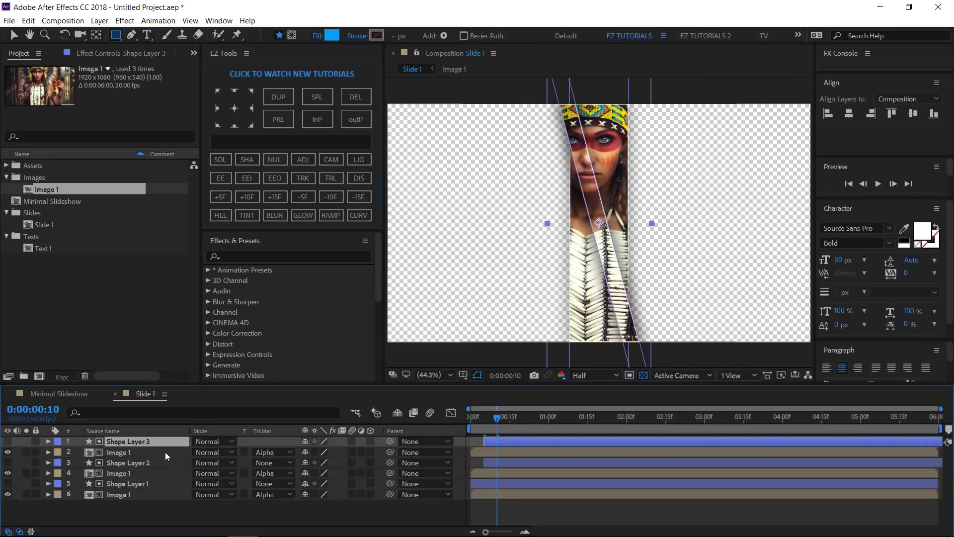
left_click(323, 122)
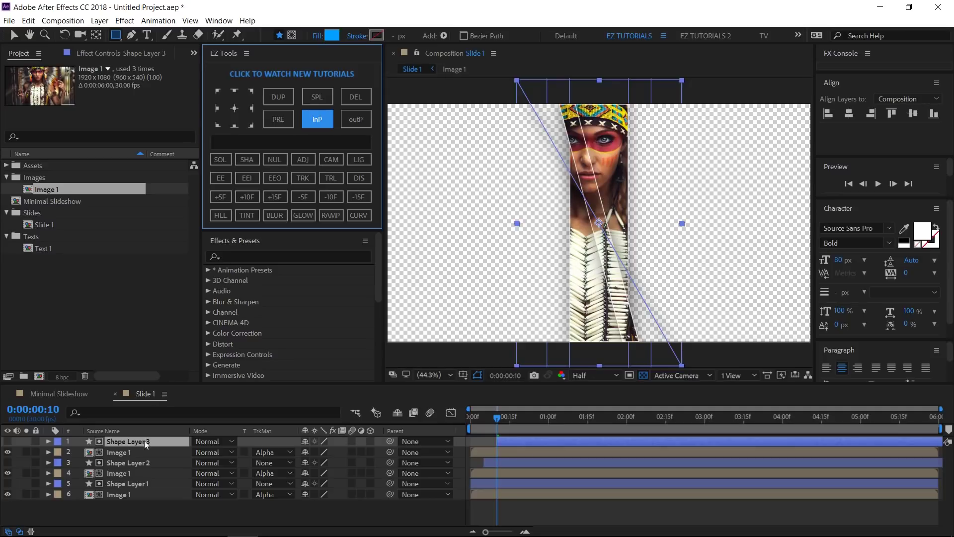
Step: Split Shape Layer 3 at its last keyframe, 0:00:05:10, delete the remaining part and collapse the layer
left_click(355, 178)
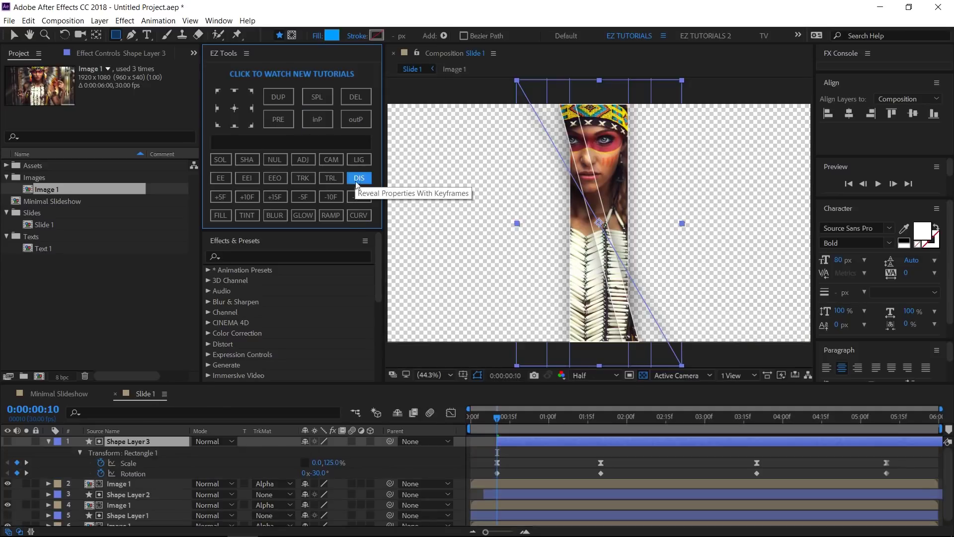
left_click(887, 417)
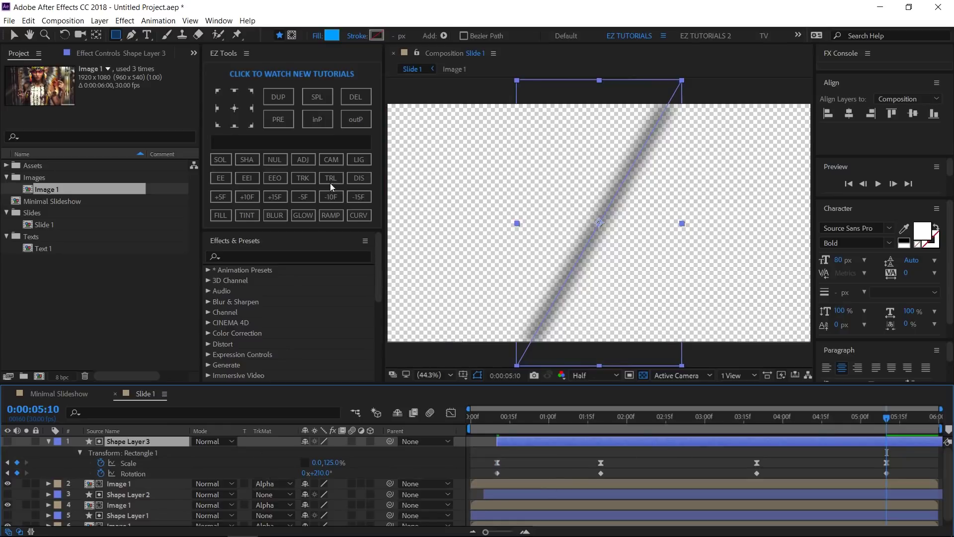
left_click(316, 100)
left_click(357, 97)
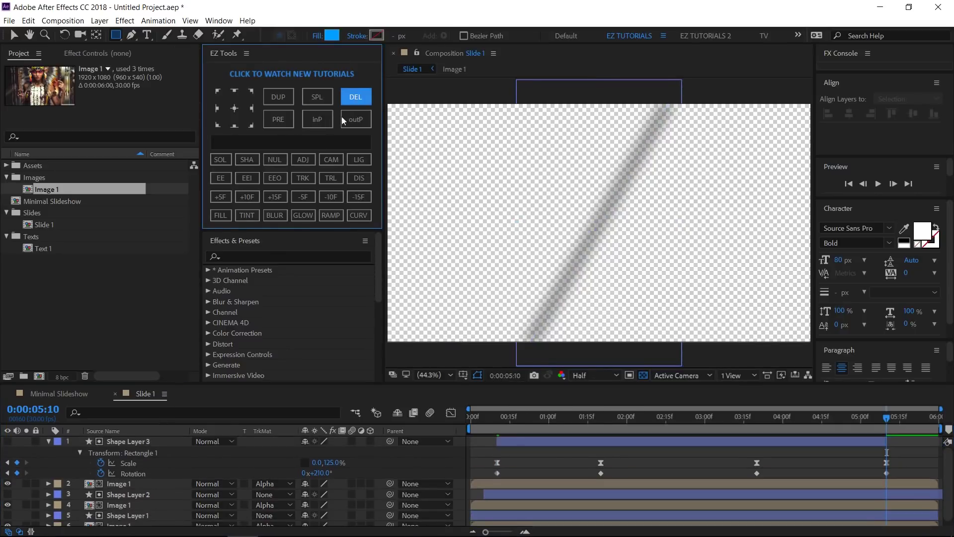
left_click(47, 441)
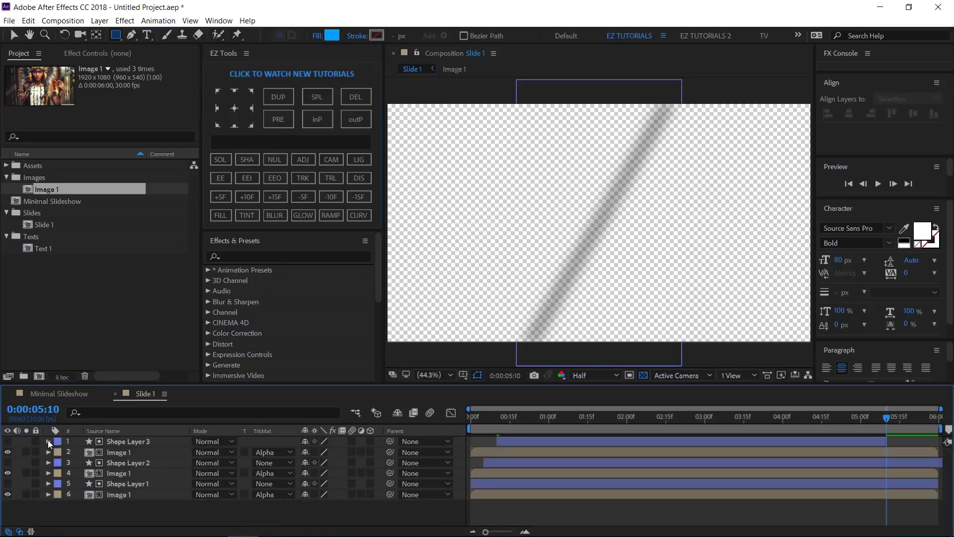
Step: Split Shape Layer 1 and Shape Layer 2 at 0:00:04:15 and delete the parts after that time
left_click(39, 415)
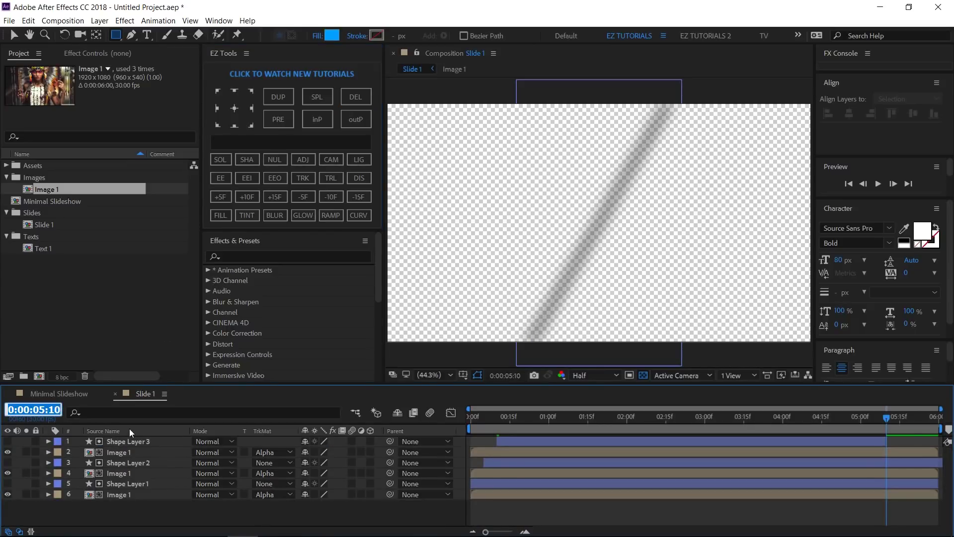
type("4.15")
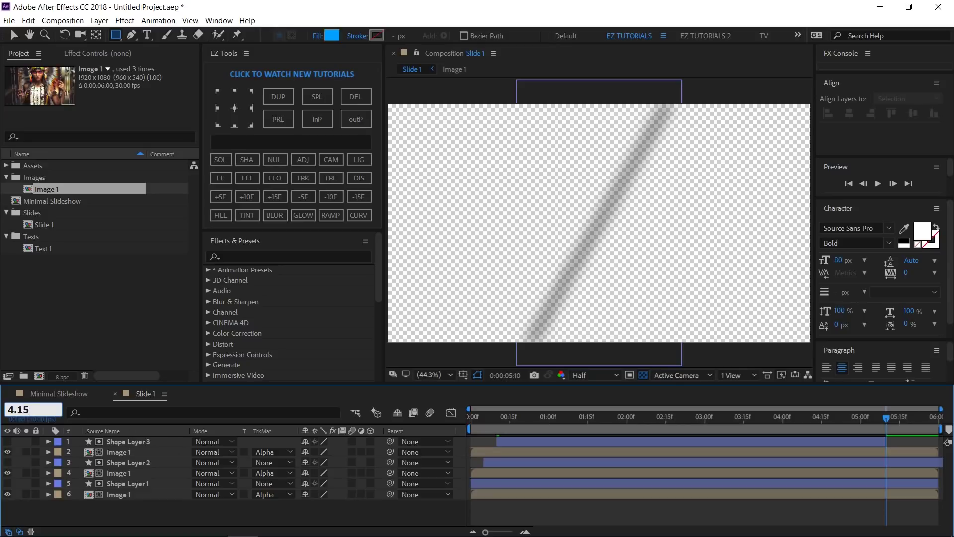
key("Return")
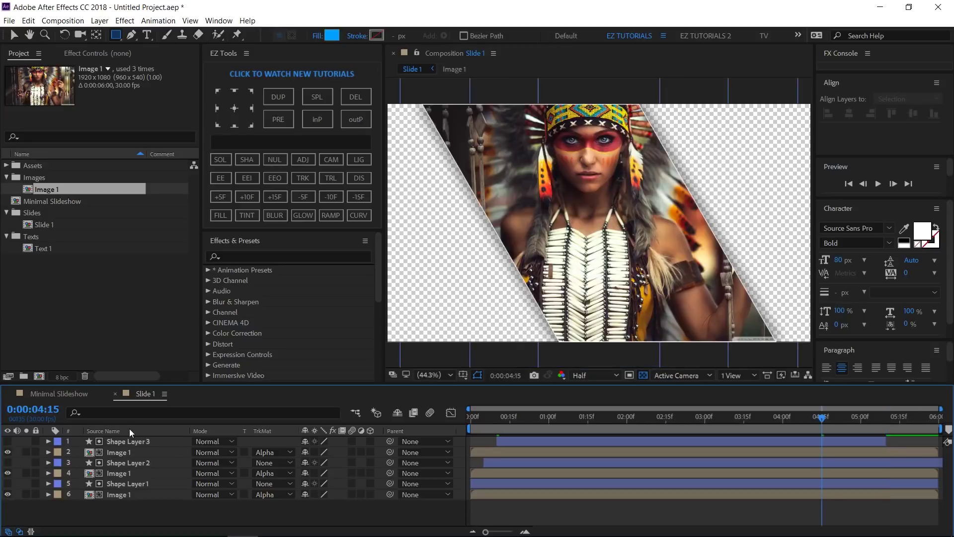
left_click(125, 484)
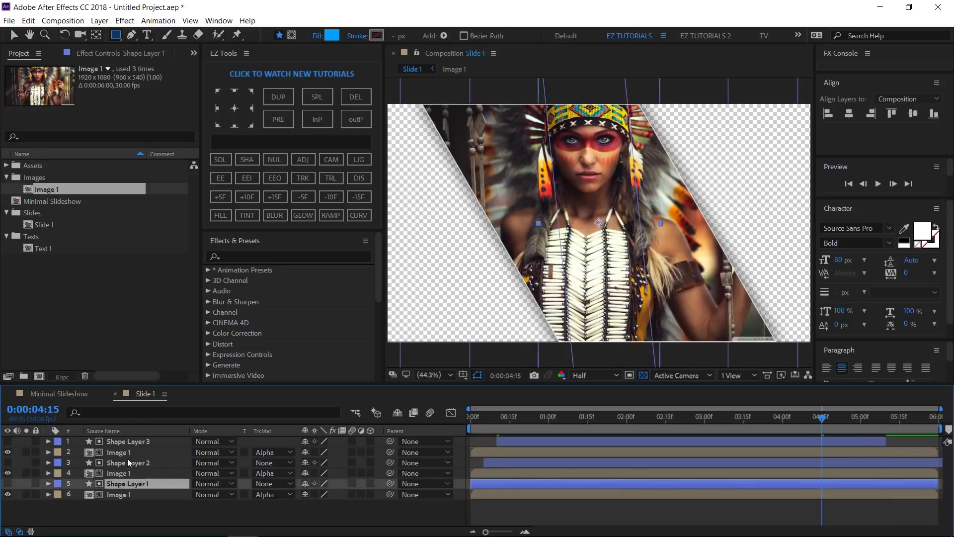
left_click(127, 462, "ctrl")
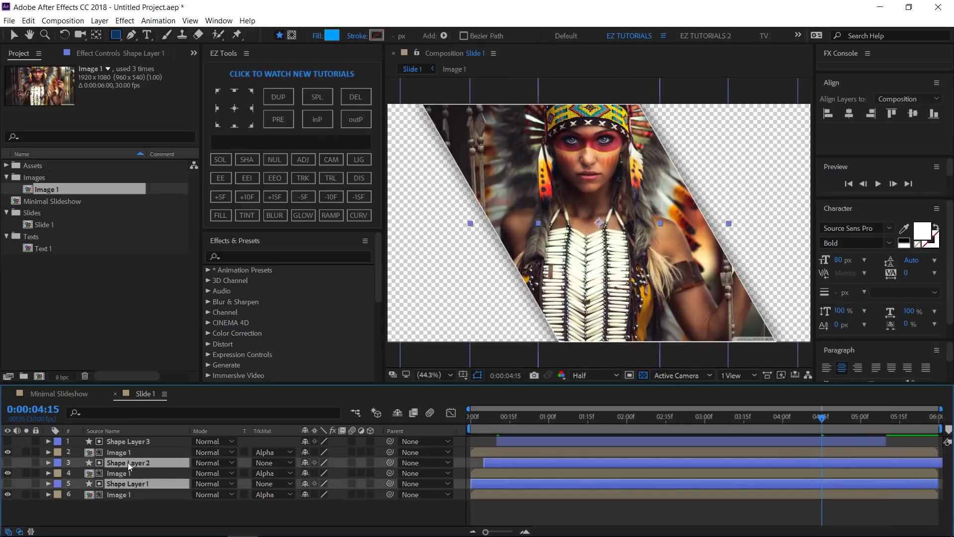
left_click(311, 96)
left_click(355, 100)
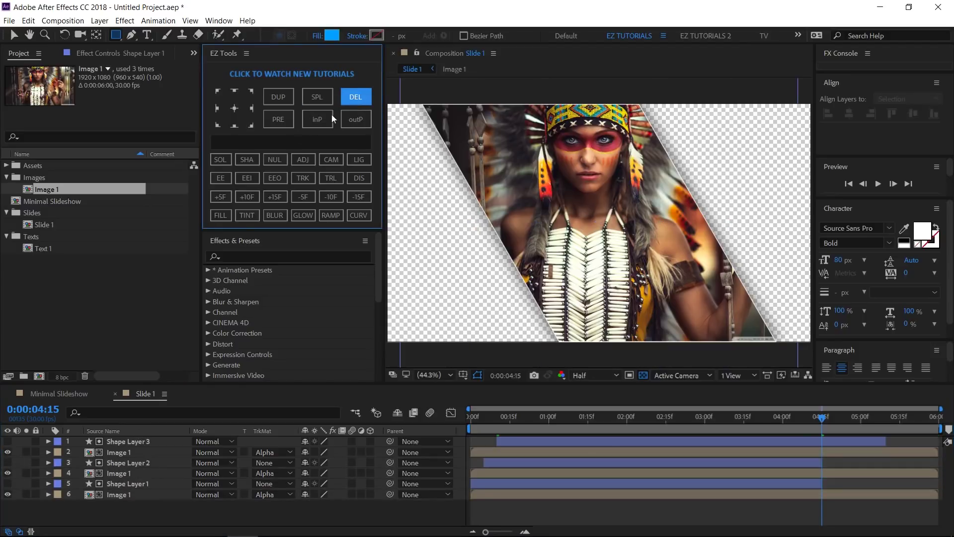
Step: Apply the Tint effect to the lowest Image 1 layer, set its scale to 135% and collapse it
left_click(118, 494)
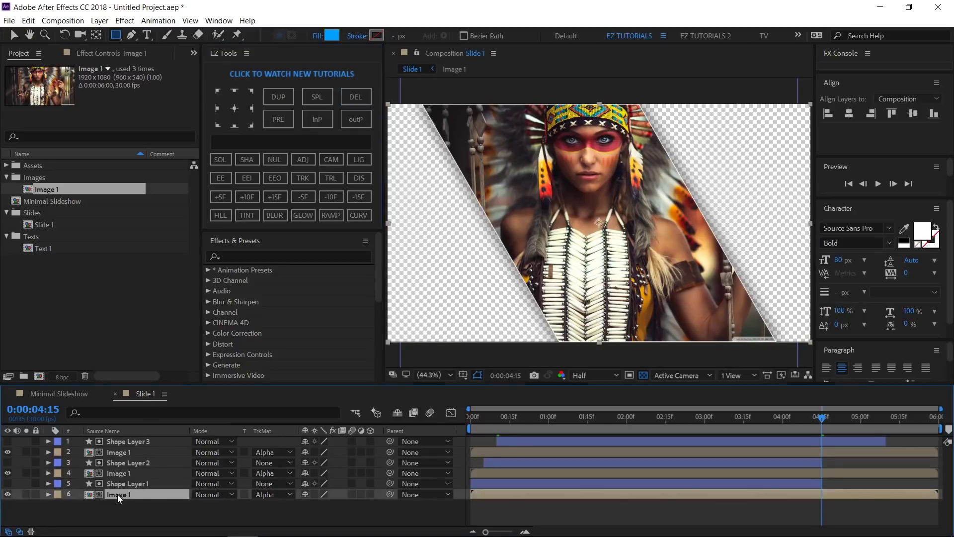
left_click(250, 214)
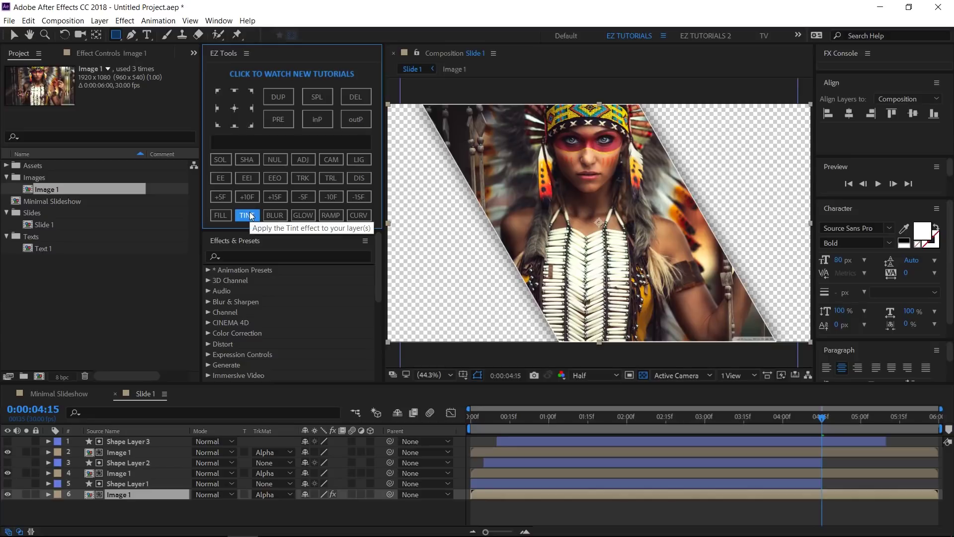
key("s")
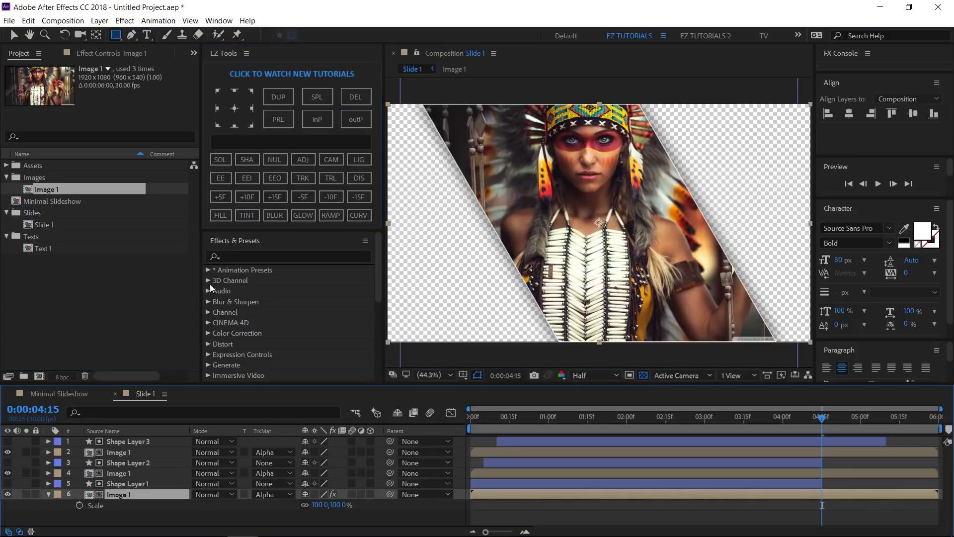
left_click(318, 505)
type("135")
key("Return")
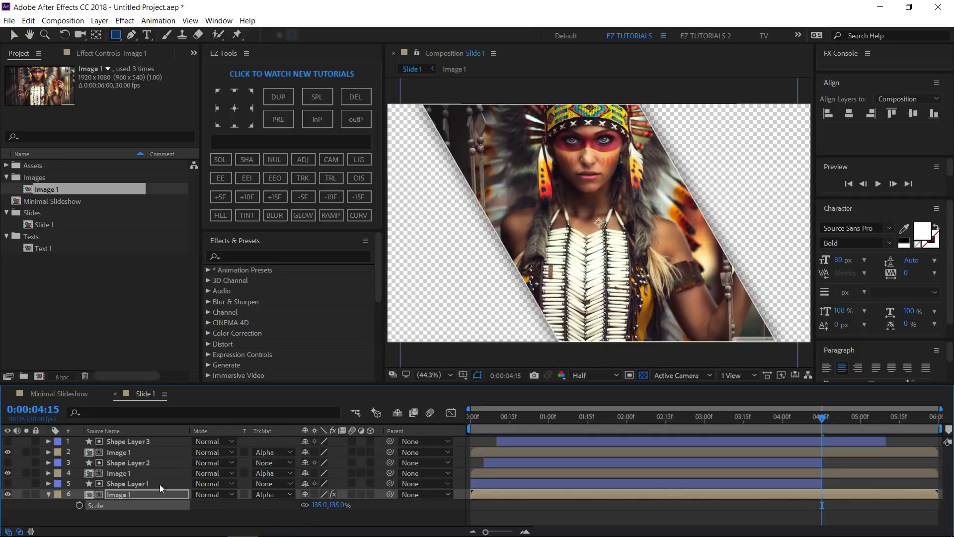
left_click(49, 494)
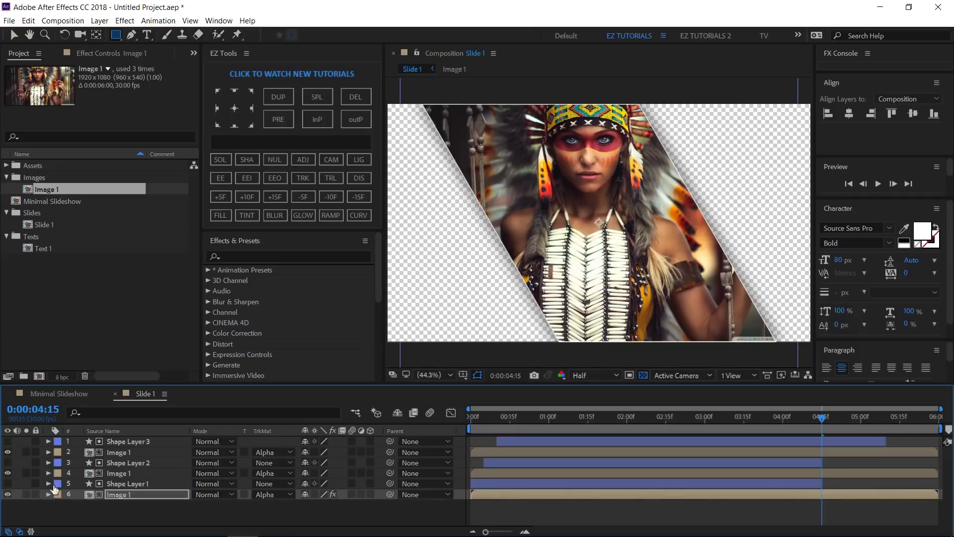
Step: Set the scale of the Image 1 layer below Shape Layer 2 to 110% and collapse it
left_click(120, 471)
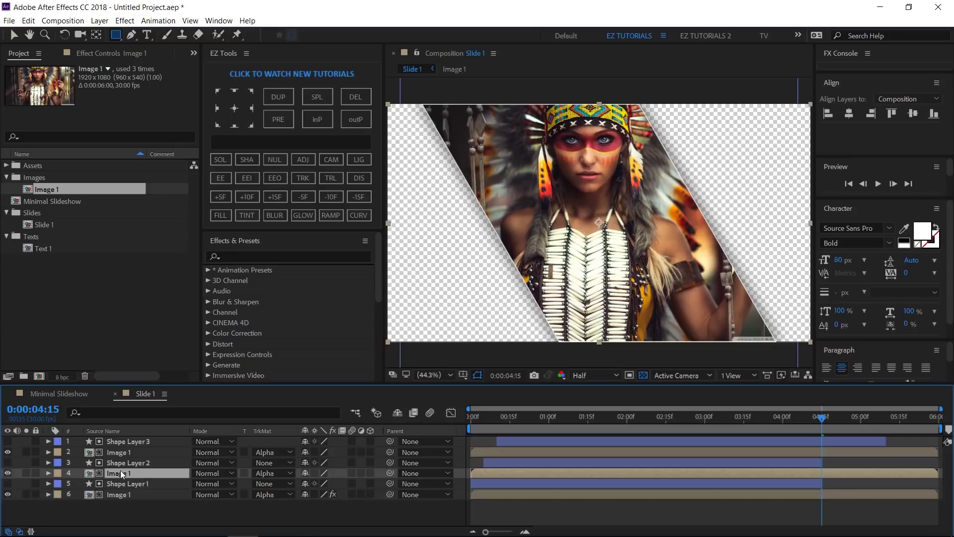
key("s")
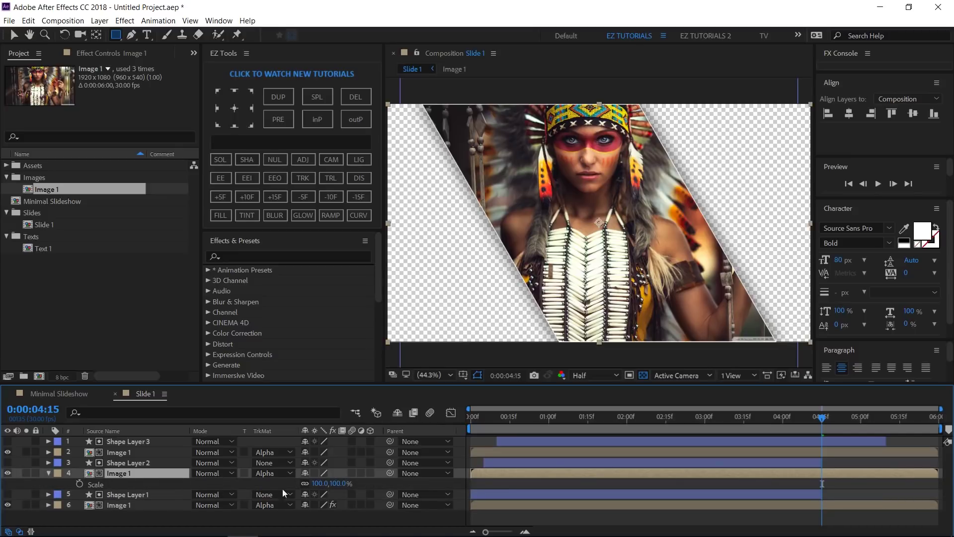
left_click(321, 484)
type("110")
key("Return")
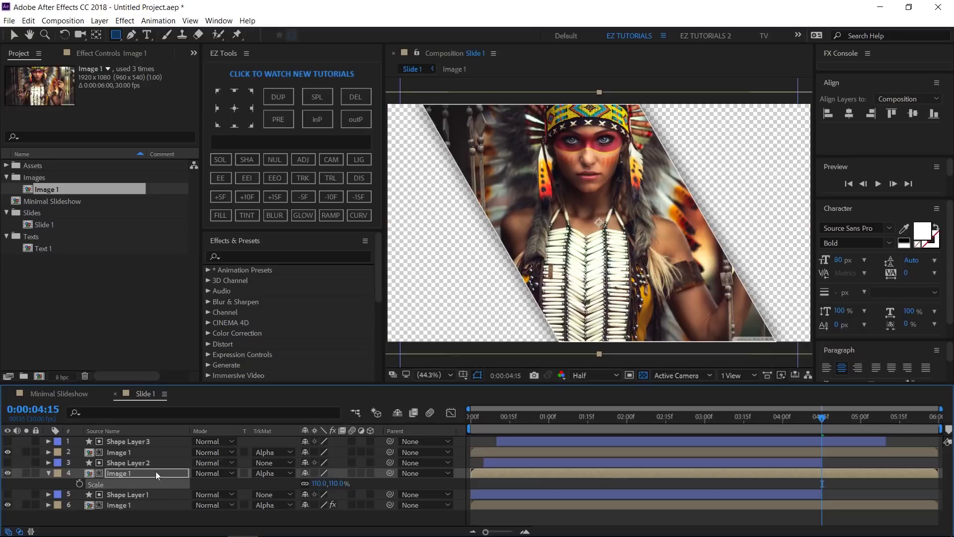
left_click(48, 473)
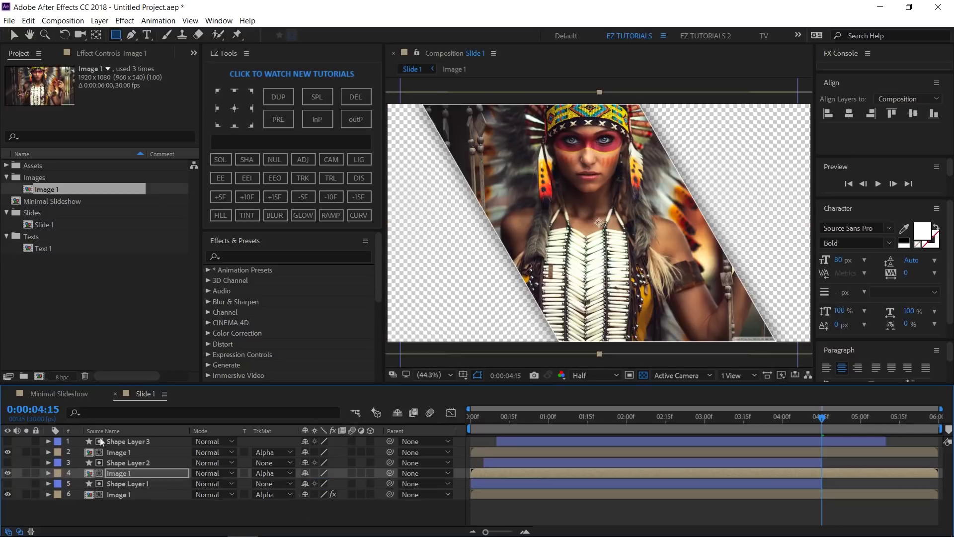
Step: Keyframe the uppermost Image 1 layer's scale from 100% at 0:00:00:00 to 115% at 0:00:05:29, collapse the layer and scrub through the slide
left_click(116, 453)
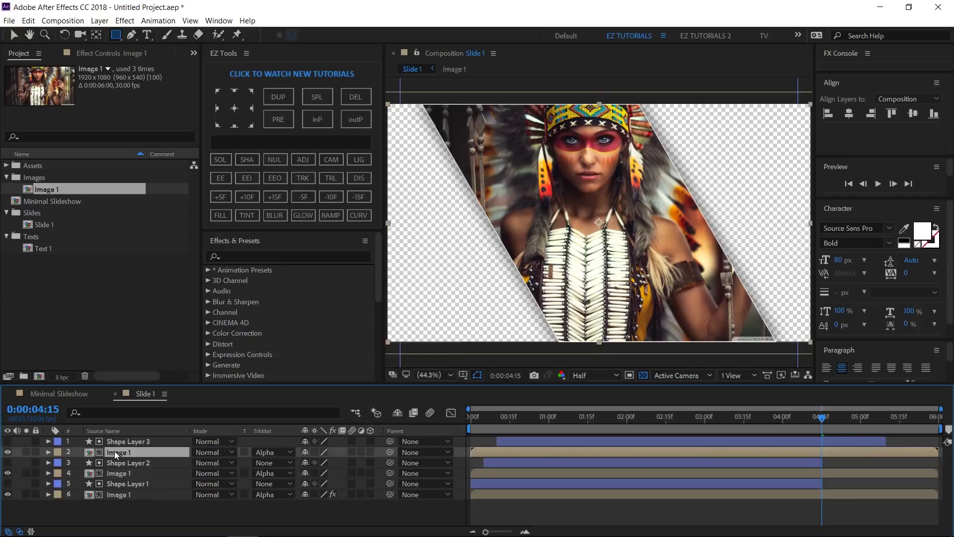
key("s")
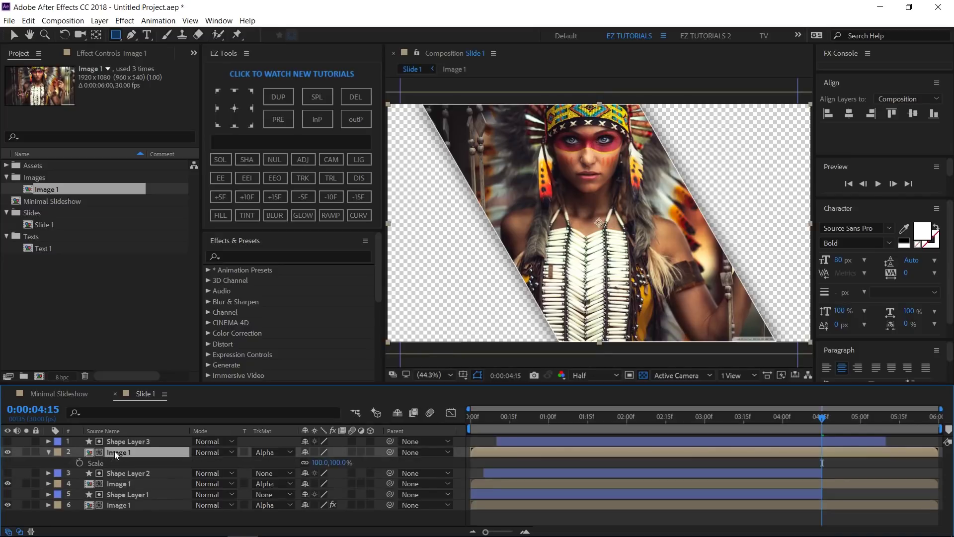
left_click_drag(475, 420, 452, 416)
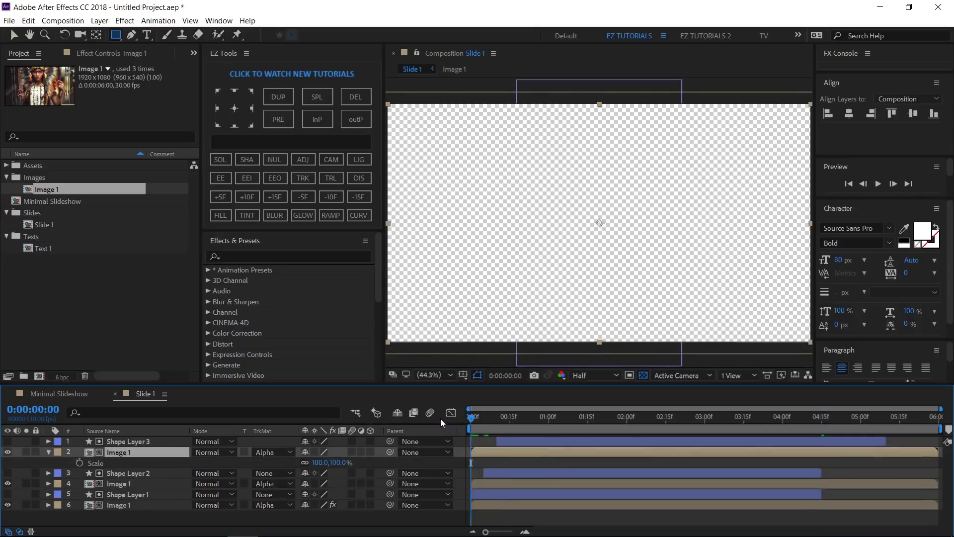
left_click(80, 461)
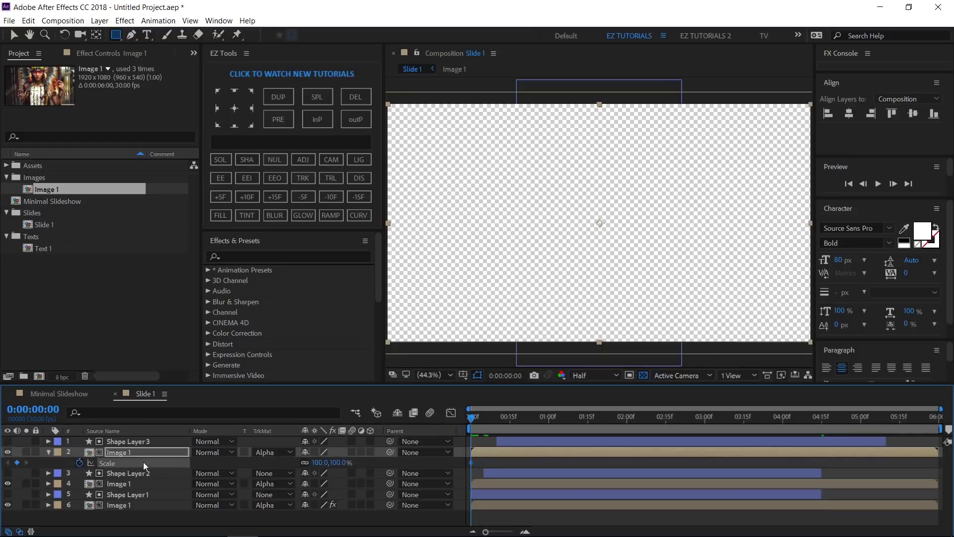
key("End")
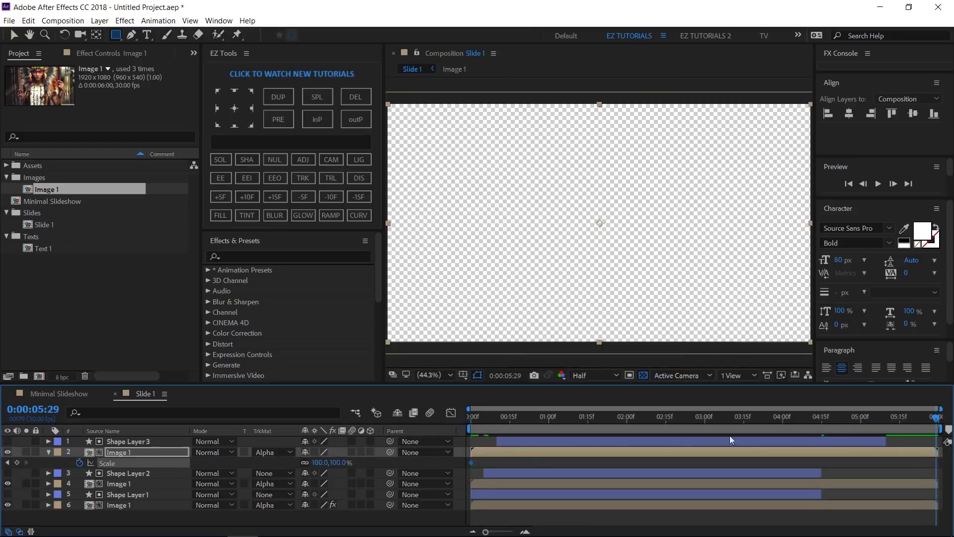
left_click(320, 462)
type("115")
key("Return")
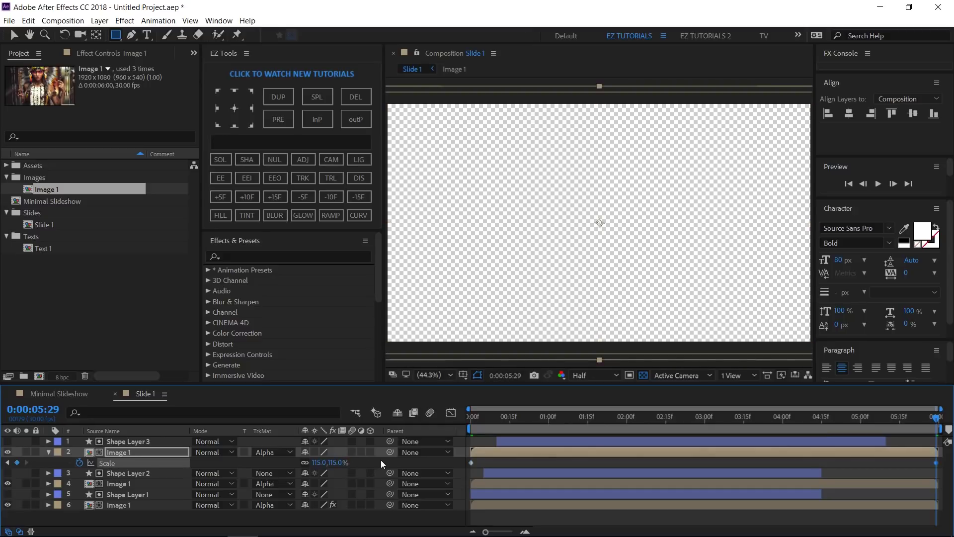
left_click(49, 452)
left_click_drag(479, 416, 905, 459)
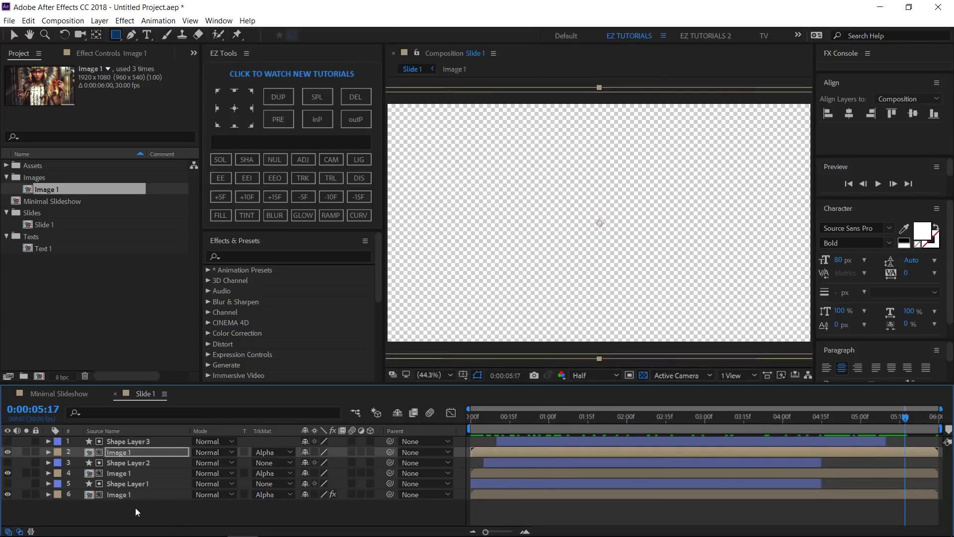
Step: Close the Slide 1 composition, open Text 1 and display the proportional grid
left_click(115, 394)
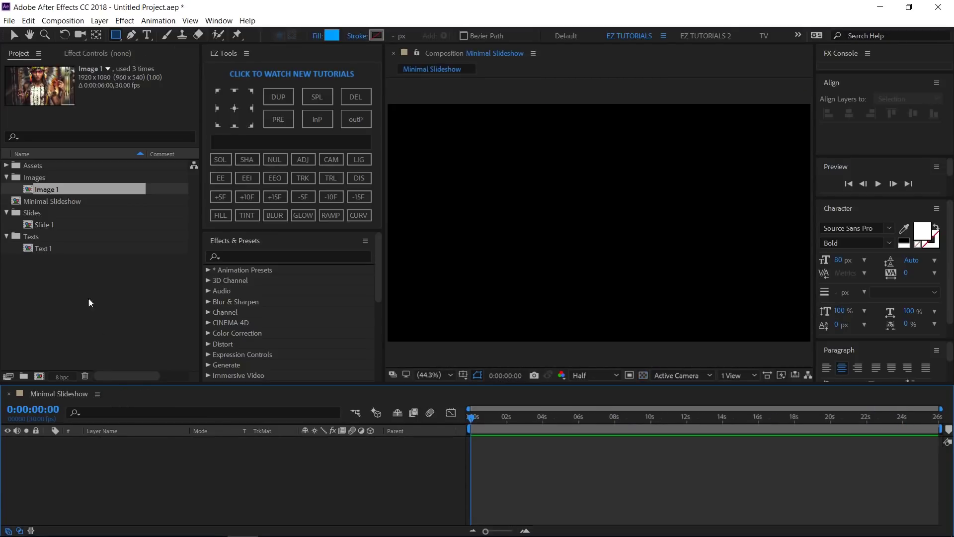
left_click(46, 249)
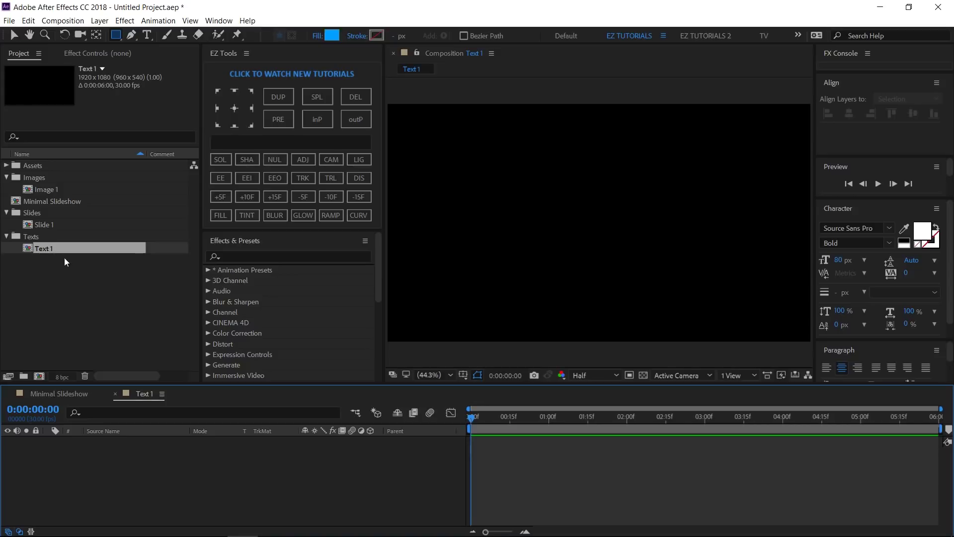
left_click(463, 375)
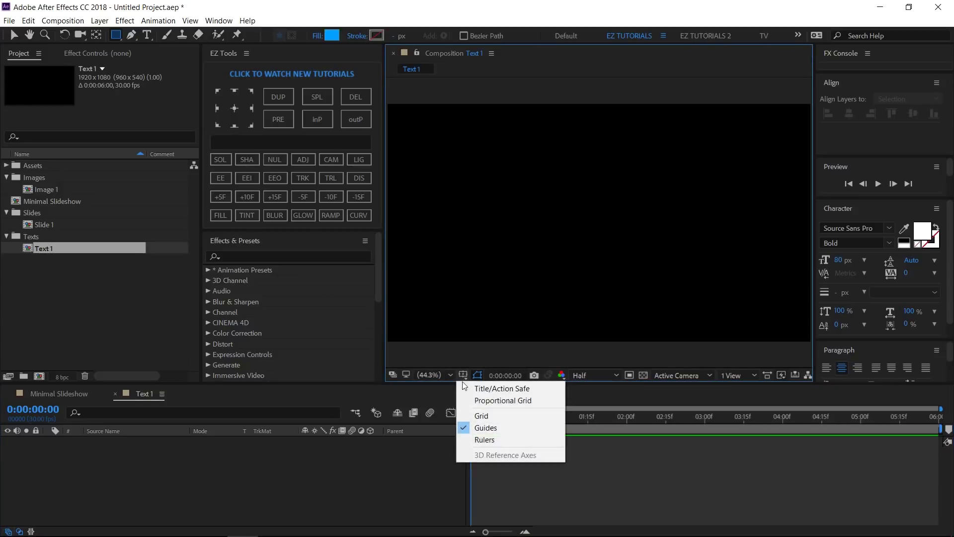
left_click(503, 400)
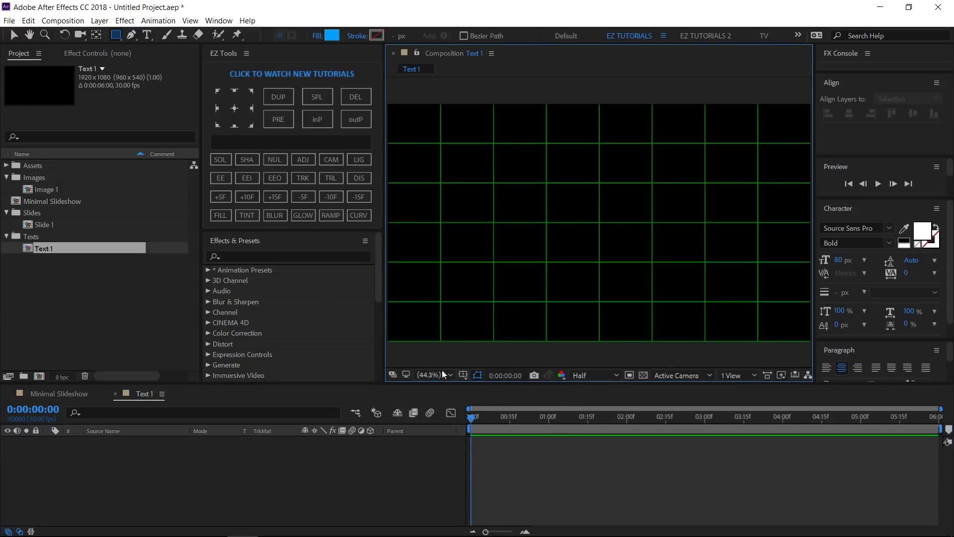
Step: Choose the Pen tool and set its fill to None and its stroke to Solid Color
left_click(134, 34)
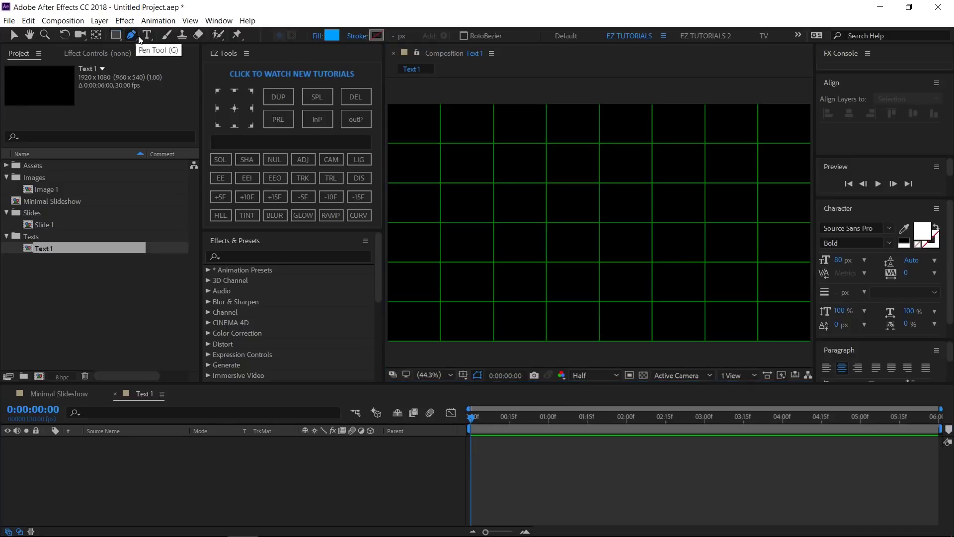
left_click(316, 36)
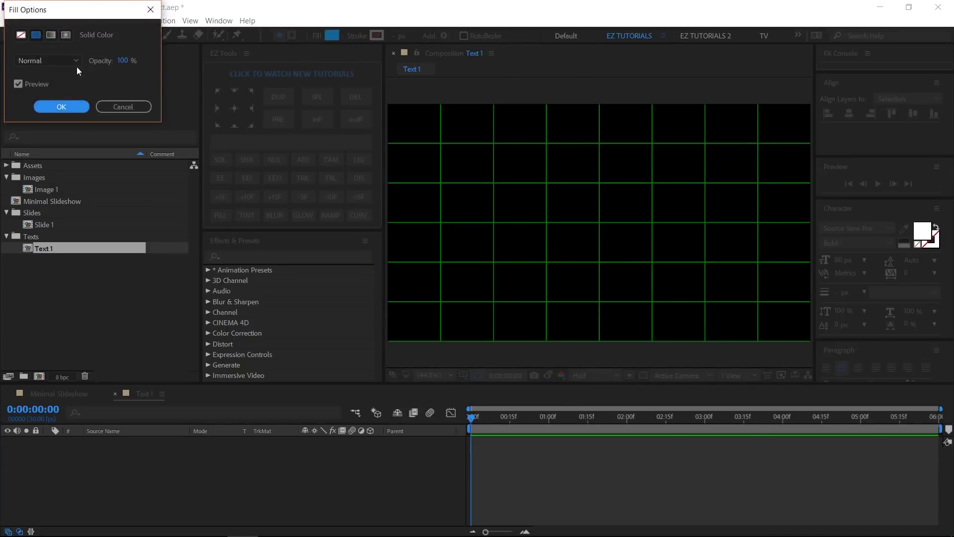
left_click(22, 35)
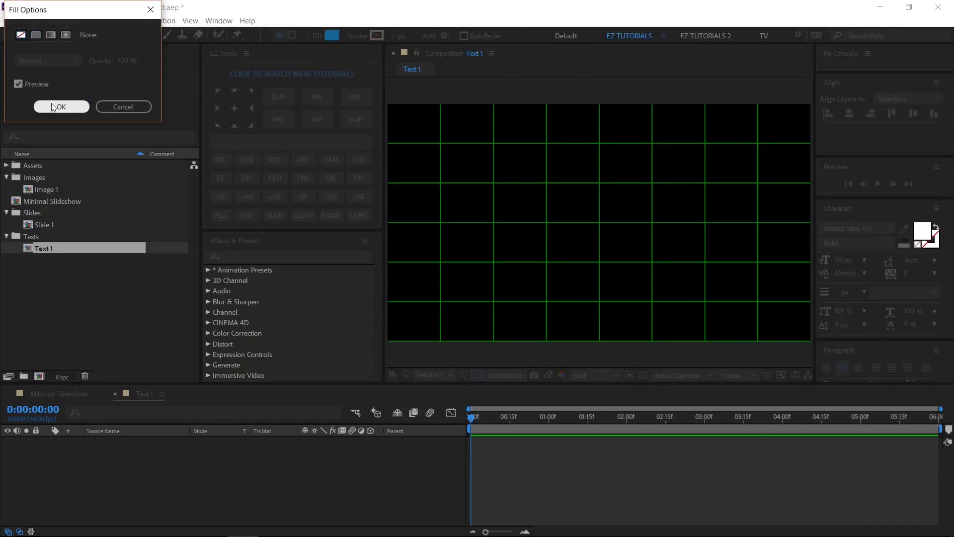
left_click(60, 106)
left_click(358, 36)
left_click(39, 37)
left_click(60, 105)
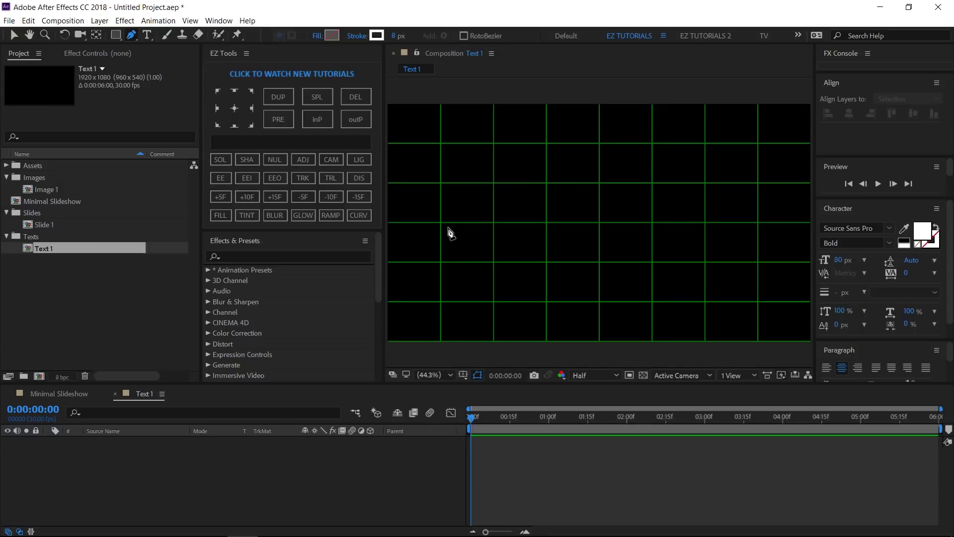
Step: Draw a straight line along the middle horizontal gridline from mid third column to mid sixth column, and hide the proportional grid
left_click(520, 223)
left_click(680, 222)
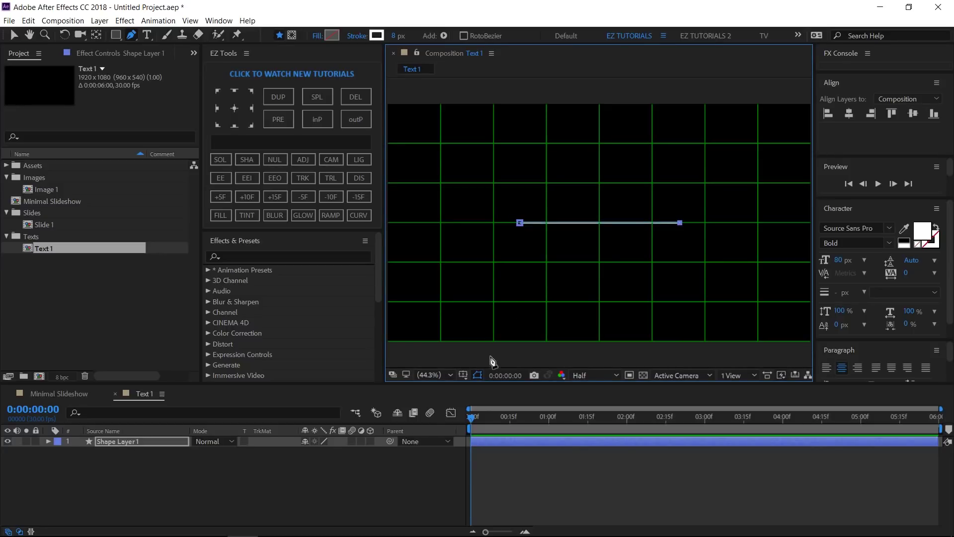
left_click(463, 376)
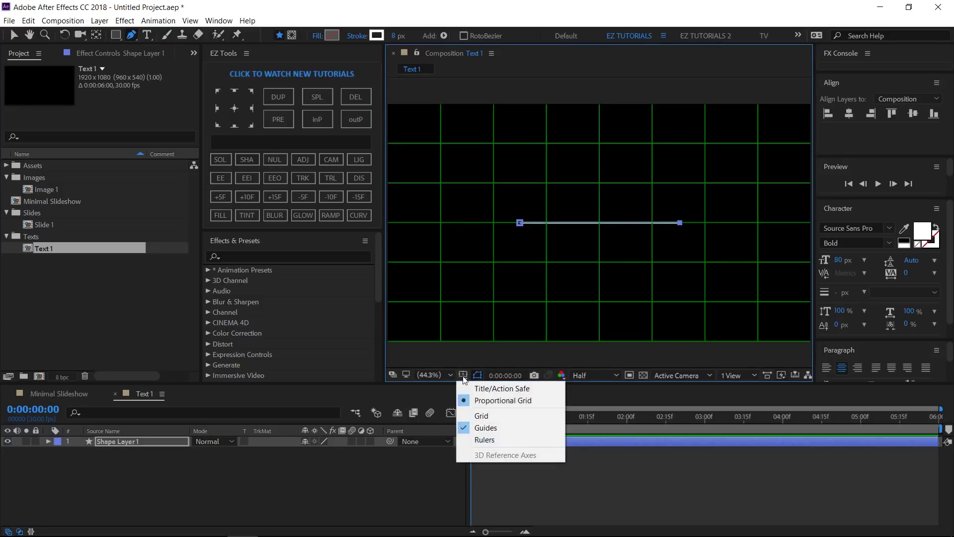
left_click(477, 402)
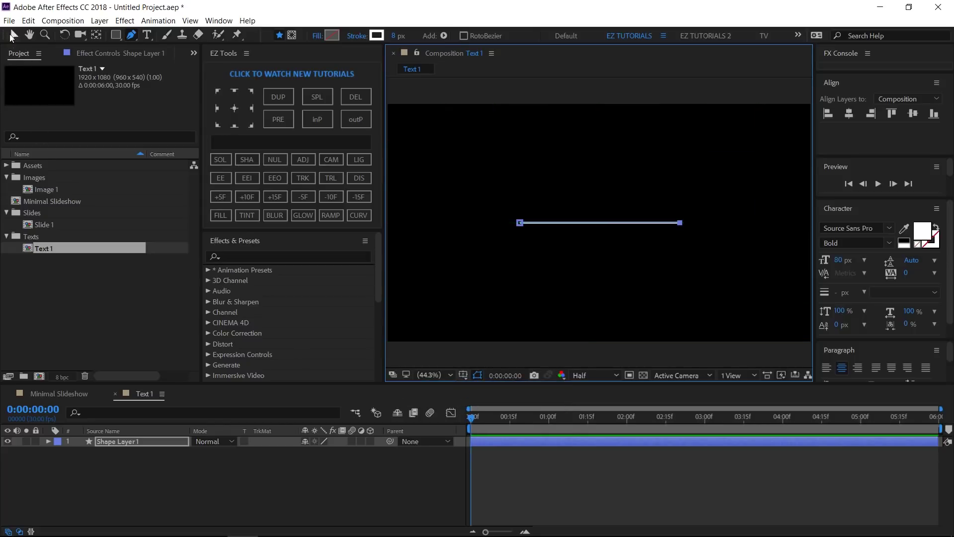
Step: Expand the line's shape layer and add Trim Paths to its contents
left_click(13, 36)
left_click(48, 442)
left_click(381, 454)
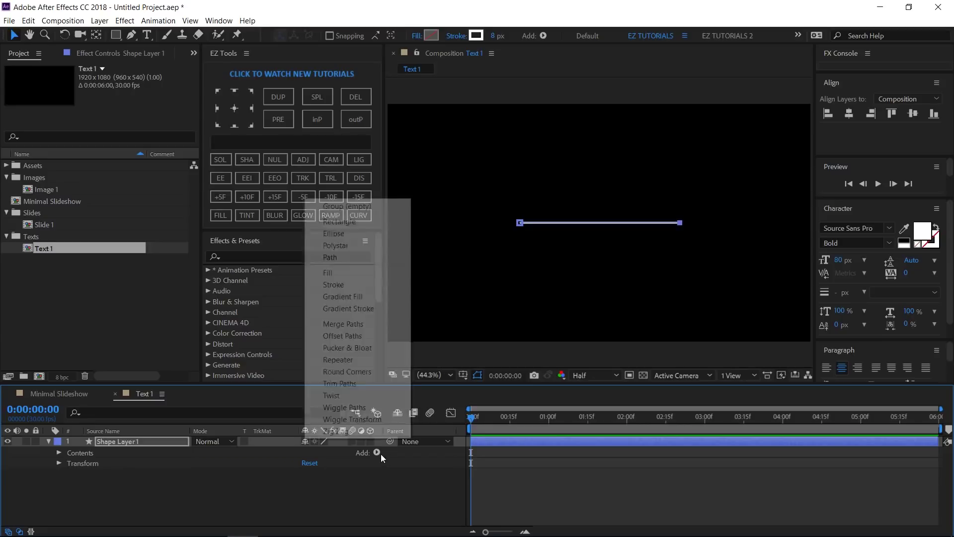
left_click(351, 385)
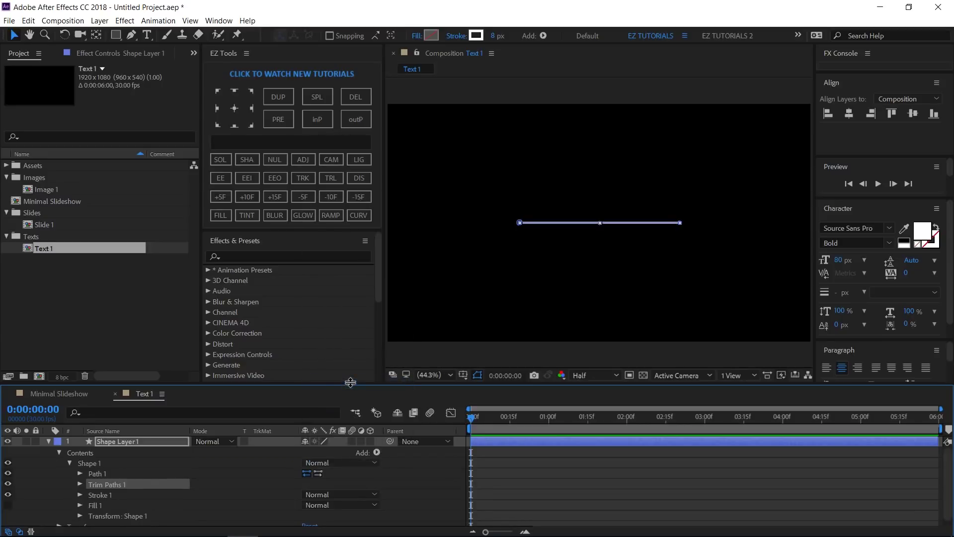
Step: Keyframe the Trim Paths End of the line from 0% at the composition start to 100% at 2 seconds
left_click(79, 484)
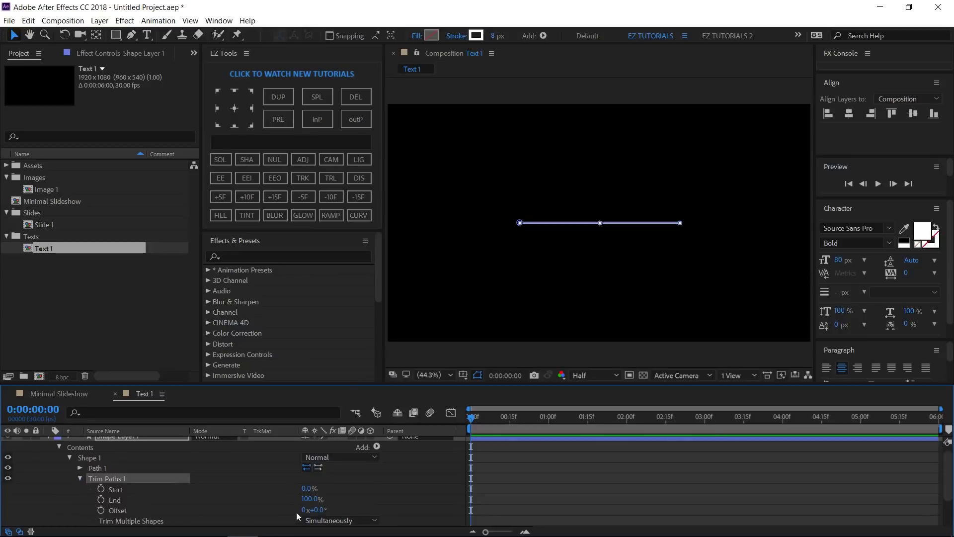
left_click(312, 499)
type("0")
key("Return")
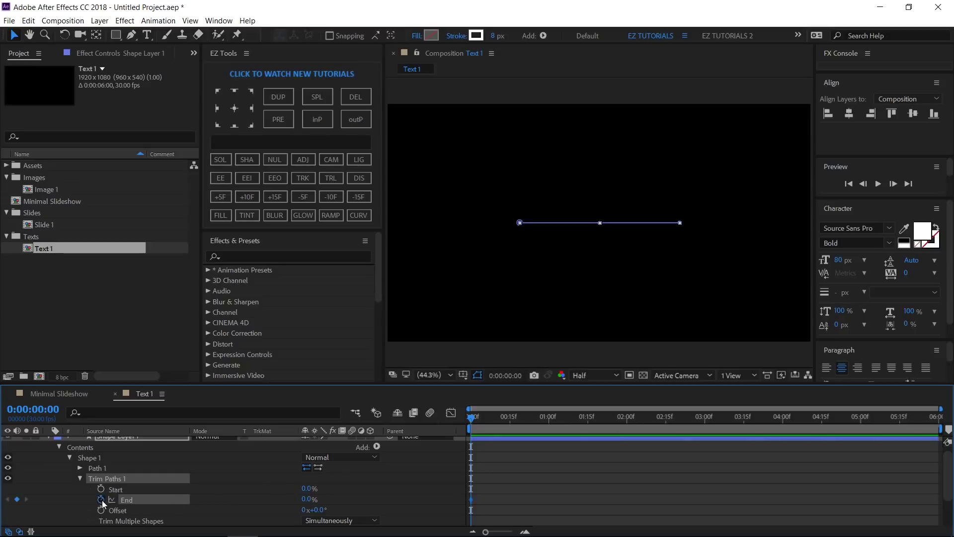
left_click(625, 424)
left_click_drag(309, 499, 427, 500)
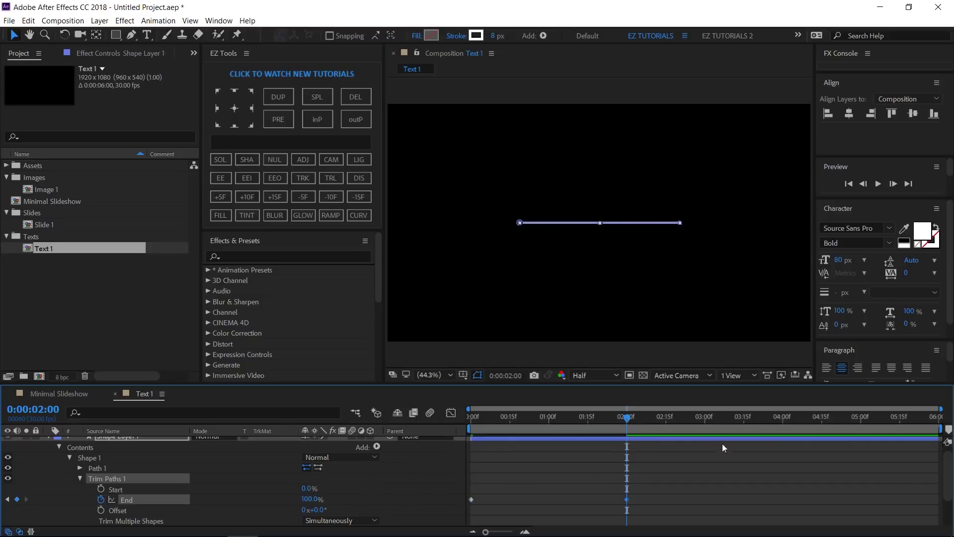
Step: Keyframe the Trim Paths Start from 0% at 4 seconds to 100% at 0:00:05:29
left_click(782, 422)
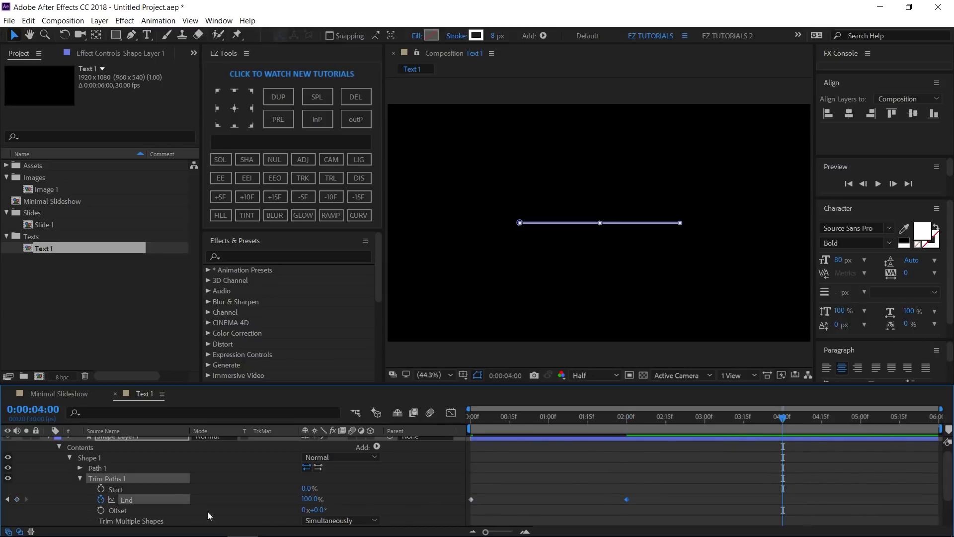
left_click(101, 489)
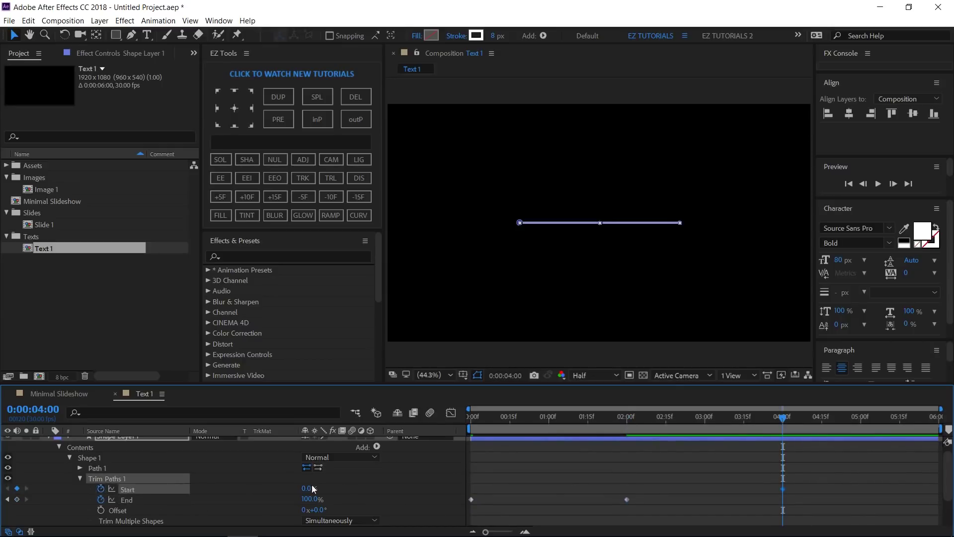
left_click_drag(904, 420, 938, 419)
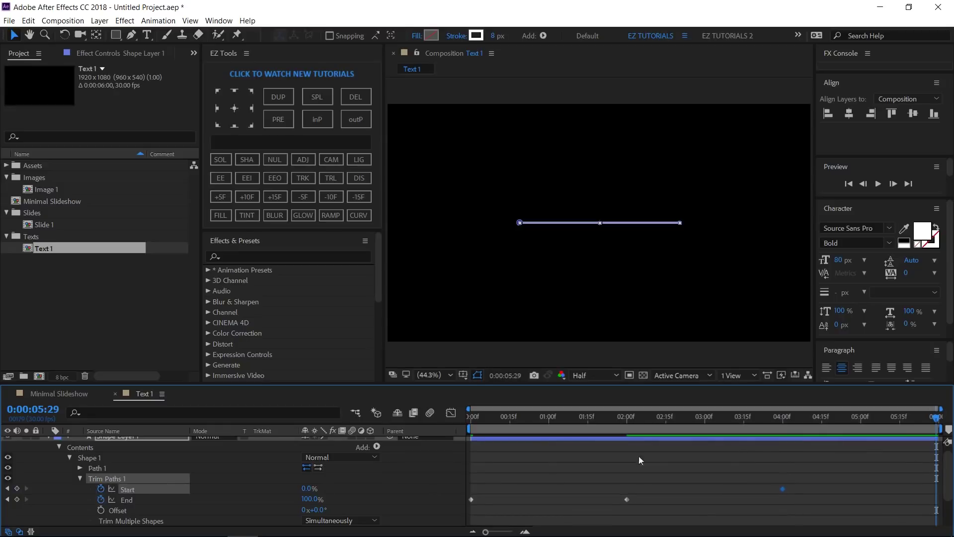
left_click_drag(309, 489, 468, 492)
Step: Apply Easy Ease to the End keyframe at 2 seconds and the Start keyframe at 4 seconds, and collapse the shape layer
left_click_drag(793, 478, 602, 520)
left_click(221, 179)
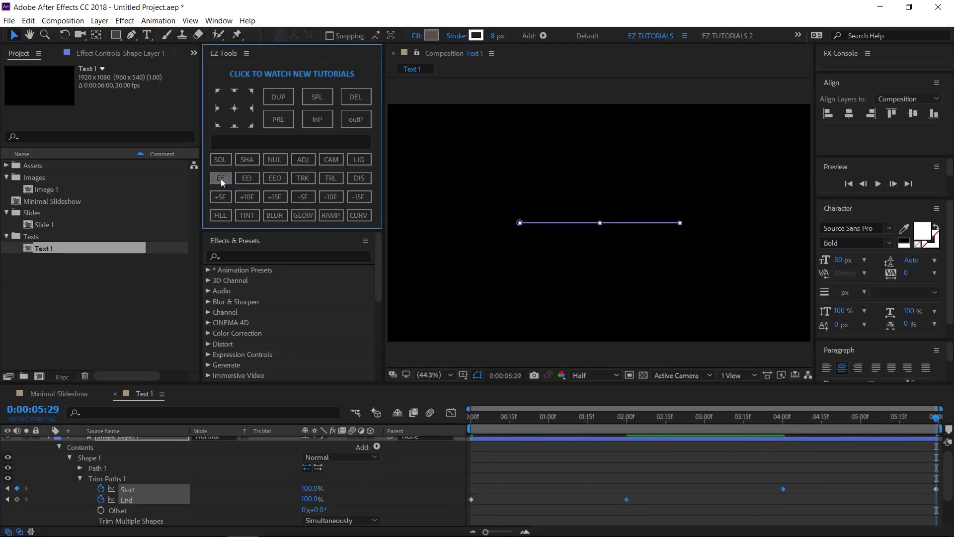
scroll(55, 472, "up", 1)
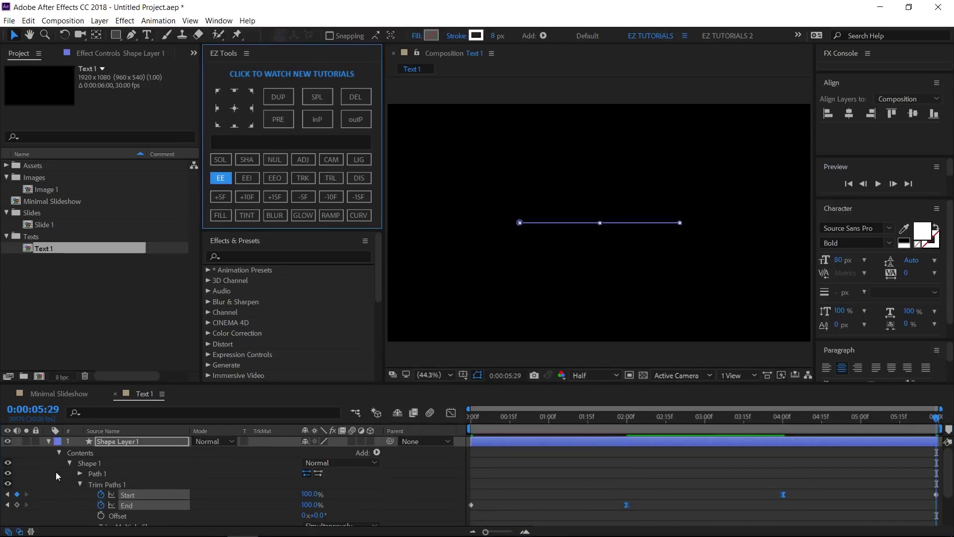
left_click(49, 441)
left_click(241, 471)
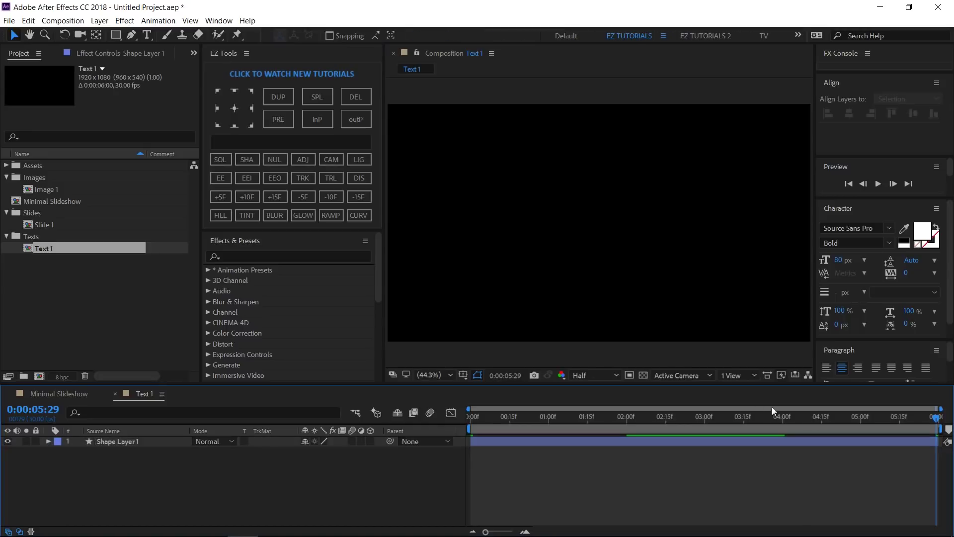
Step: At 0:00:02:25, add a text layer reading "minimal" above the line
left_click(691, 416)
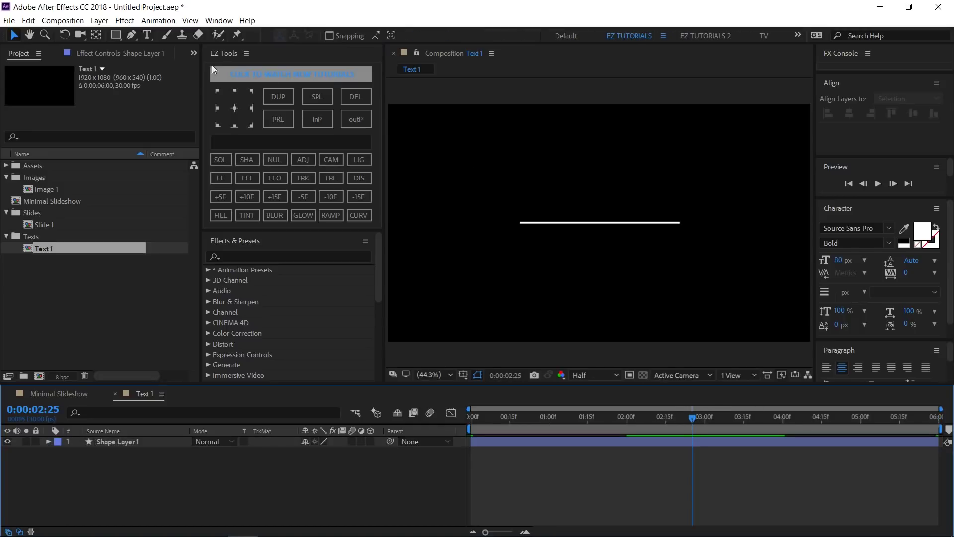
left_click(147, 36)
left_click(539, 191)
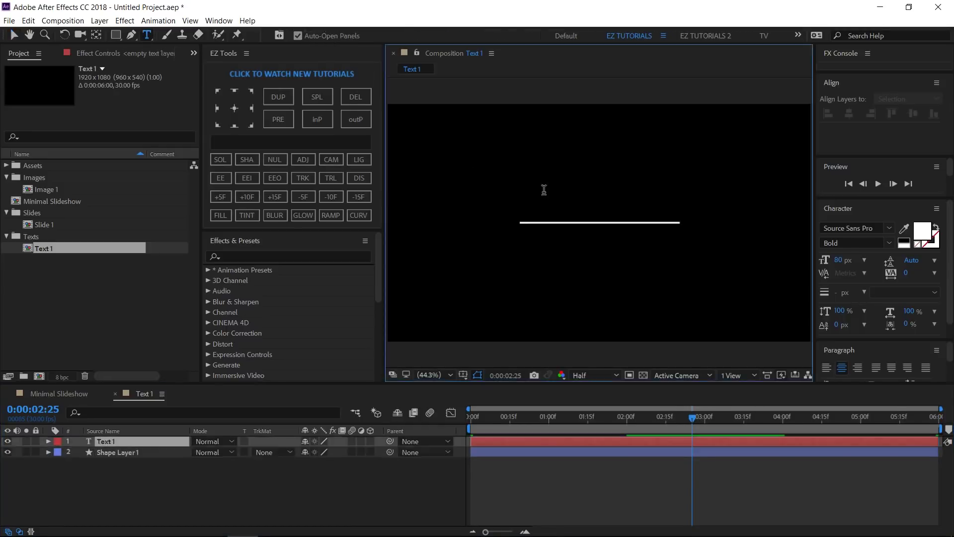
type("minimal")
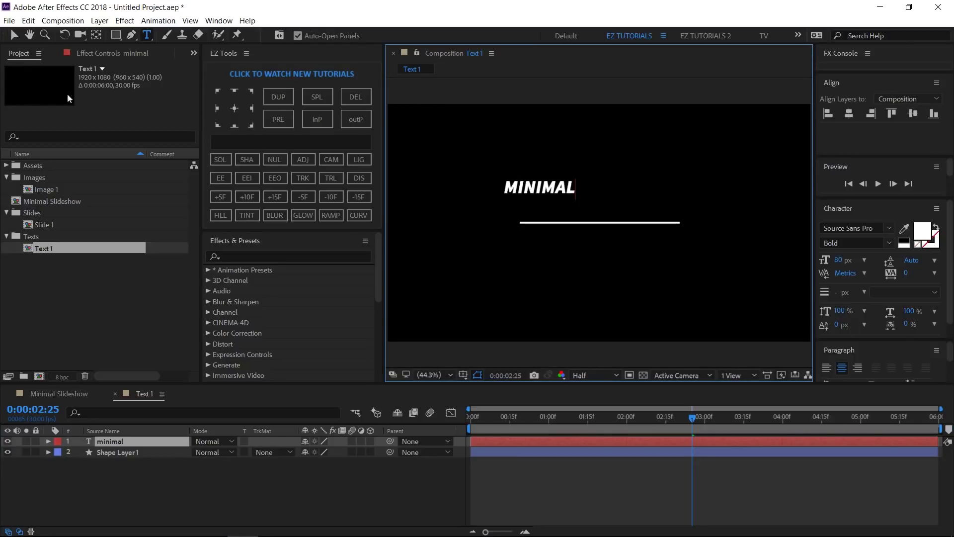
Step: Move the text down so it sits just on top of the line and centre it horizontally in the composition
left_click(14, 34)
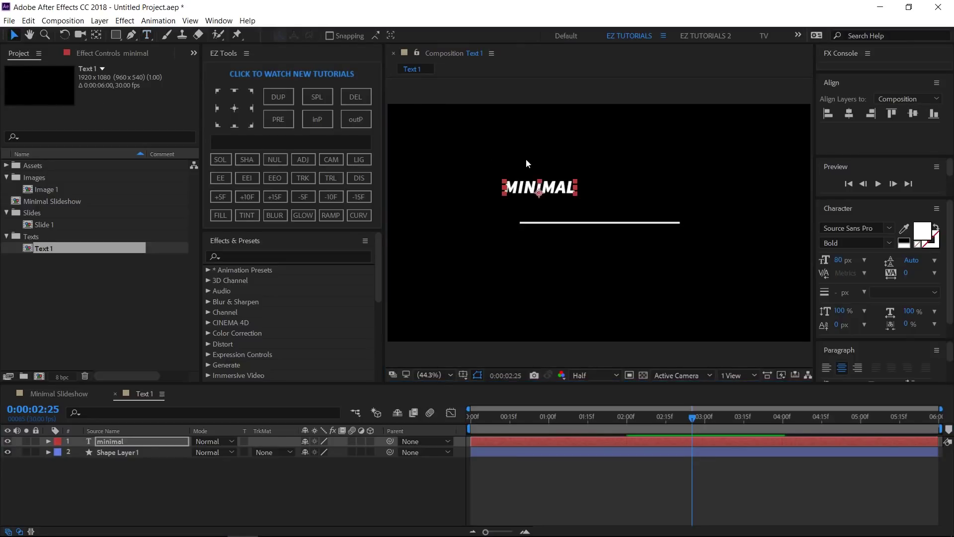
left_click_drag(549, 188, 610, 213)
left_click(850, 114)
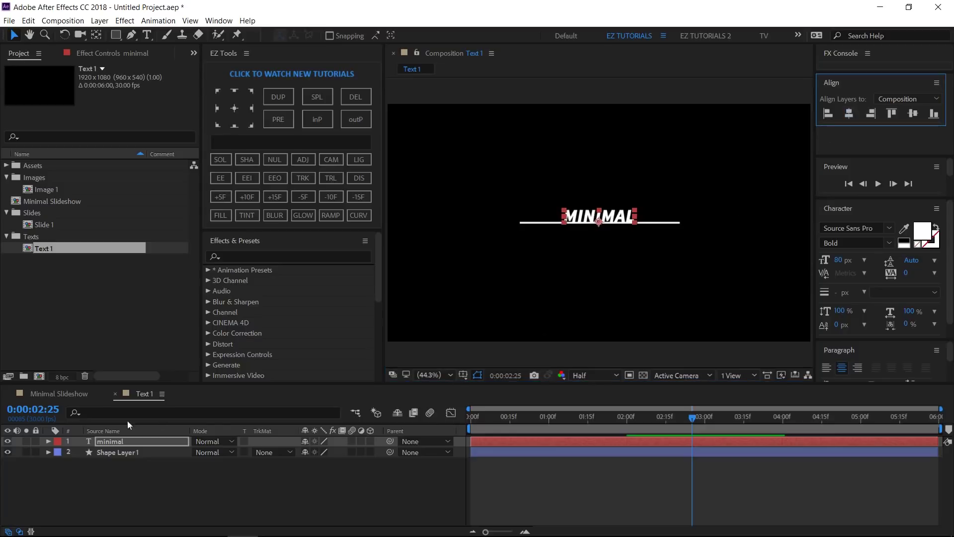
Step: Add an Opacity animator to the minimal text layer and set its opacity to 0%
left_click(48, 441)
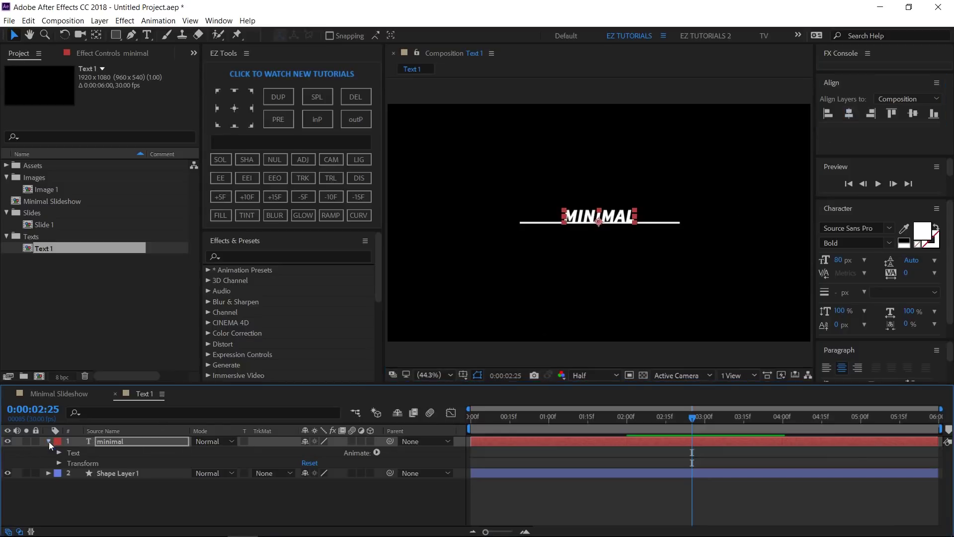
left_click(377, 453)
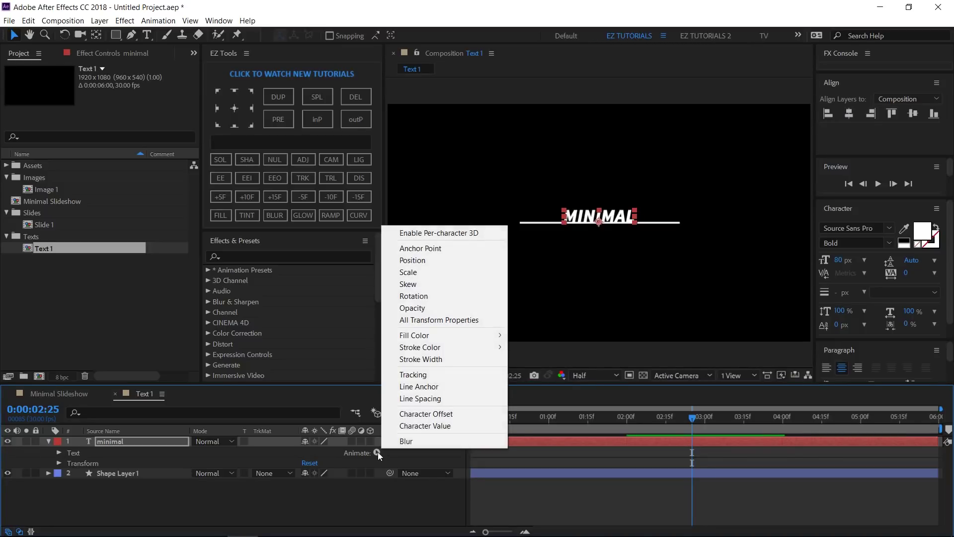
left_click(443, 307)
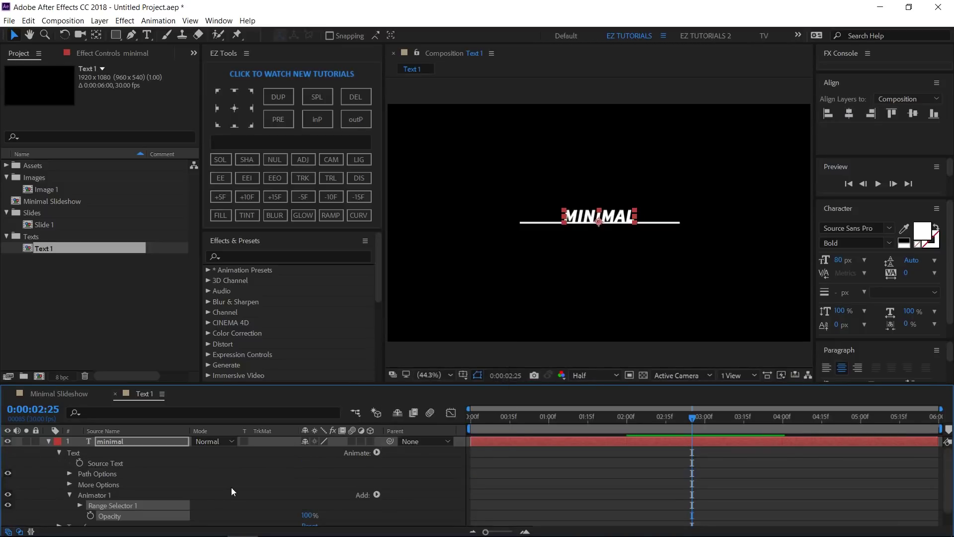
scroll(229, 492, "down", 1)
left_click(306, 499)
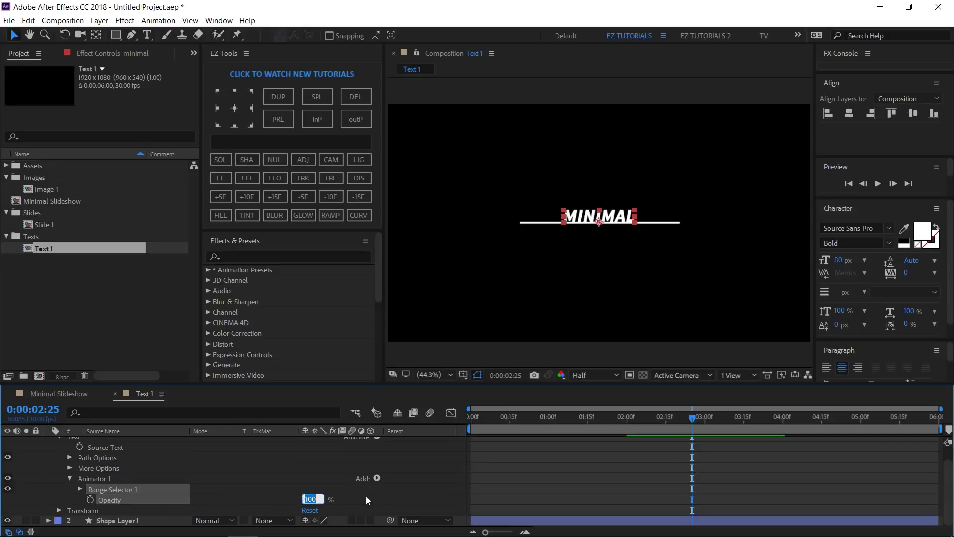
type("0")
key("Return")
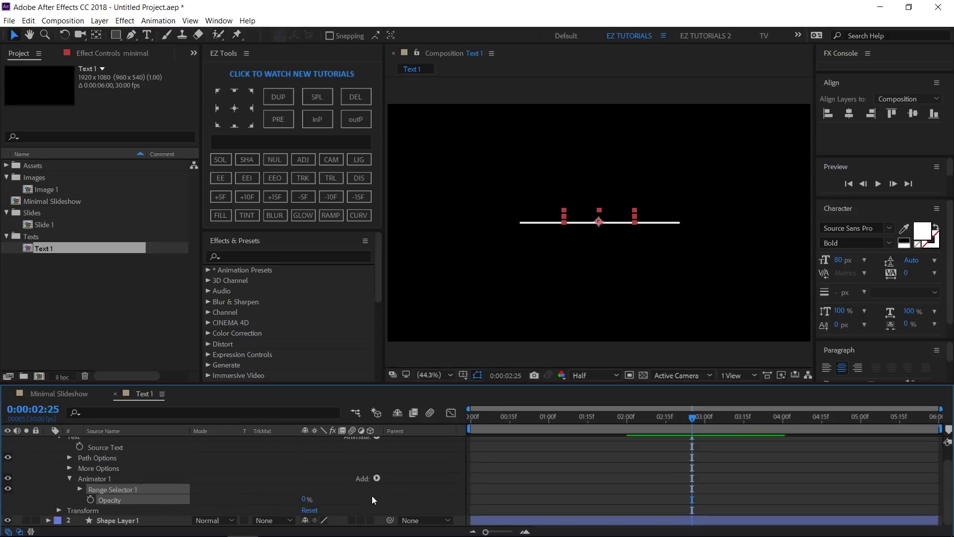
Step: Keyframe the Range Selector Start of Animator 1 from 0% at the composition start to 100% at 0:00:01:15
left_click(79, 490)
left_click_drag(481, 419, 460, 420)
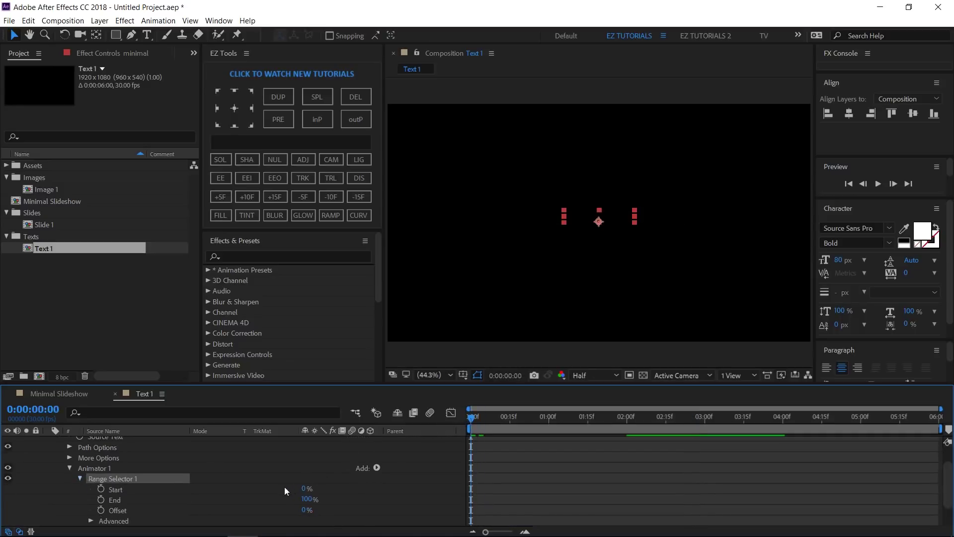
left_click(103, 488)
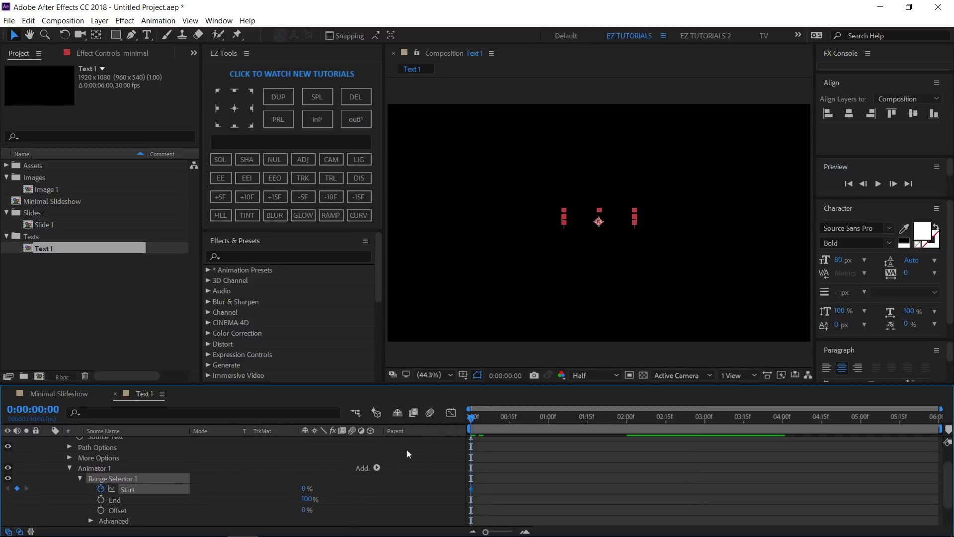
left_click(587, 423)
left_click_drag(302, 489, 392, 486)
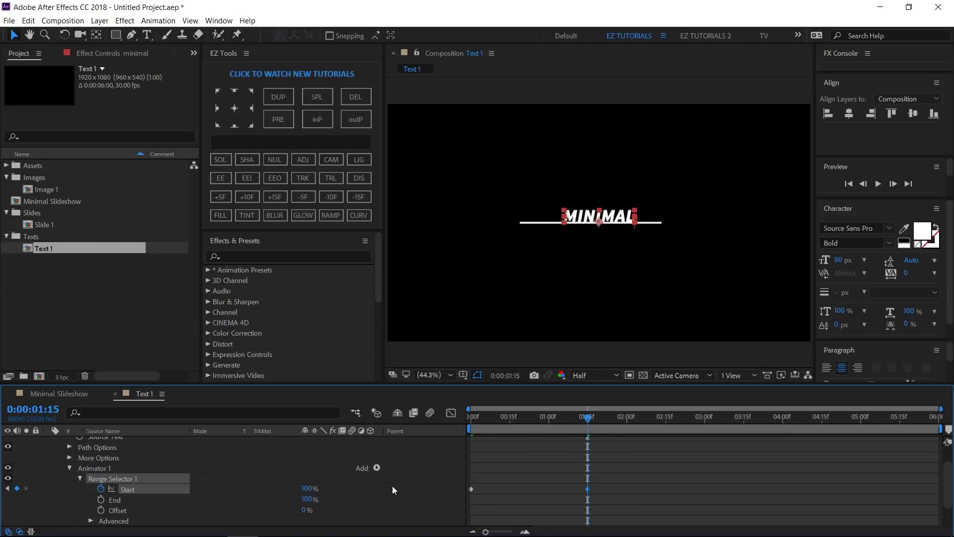
Step: Turn on Randomize Order in the advanced options of Animator 1's Range Selector and collapse the animator
scroll(190, 497, "down", 1)
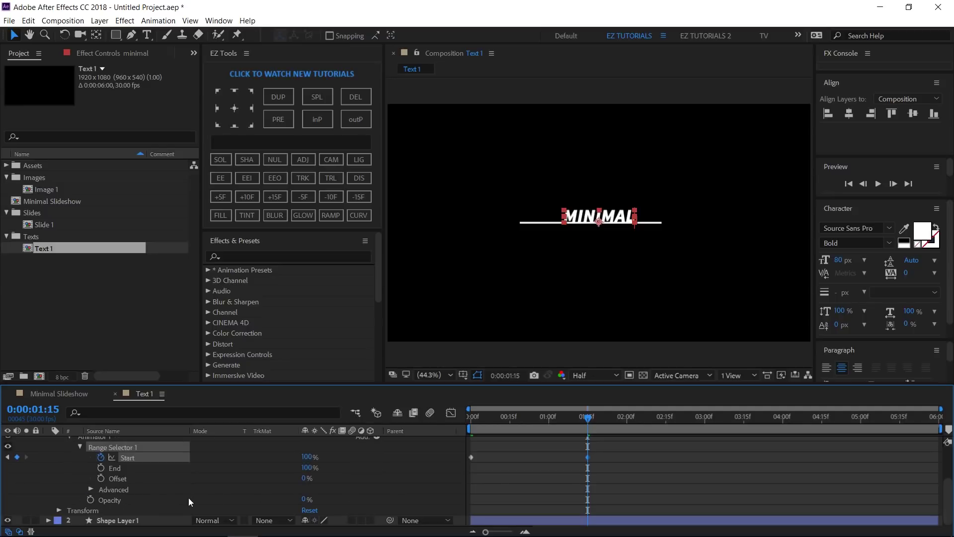
left_click(91, 489)
scroll(99, 488, "down", 2)
scroll(238, 485, "down", 1)
left_click(307, 506)
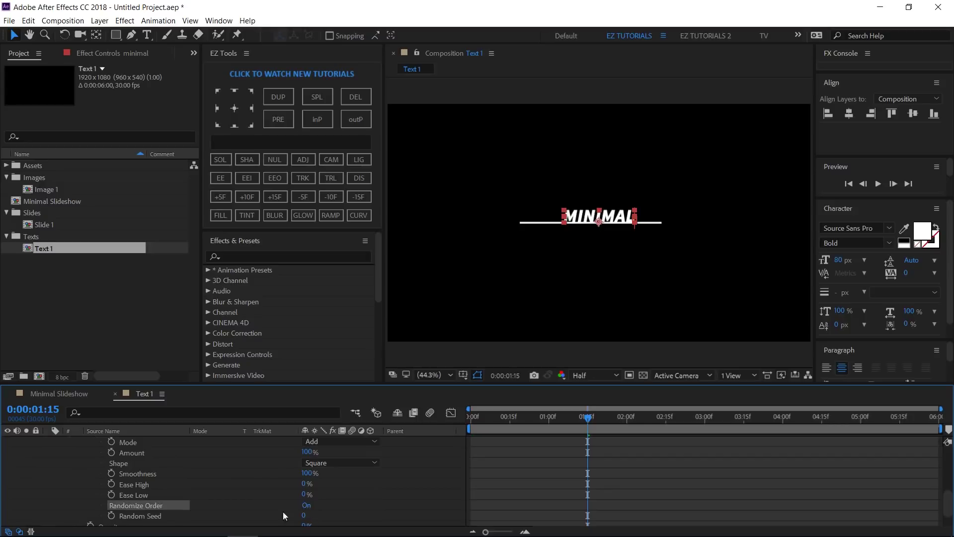
scroll(207, 498, "up", 3)
scroll(79, 489, "up", 1)
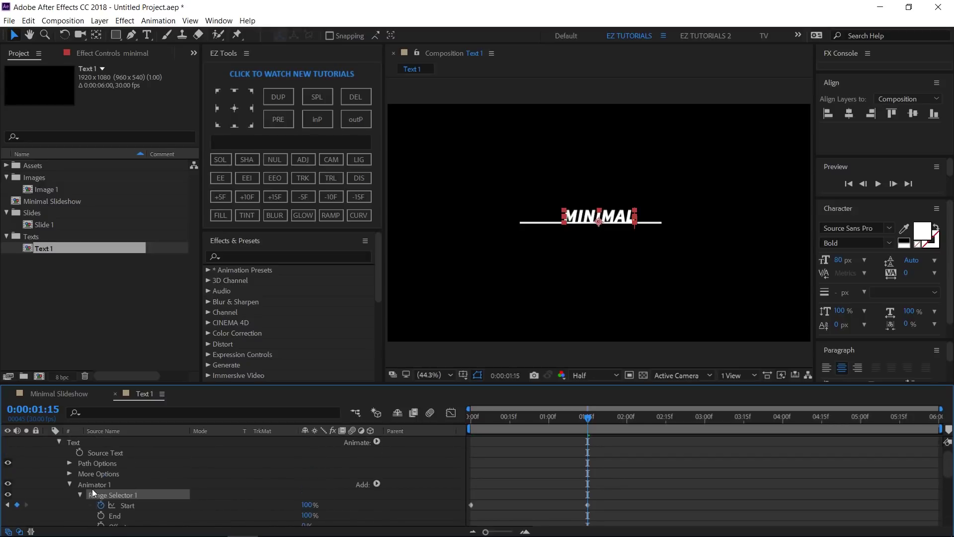
left_click(70, 484)
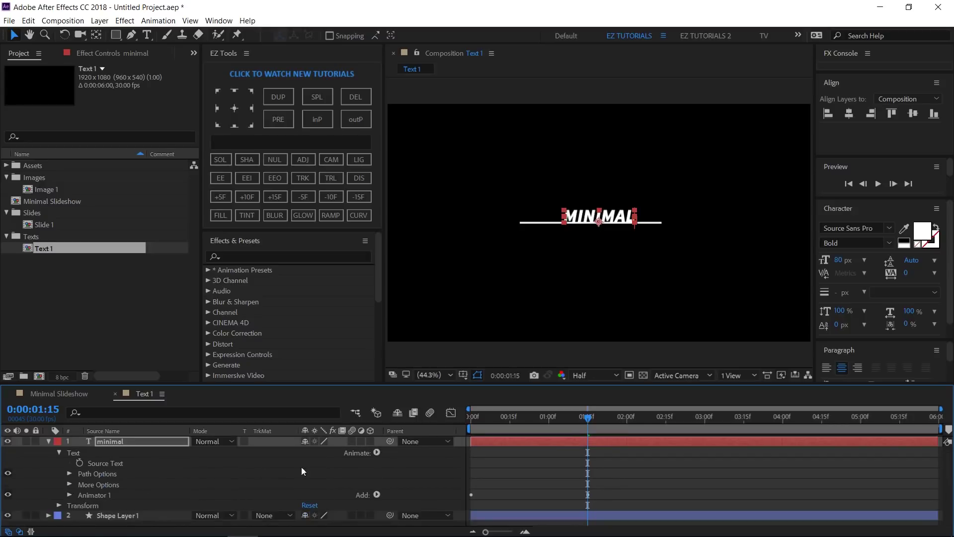
Step: Add a second Opacity animator to the minimal text layer and set its opacity to 0%
left_click(376, 453)
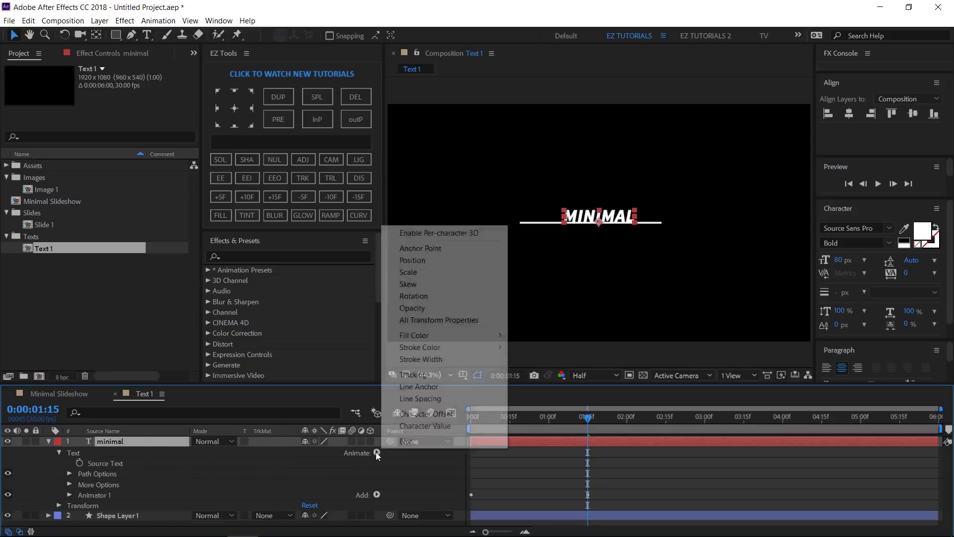
left_click(426, 307)
scroll(199, 489, "down", 2)
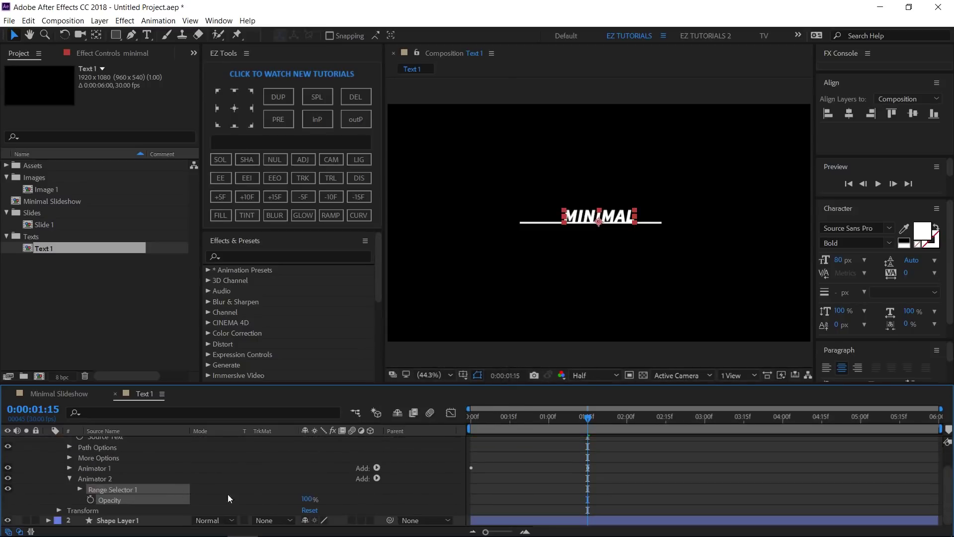
left_click(307, 499)
type("0")
Step: Set an Offset keyframe of -100% at 0:00:04:15 in the Range Selector of Animator 2
left_click(80, 490)
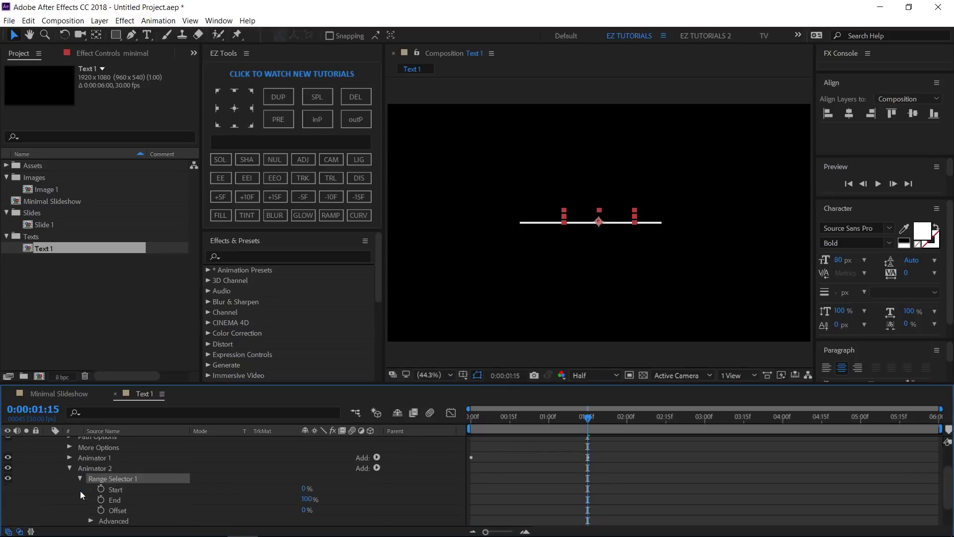
left_click(821, 422)
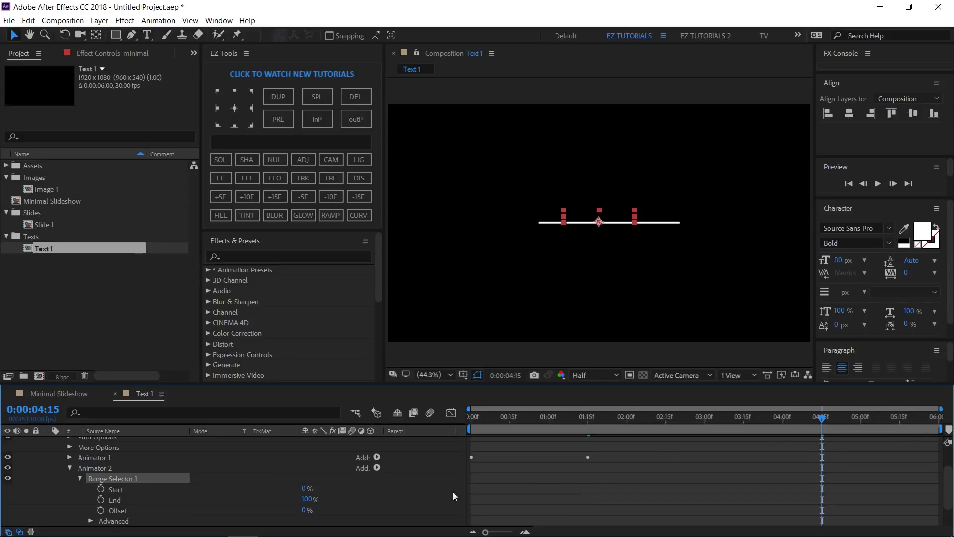
left_click(101, 510)
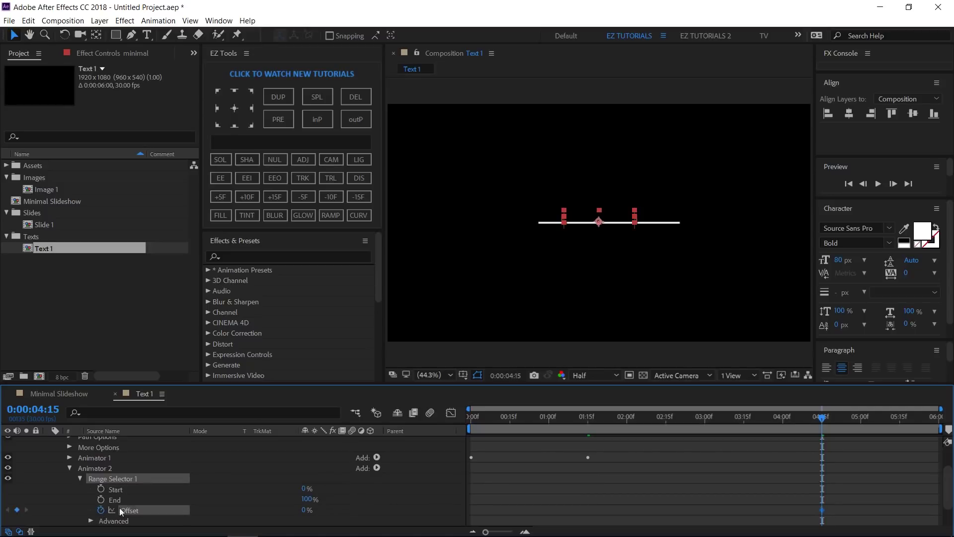
left_click(304, 510)
type("-100")
key("Return")
Step: Add a 0% Offset keyframe at 0:00:05:20 to Animator 2's Range Selector and collapse the text layer
left_click(34, 407)
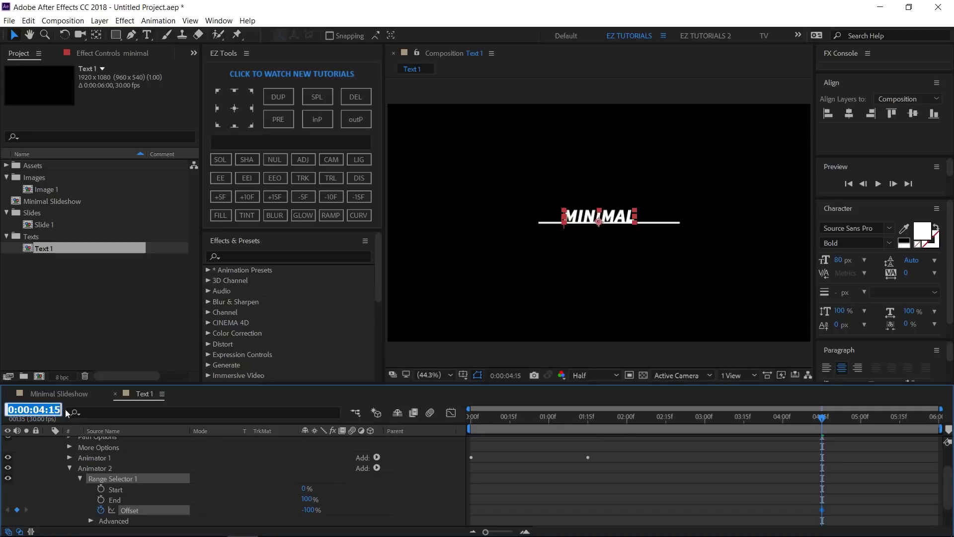
type("5.20")
key("Return")
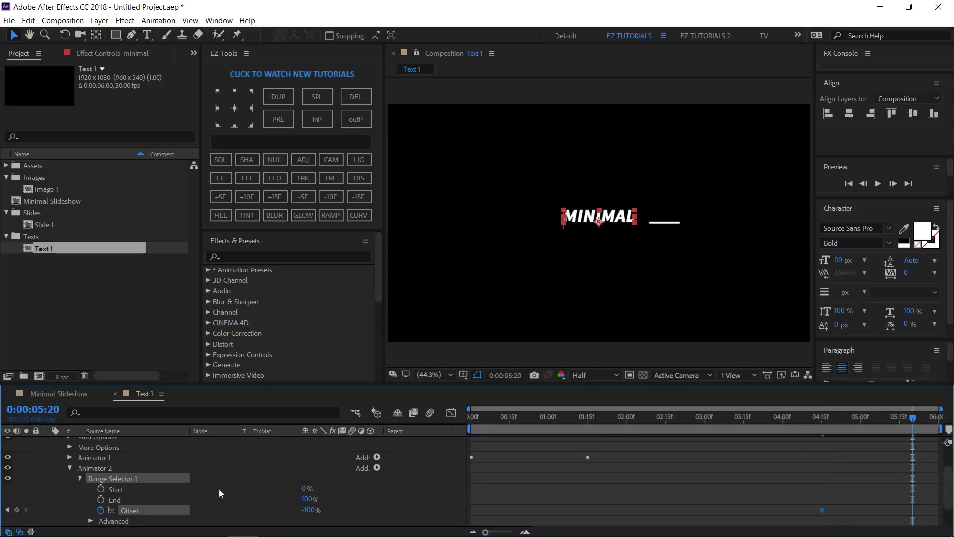
left_click(308, 510)
type("0")
key("Return")
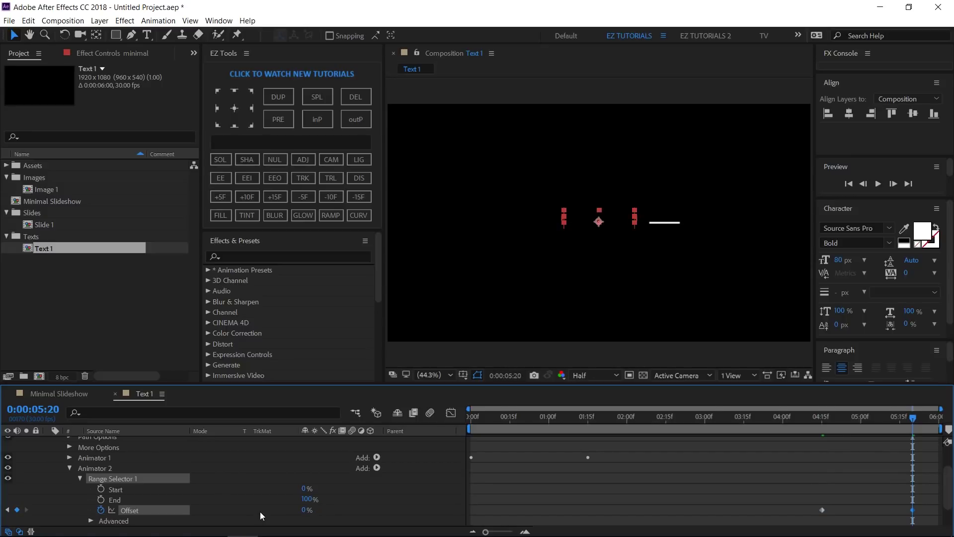
scroll(46, 473, "up", 2)
left_click(50, 441)
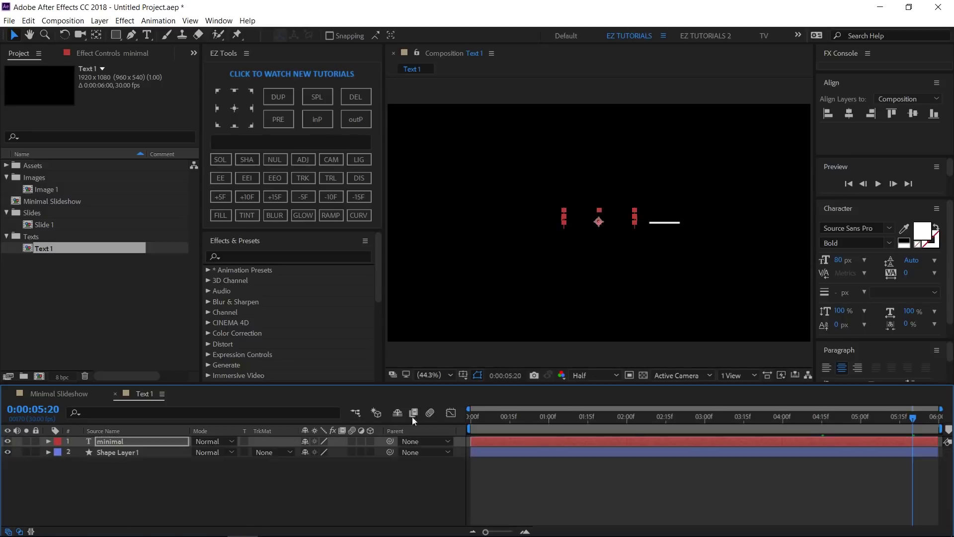
Step: Duplicate the minimal text layer at 0:00:02:17, move the copy below the original text and center it horizontally in the composition
left_click(673, 419)
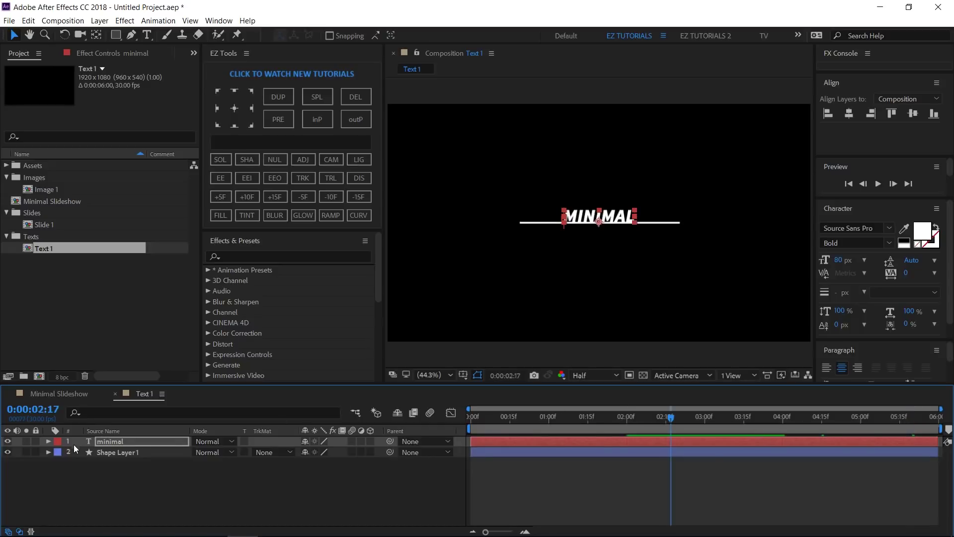
left_click(102, 441)
left_click(284, 94)
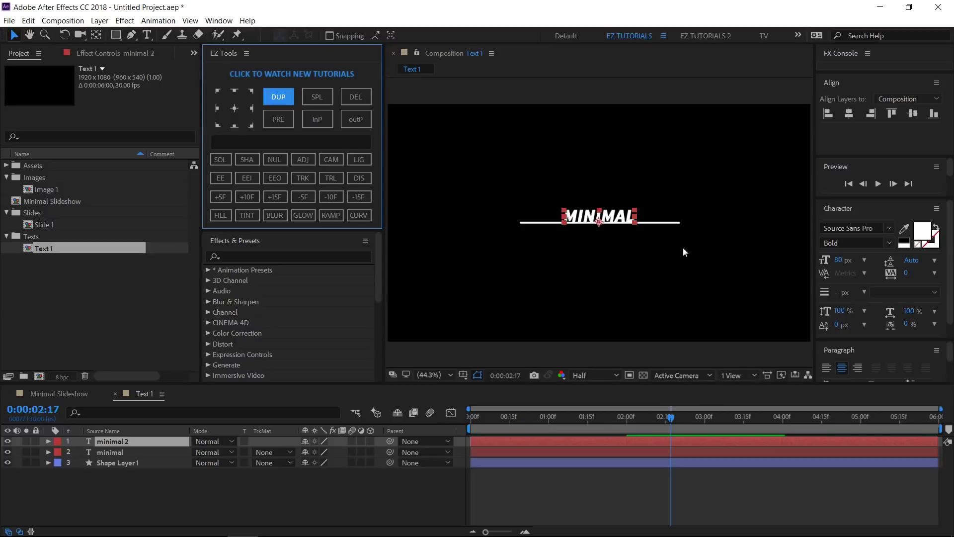
left_click_drag(610, 219, 605, 229)
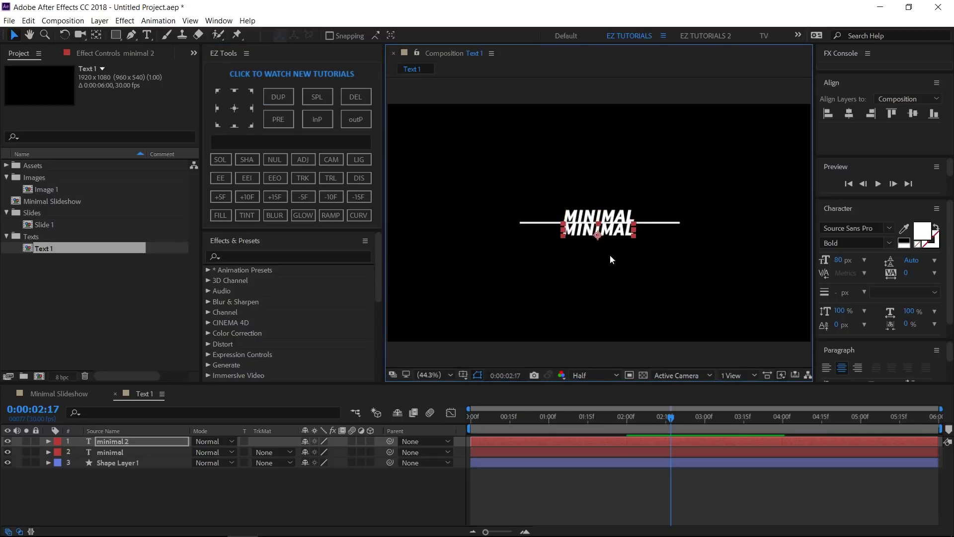
left_click(849, 113)
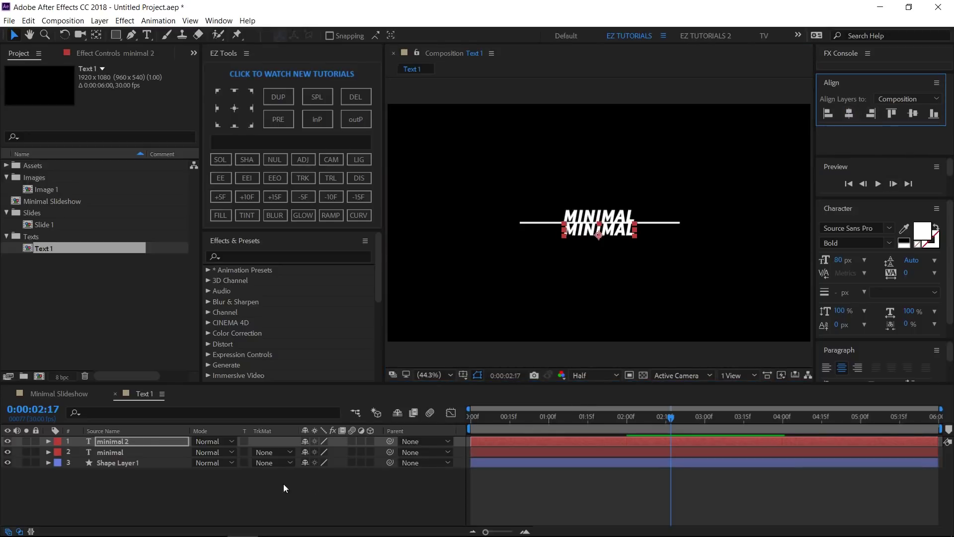
Step: Change the duplicated text layer's wording to "slideshow" and close the Text 1 composition
double_click(118, 441)
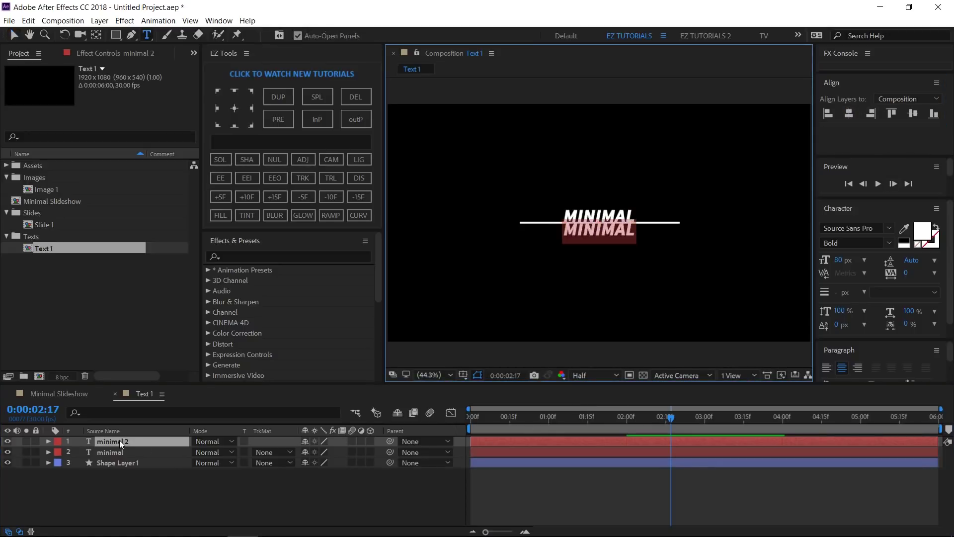
type("slides")
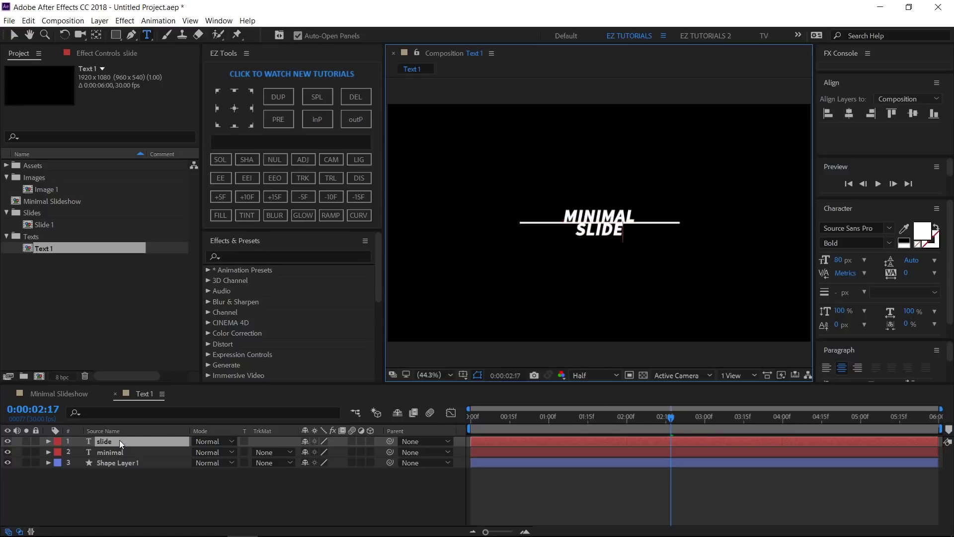
type("how")
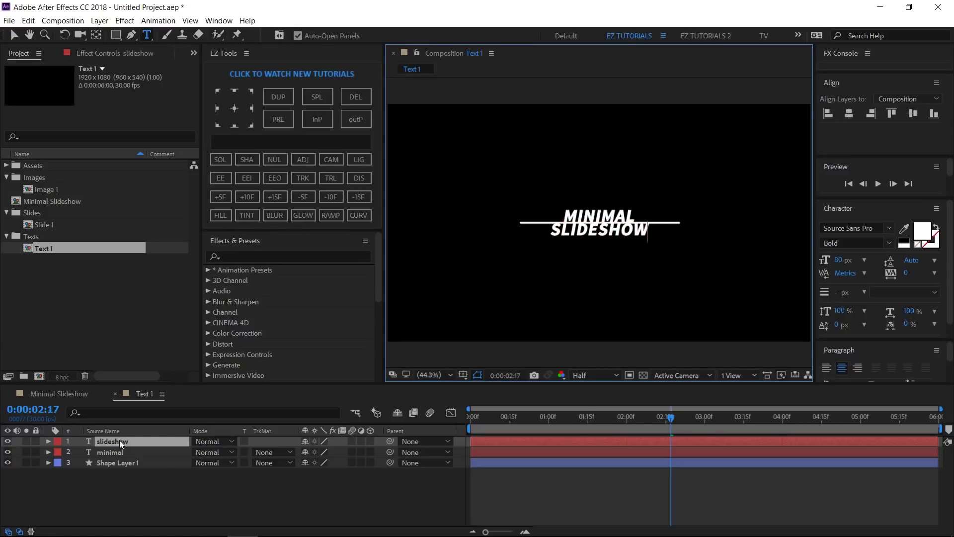
left_click(115, 393)
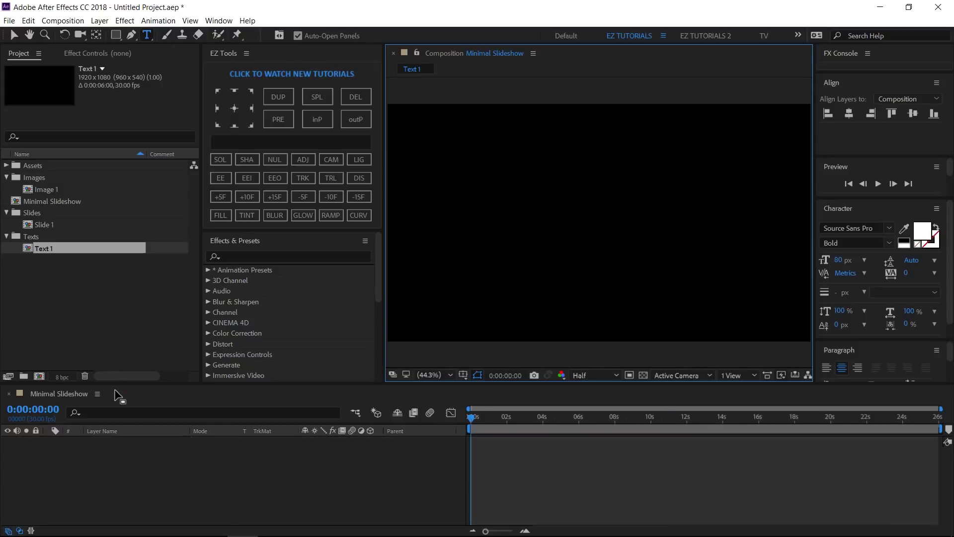
Step: Duplicate the Slide 1 composition five times to make Slide 2 through Slide 6
left_click(39, 224)
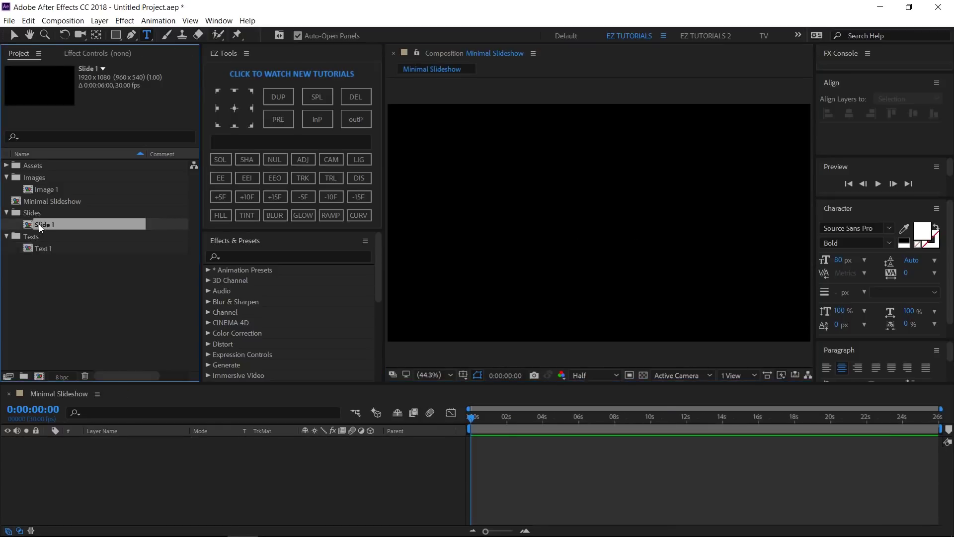
key("ctrl+d")
key("ctrl+d")
key("ctrl+d")
key("ctrl+d")
key("ctrl+d")
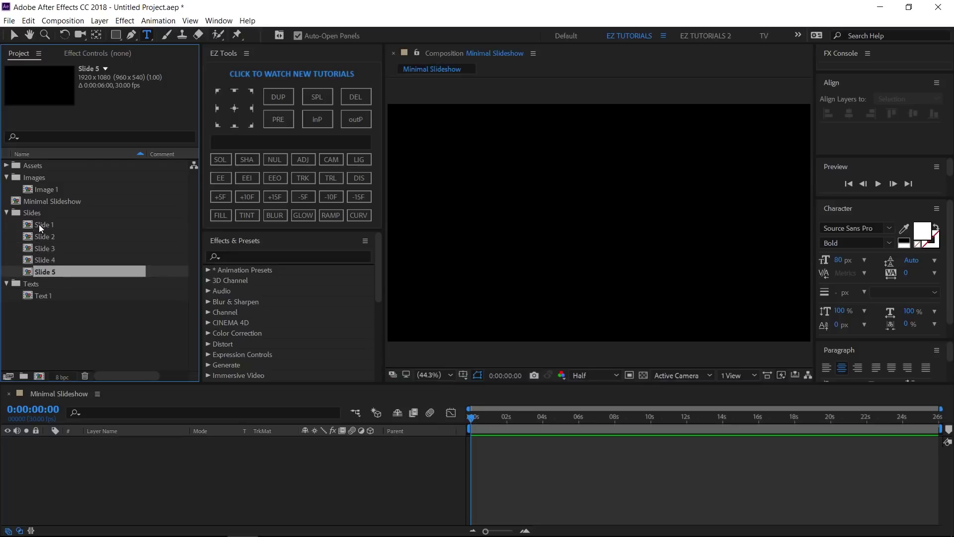
Step: Duplicate the Image 1 composition five times to make Image 2 through Image 6
left_click(40, 188)
key("ctrl+d")
key("ctrl+d")
key("ctrl+d")
key("ctrl+d")
key("ctrl+d")
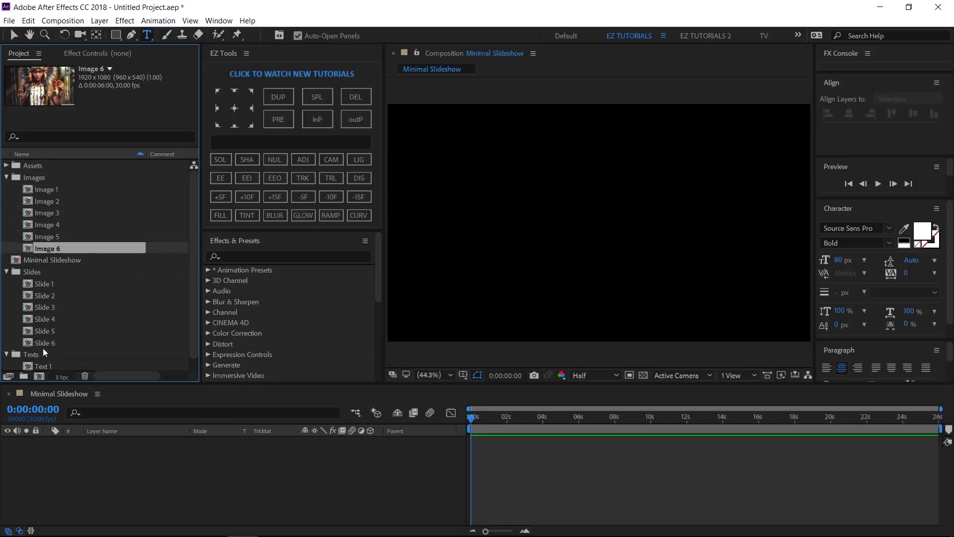
Step: Duplicate the Text 1 composition twice to make Text 2 and Text 3
left_click(35, 365)
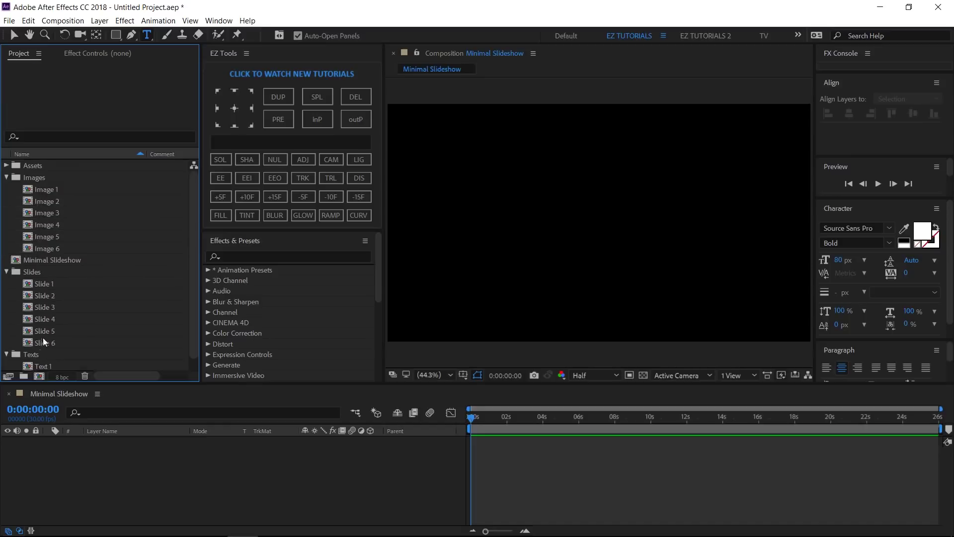
left_click(45, 367)
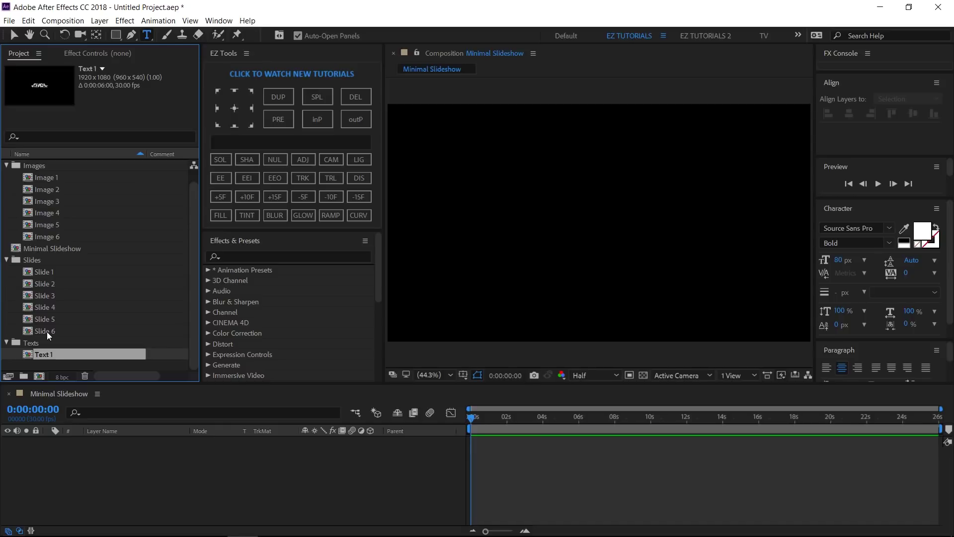
key("ctrl+d")
key("ctrl+d")
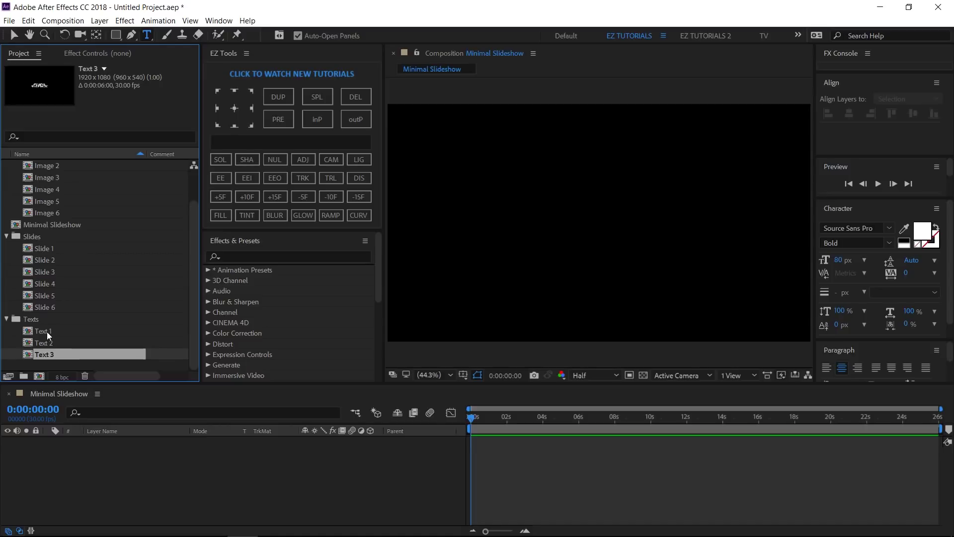
scroll(47, 332, "up", 1)
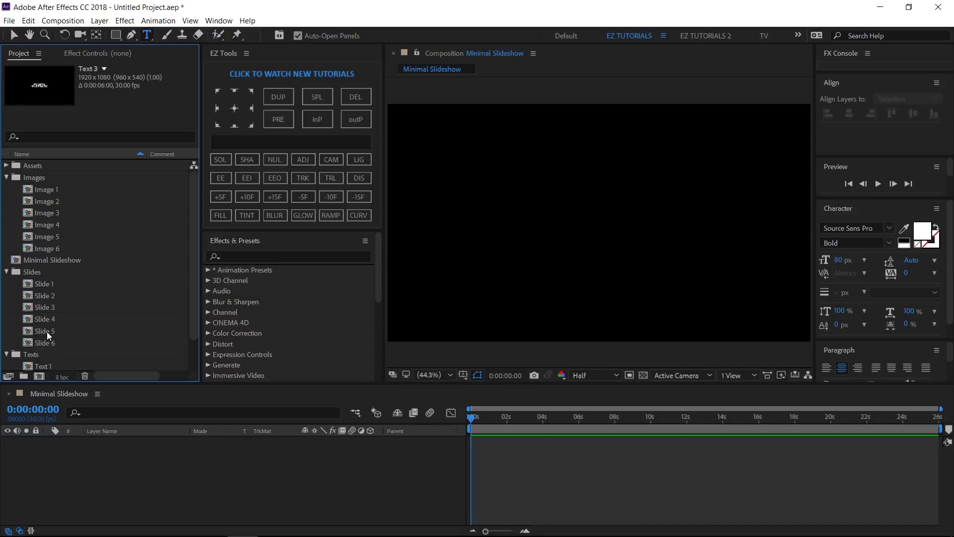
Step: Replace the image 1.jpg layer in the Image 2 composition with image 2.jpg from the Assets folder
left_click(48, 202)
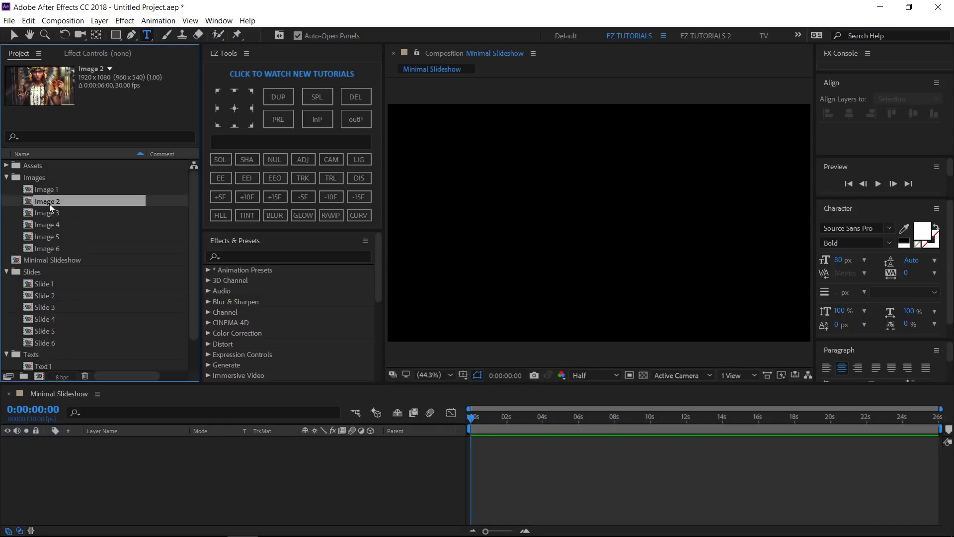
double_click(49, 204)
left_click(102, 440)
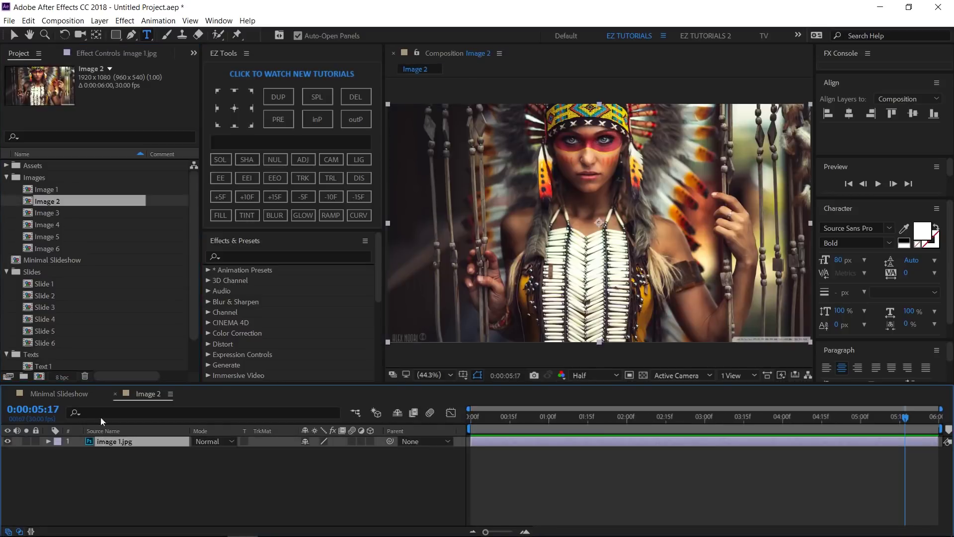
left_click(8, 166)
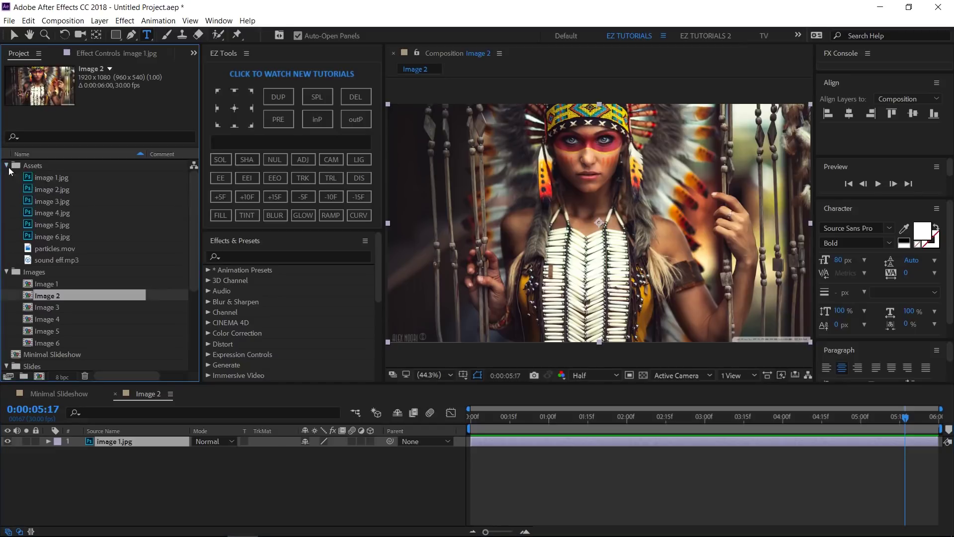
left_click_drag(46, 192, 114, 443)
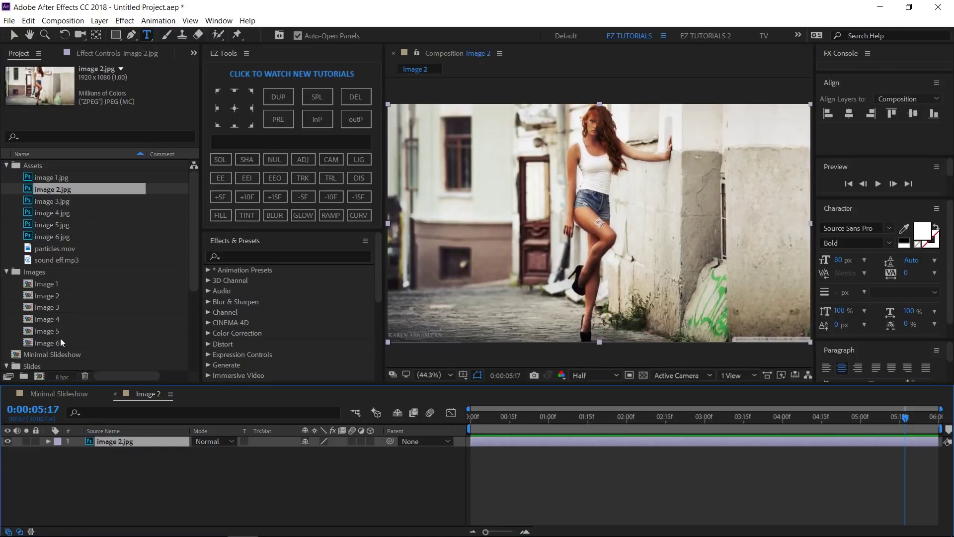
Step: Replace the picture layers in the Image 3 and Image 4 compositions with image 3.jpg and image 4.jpg respectively
double_click(52, 308)
left_click_drag(52, 201, 121, 444)
double_click(49, 319)
left_click(106, 441)
left_click_drag(52, 213, 112, 441)
Step: Replace the picture layers in the Image 5 and Image 6 compositions with image 5.jpg and image 6.jpg respectively
double_click(47, 331)
left_click_drag(52, 225, 112, 439)
double_click(52, 343)
left_click(104, 441)
left_click_drag(52, 237, 113, 441)
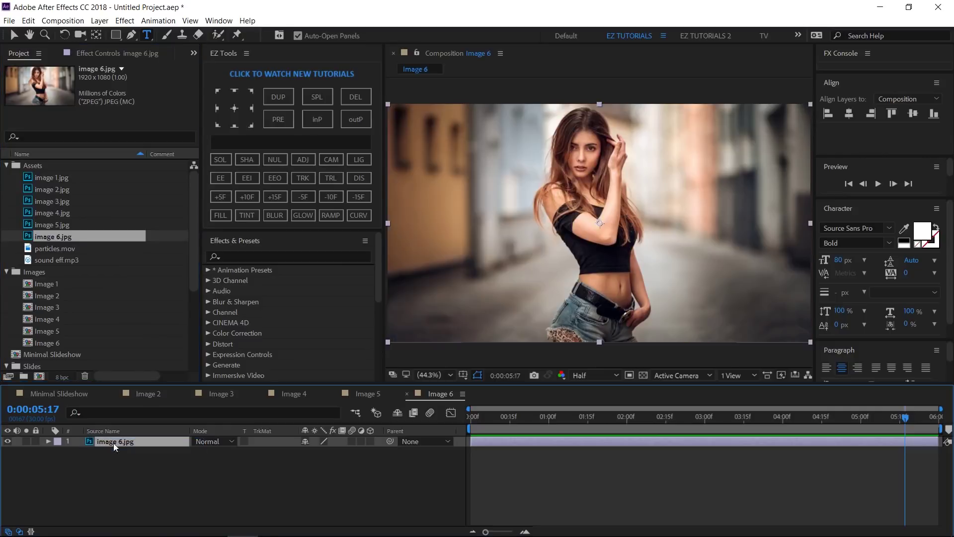
Step: Close the Image 2 through Image 6 compositions and collapse the Assets folder
left_click(114, 394)
left_click(114, 394)
left_click(114, 393)
left_click(114, 394)
left_click(114, 394)
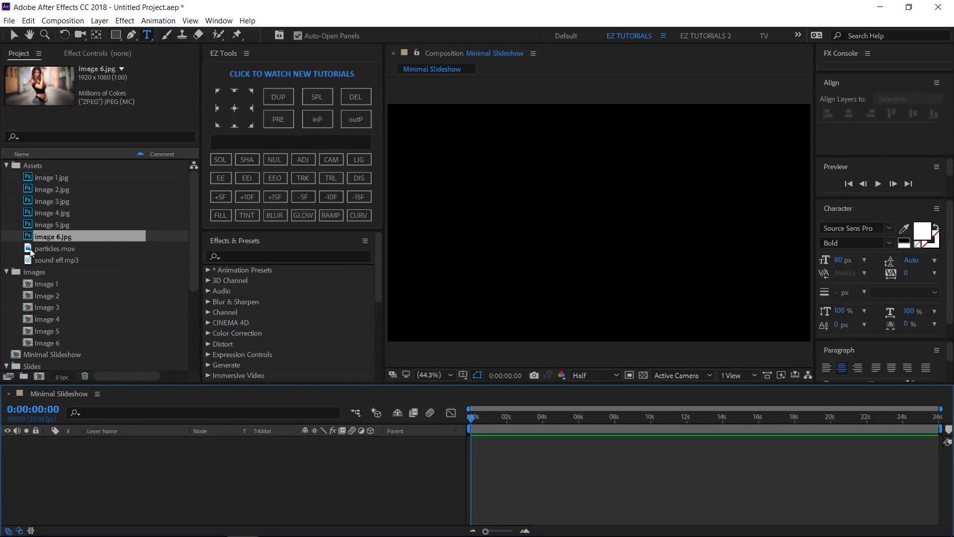
left_click(8, 162)
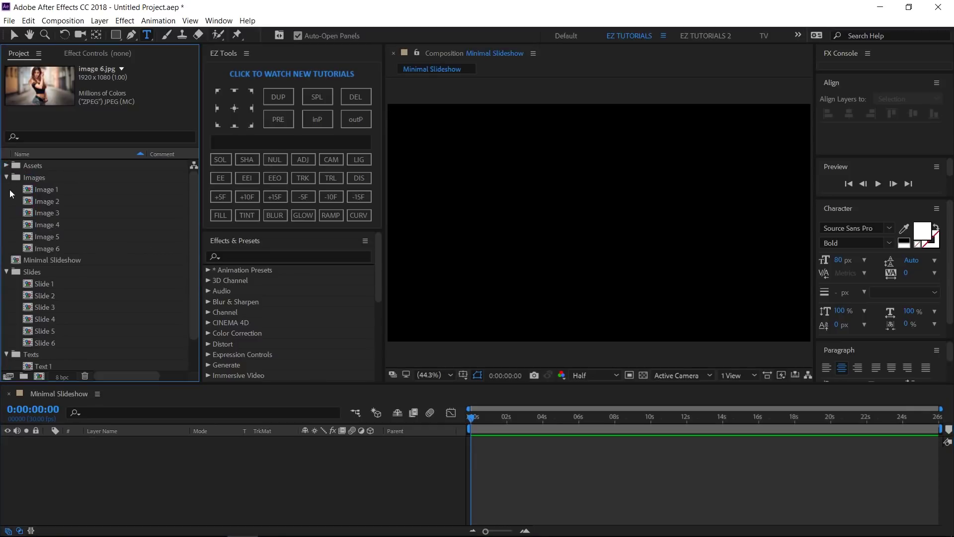
Step: Replace all three Image 1 layers in the Slide 2 composition with Image 2
double_click(46, 297)
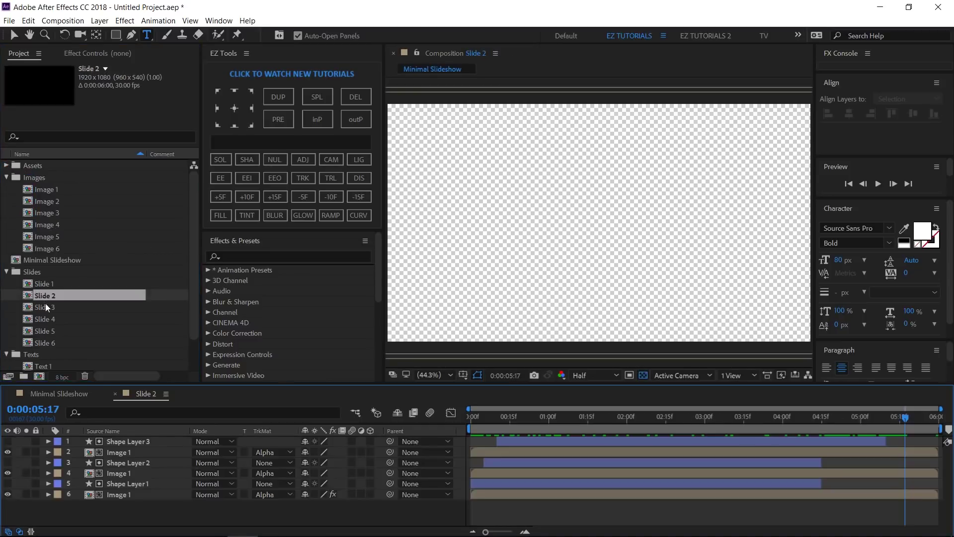
left_click(114, 498)
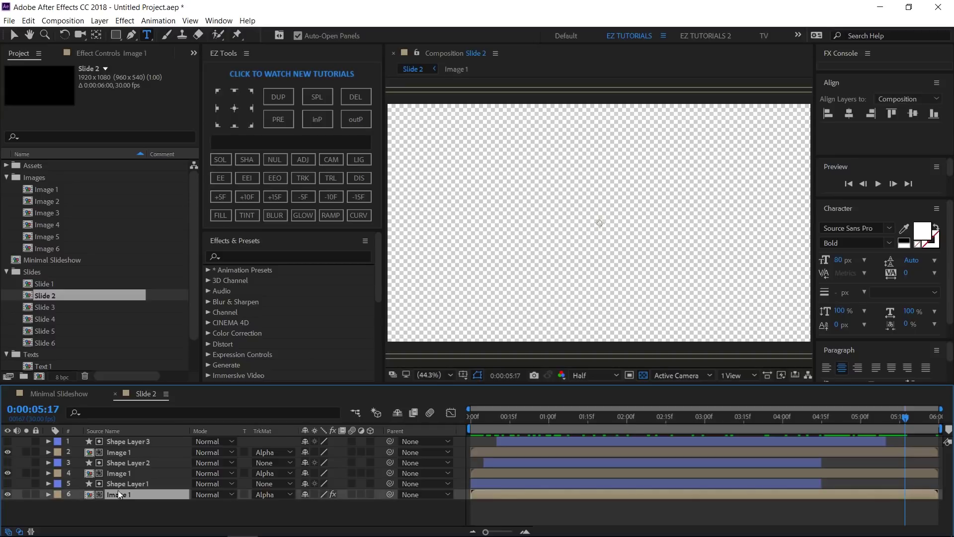
left_click(118, 473, "ctrl")
left_click(118, 452, "ctrl")
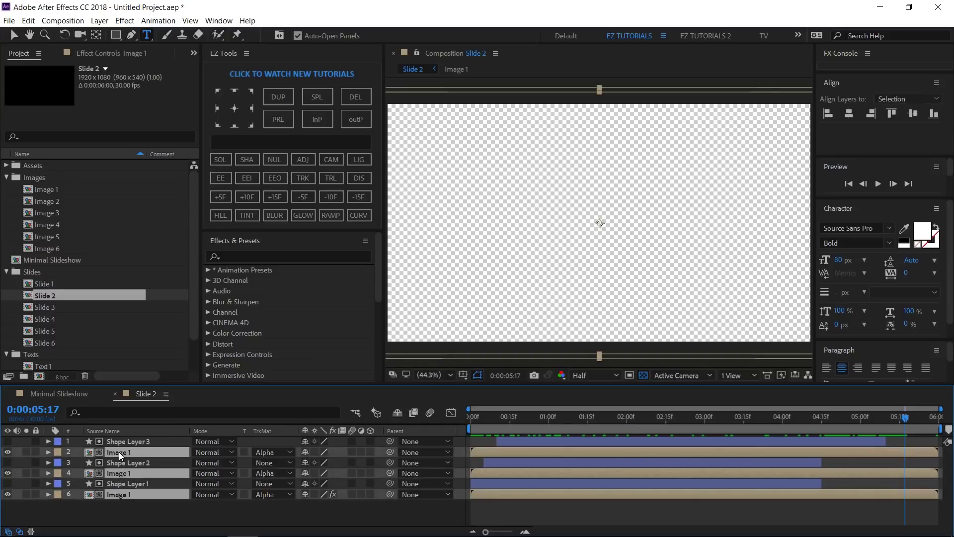
left_click_drag(52, 202, 105, 473)
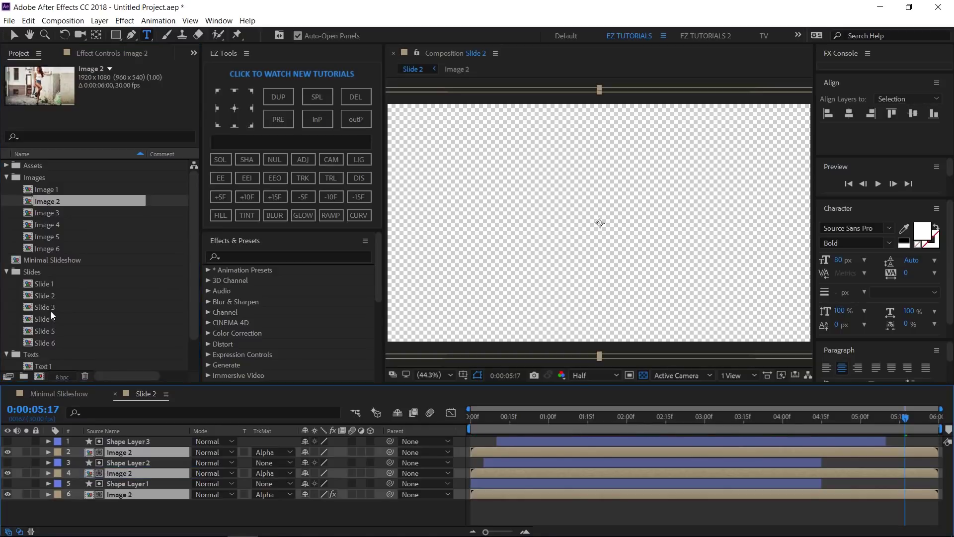
Step: Replace all three Image 1 layers in the Slide 3 composition with Image 3
double_click(49, 307)
left_click(109, 494)
left_click(115, 473, "ctrl")
left_click(121, 453, "ctrl")
left_click_drag(52, 212, 83, 350)
Step: Replace all three Image 1 layers in the Slide 4 composition with Image 4
double_click(49, 319)
left_click(110, 494)
left_click(115, 473, "ctrl")
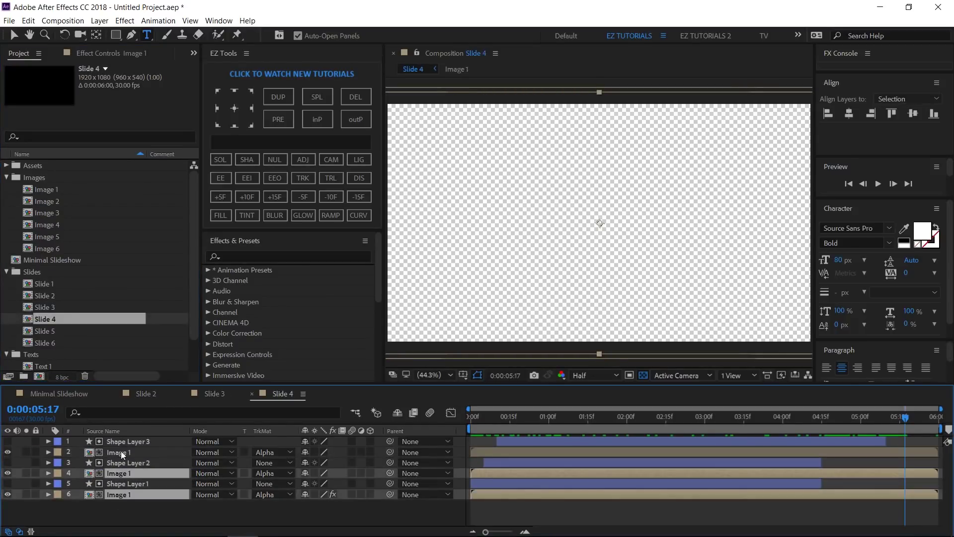
left_click(121, 452, "ctrl")
left_click_drag(47, 225, 111, 454)
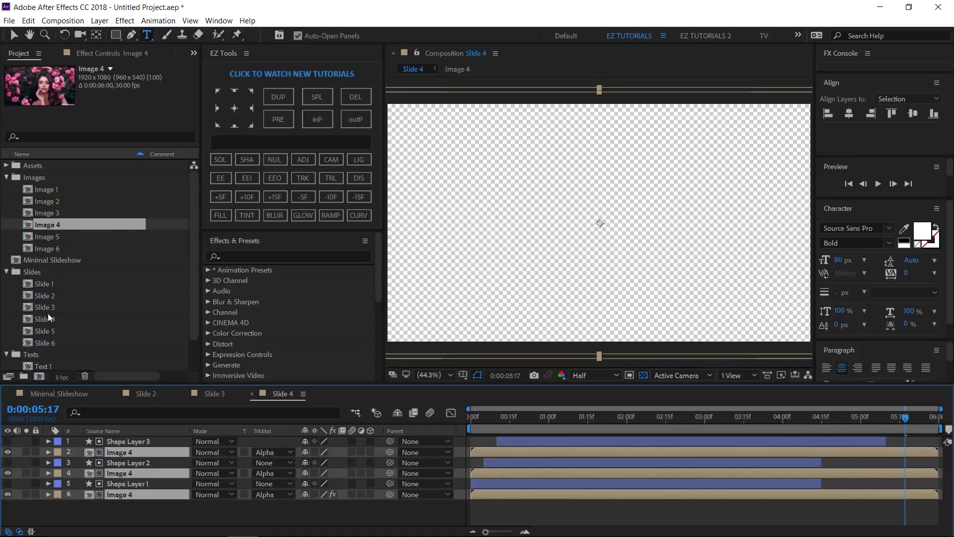
Step: Replace all three Image 1 layers in the Slide 5 composition with Image 5
double_click(49, 330)
left_click(109, 494)
left_click(116, 473, "ctrl")
left_click(121, 452, "ctrl")
left_click_drag(47, 237, 111, 456)
Step: Replace all three Image 1 layers in the Slide 6 composition with Image 6
double_click(48, 343)
left_click(109, 494)
left_click(115, 473, "ctrl")
left_click(116, 454, "ctrl")
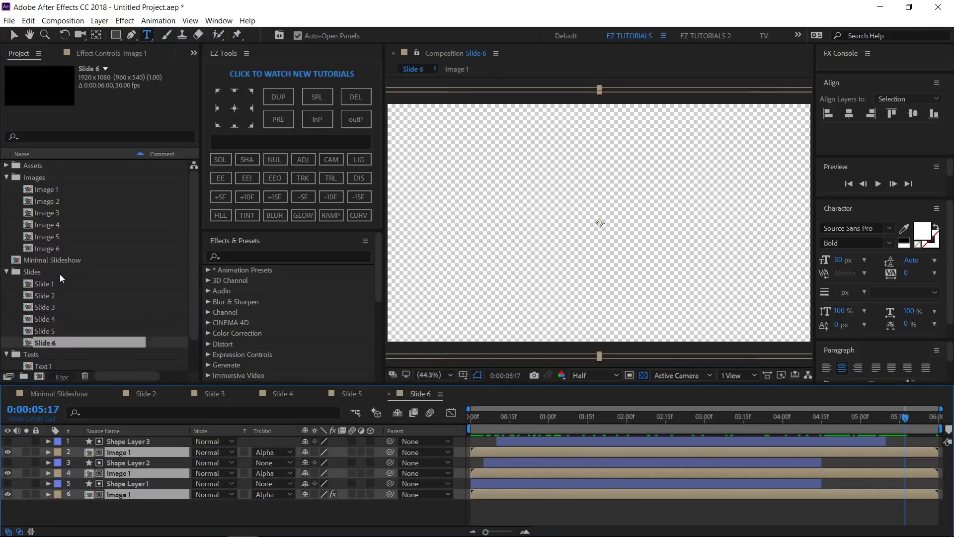
left_click_drag(47, 248, 121, 490)
Step: Close the Slide 2 through Slide 6 compositions and collapse the Images folder
left_click(115, 395)
left_click(115, 394)
left_click(115, 395)
left_click(115, 395)
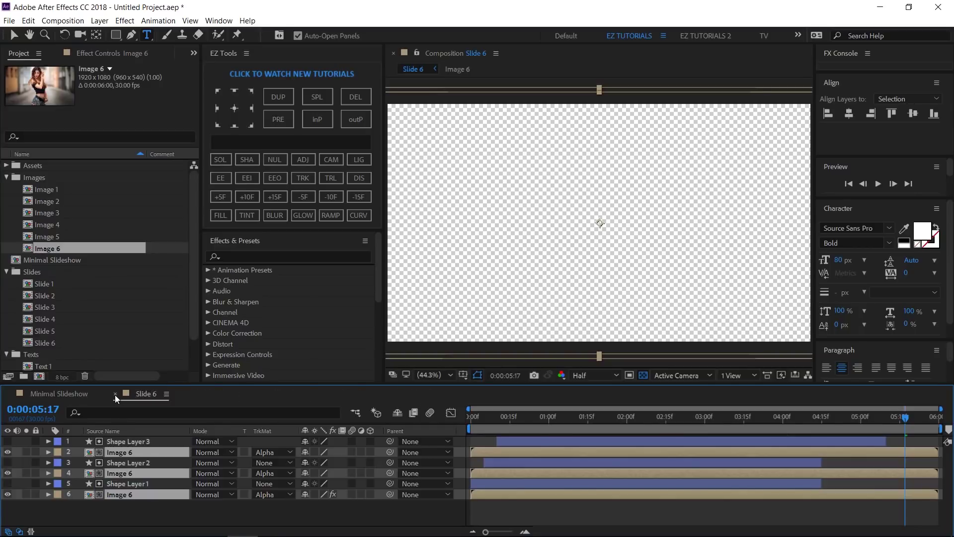
left_click(115, 395)
left_click(7, 177)
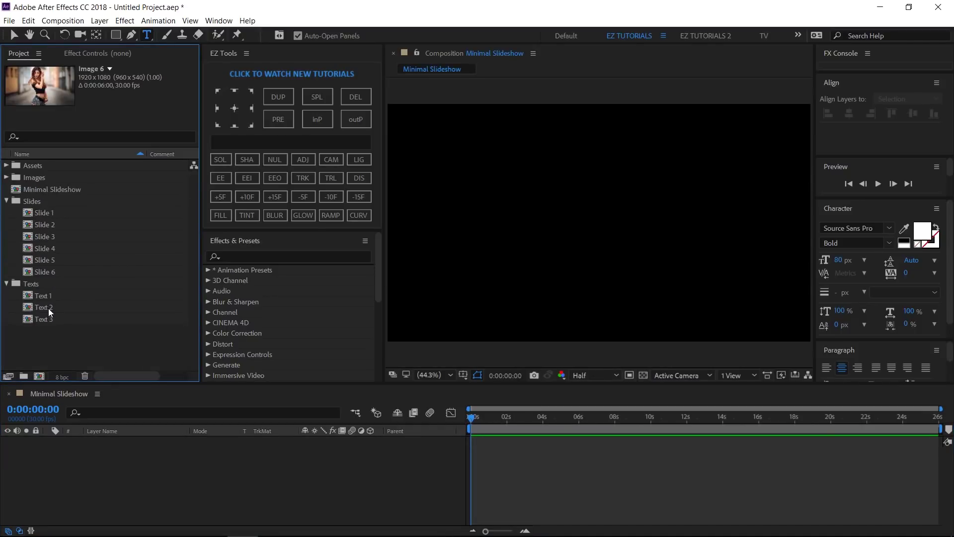
Step: In the Text 2 composition, change the minimal text to "stylish" and the slideshow text to "design"
double_click(48, 308)
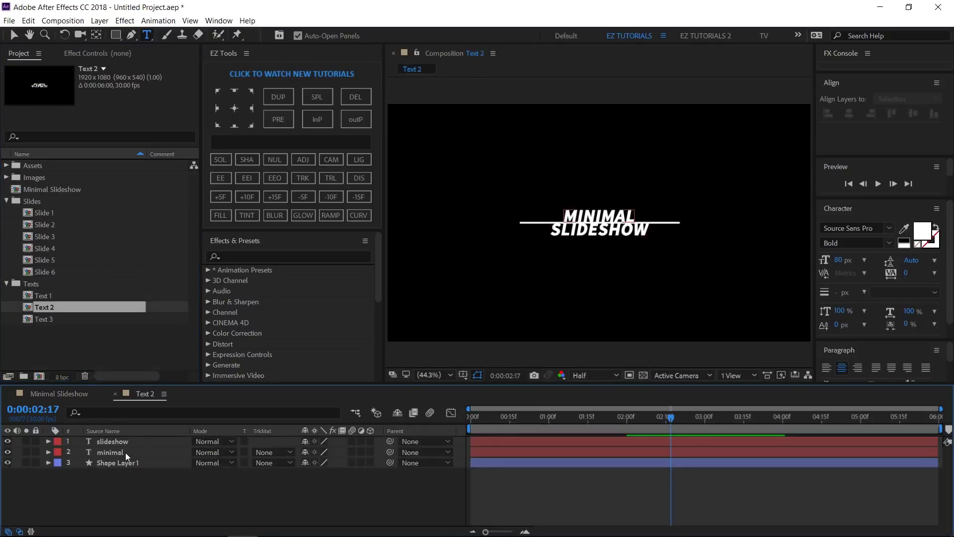
double_click(125, 453)
type("stylish")
double_click(121, 440)
type("design")
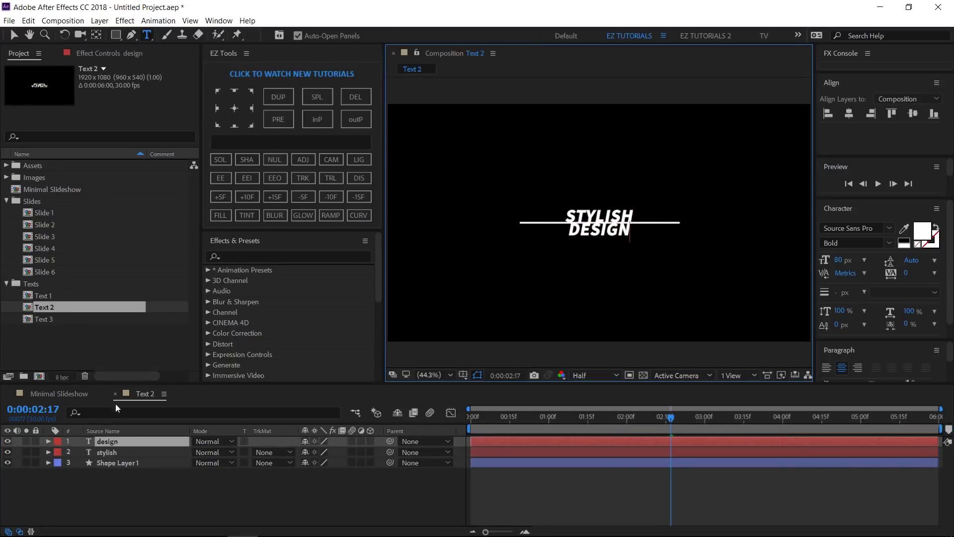
Step: In the Text 3 composition, change the minimal text to "photo" and the slideshow text to "gallery"
double_click(44, 319)
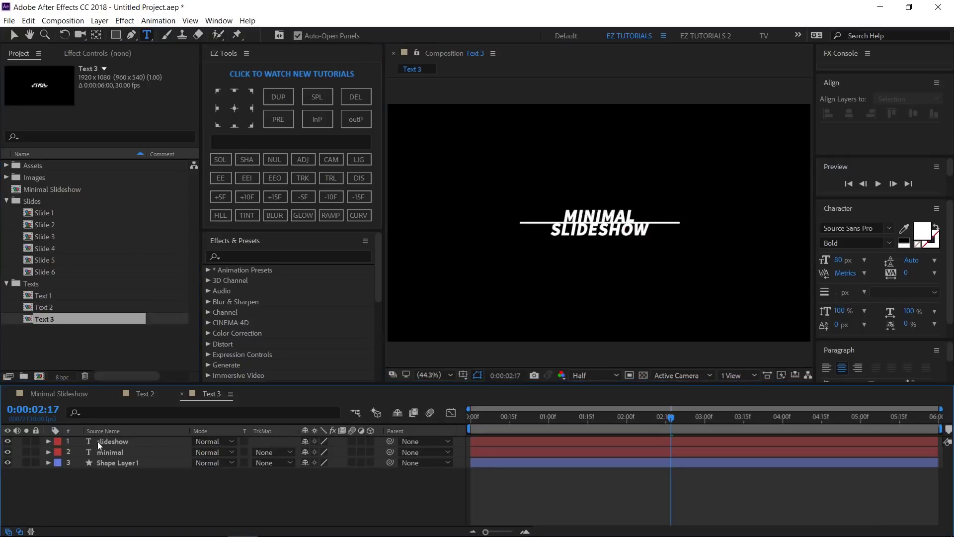
left_click(107, 456)
type("photo")
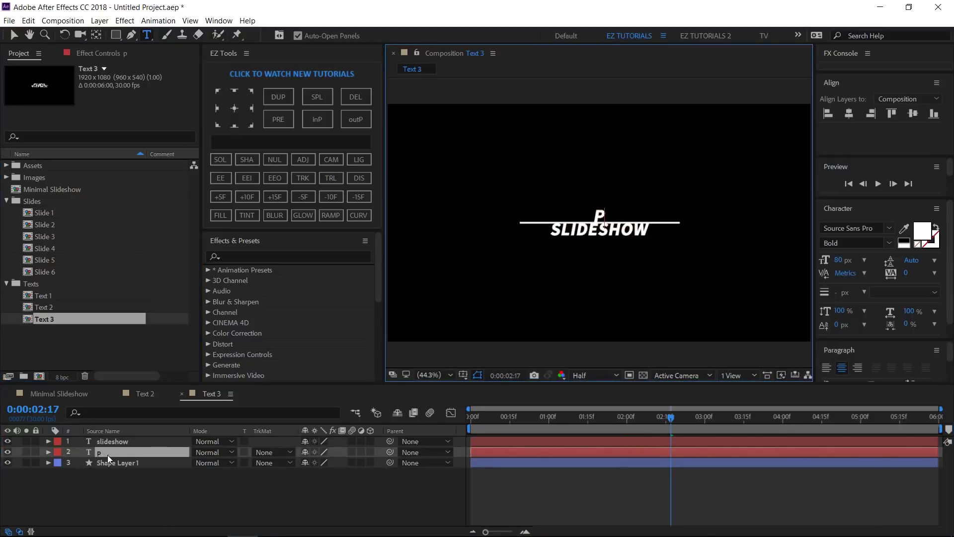
double_click(111, 440)
type("gallery")
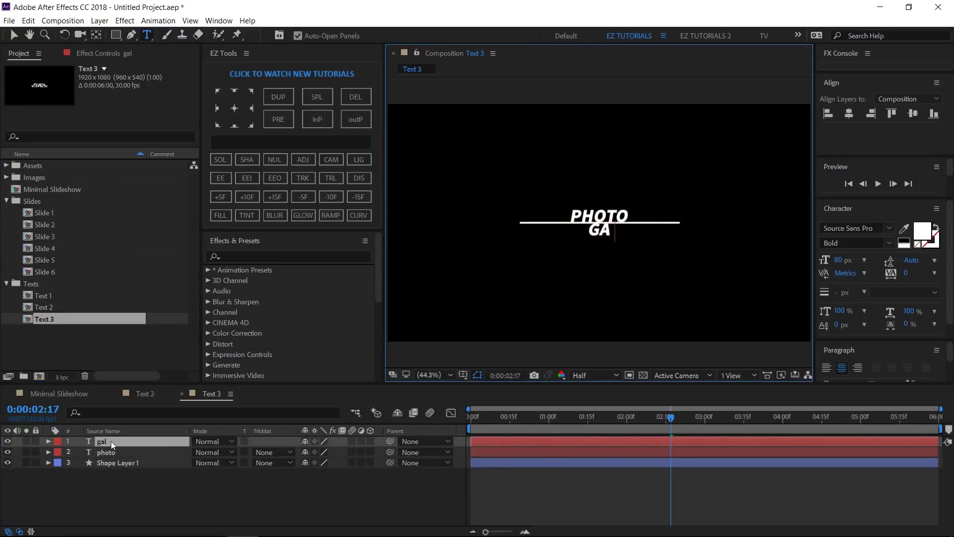
Step: Close the Text 2 and Text 3 compositions and return to the Minimal Slideshow composition
left_click(115, 395)
left_click(115, 394)
left_click(69, 397)
Step: Create a solid named Background in the Minimal Slideshow composition and apply a Gradient Ramp to it
left_click(239, 143)
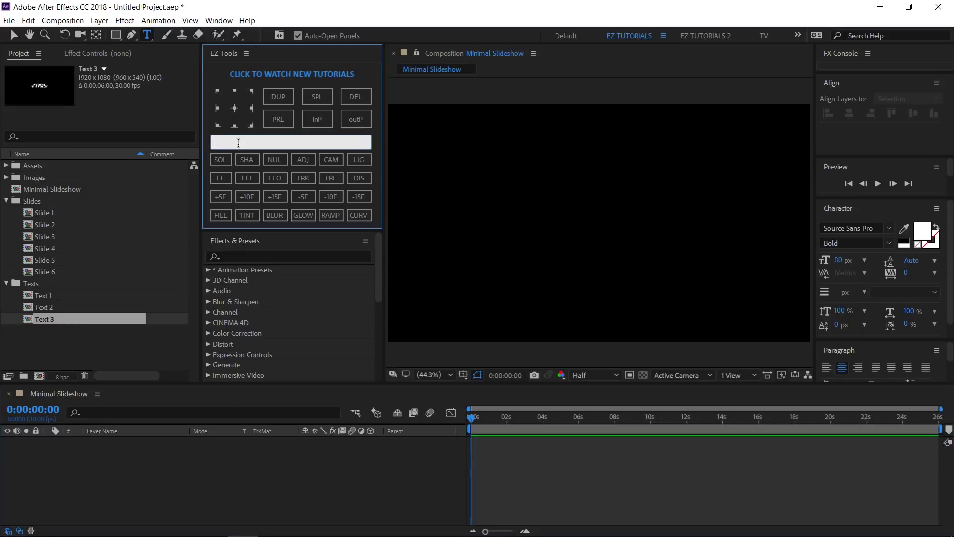
type("Background")
left_click(225, 157)
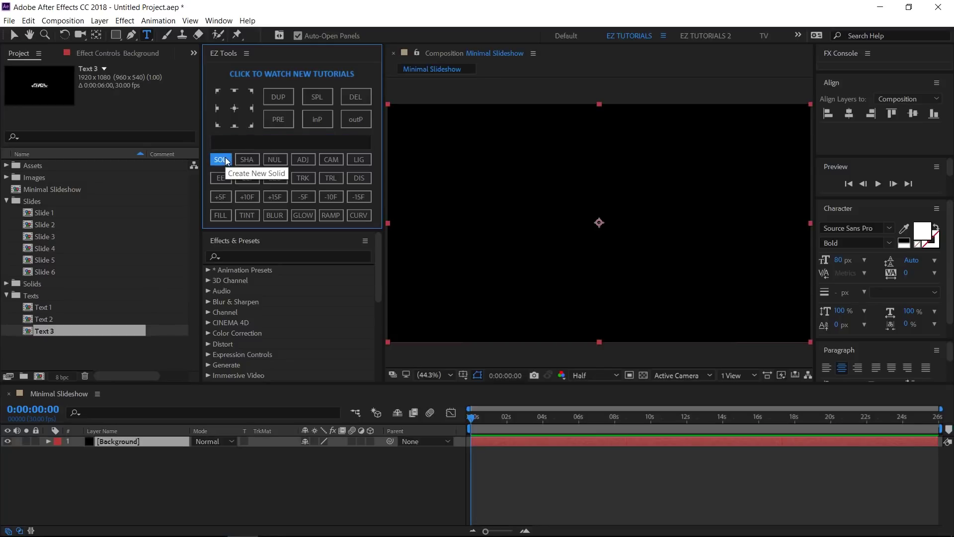
left_click(328, 217)
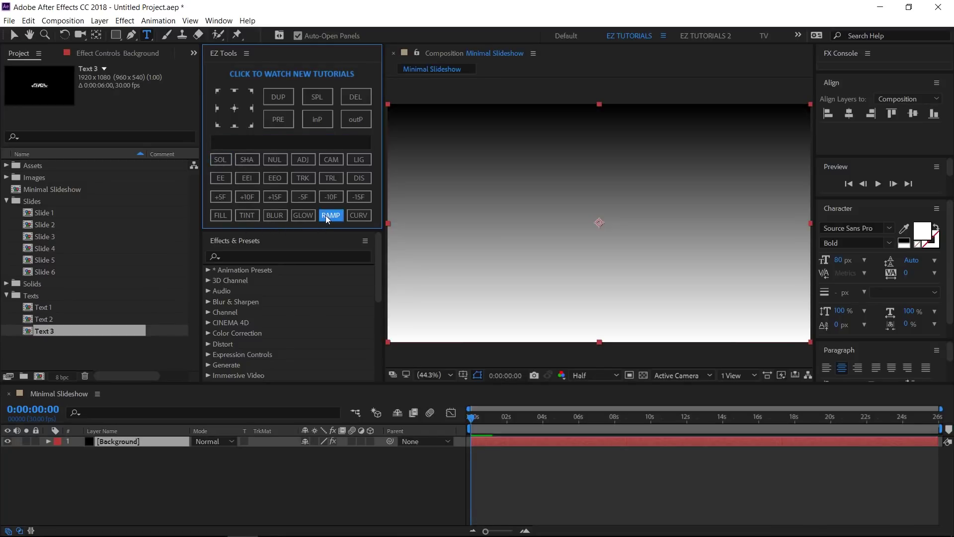
Step: Set the Background's ramp start Y to 540, ramp end X to 3000 and ramp scatter to 30
left_click(113, 50)
left_click(150, 91)
type("540")
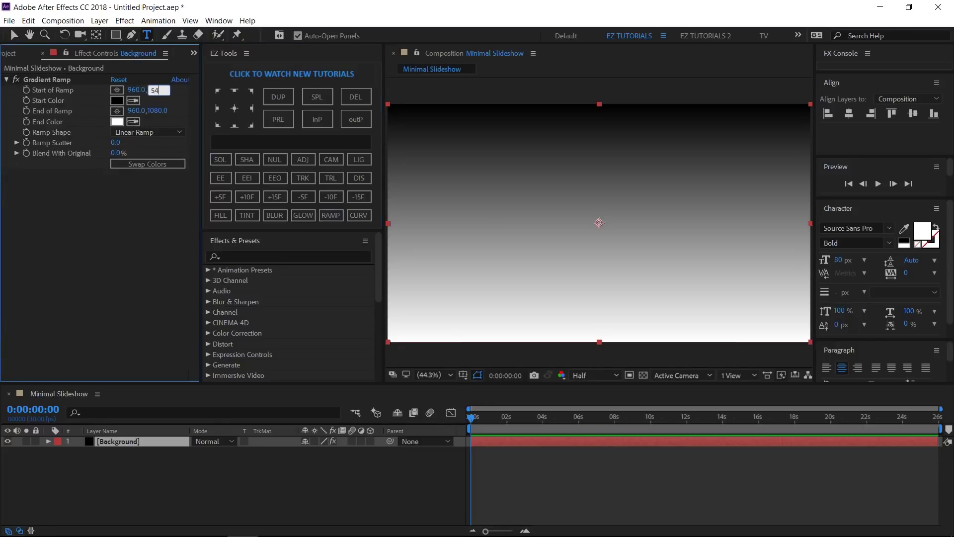
key("Tab")
type("3000")
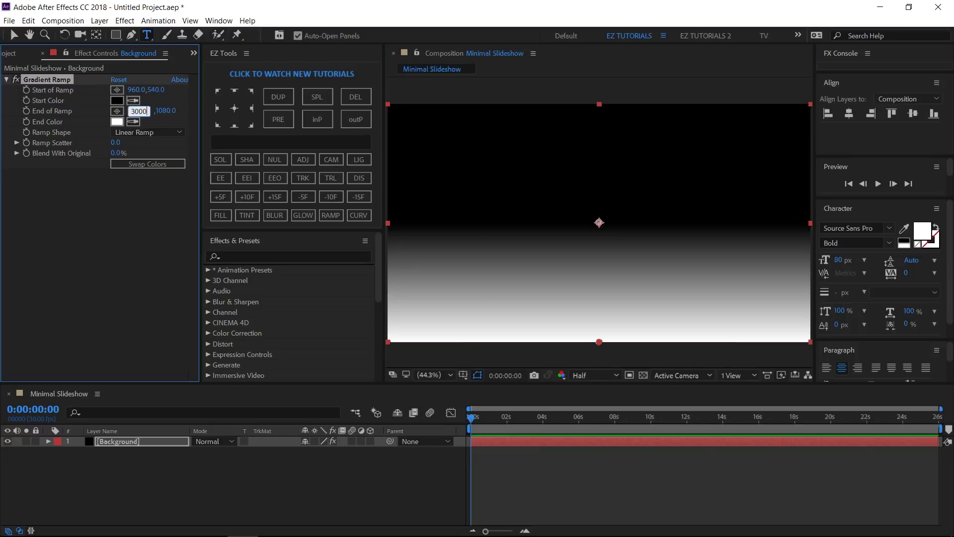
key("Return")
left_click(116, 143)
type("30")
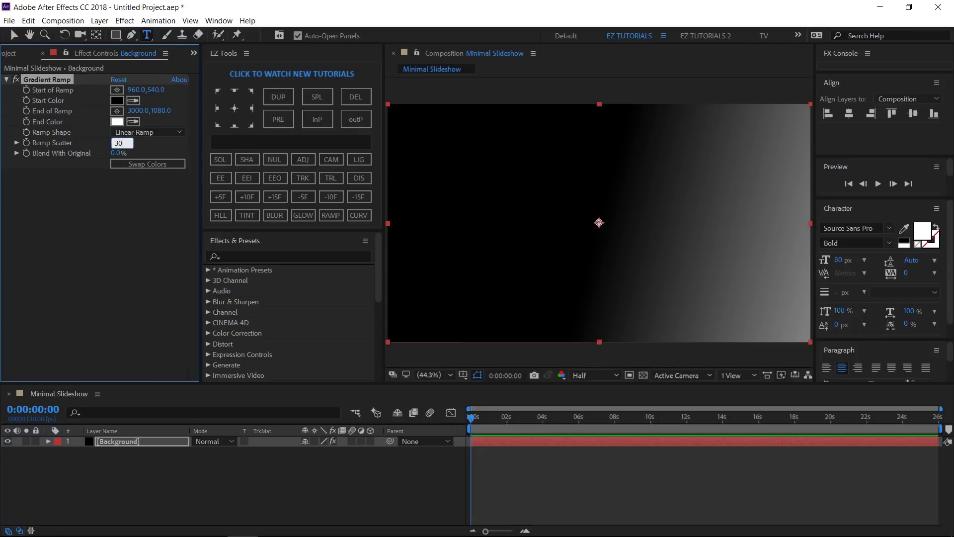
key("Return")
Step: Change the Background's ramp shape to Radial Ramp and swap its start and end colors
left_click(145, 133)
left_click(143, 156)
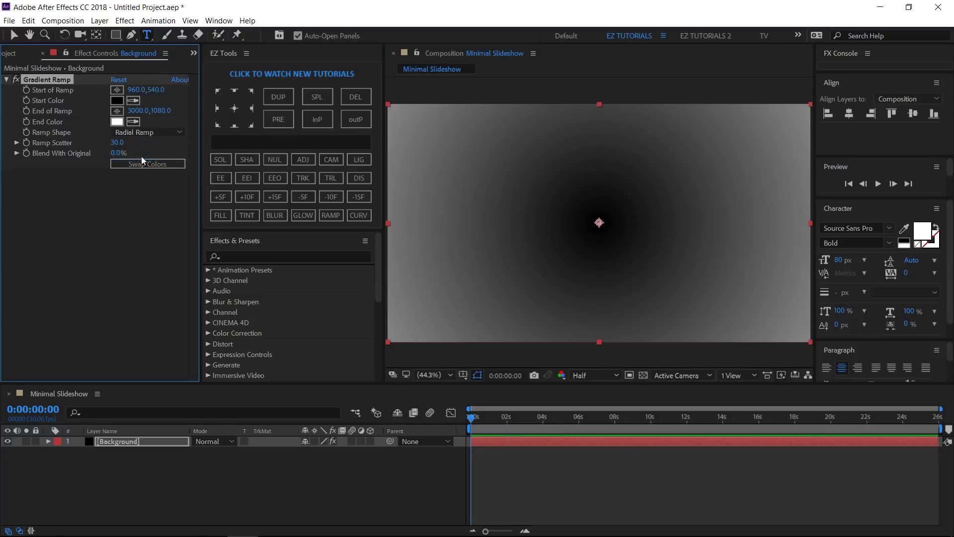
left_click(142, 165)
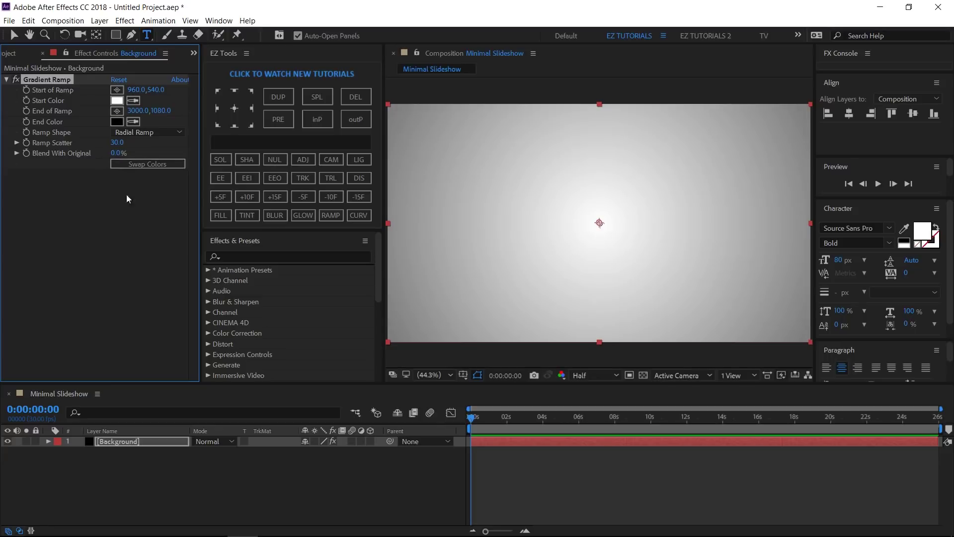
Step: Add the Slide 1 through Slide 6 compositions to the Minimal Slideshow timeline above the Background layer
left_click(14, 57)
left_click(49, 212)
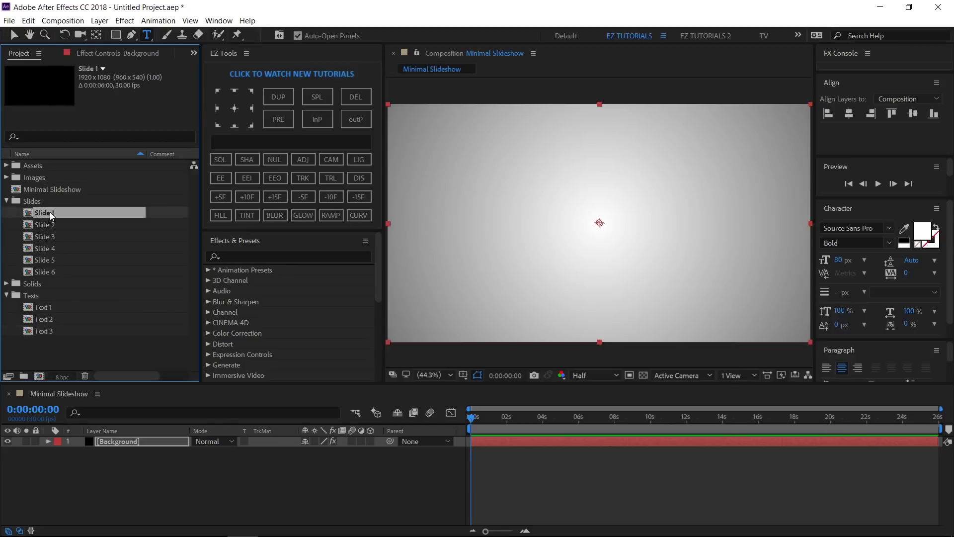
left_click(50, 272, "shift")
left_click_drag(49, 271, 90, 443)
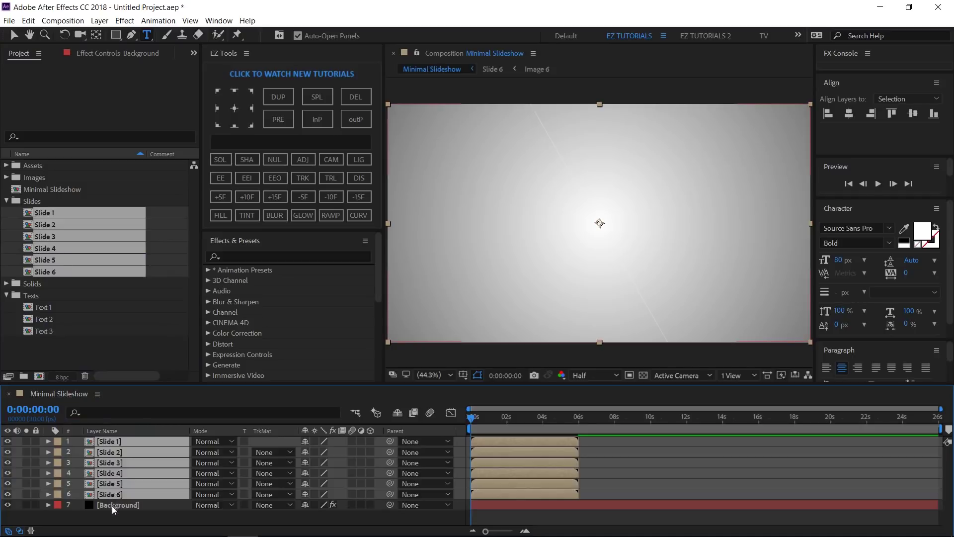
Step: Reverse the slide layer order so Slide 6 is on top and Slide 1 sits just above the Background
left_click(112, 495)
mouse_move(112, 495)
left_mouse_down()
mouse_move(111, 446)
mouse_move(112, 499)
left_mouse_up()
mouse_move(112, 483)
left_mouse_down()
mouse_move(112, 448)
mouse_move(114, 486)
left_mouse_up()
left_click_drag(113, 474, 112, 465)
Step: Move the Slide 2 through Slide 6 layers to start at 4 seconds
left_click(112, 484)
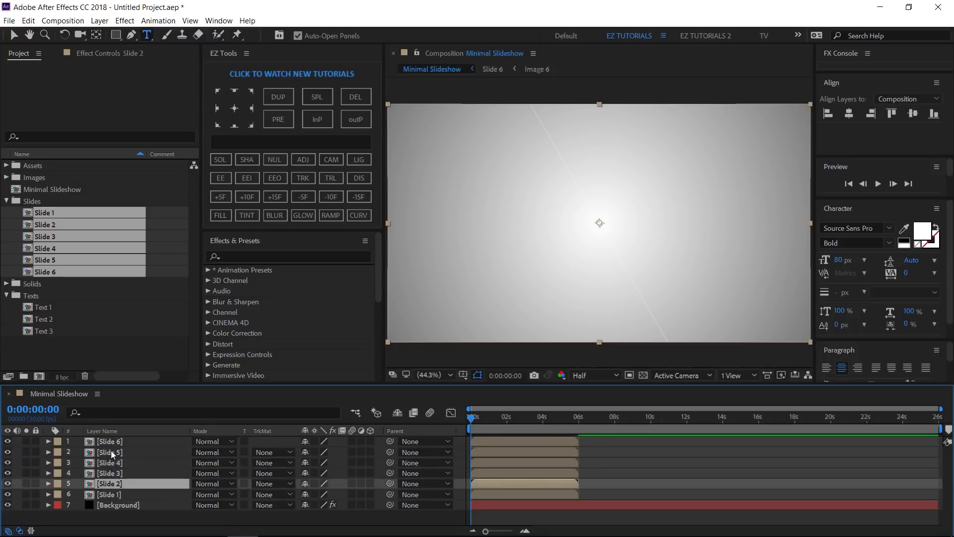
left_click(111, 442, "shift")
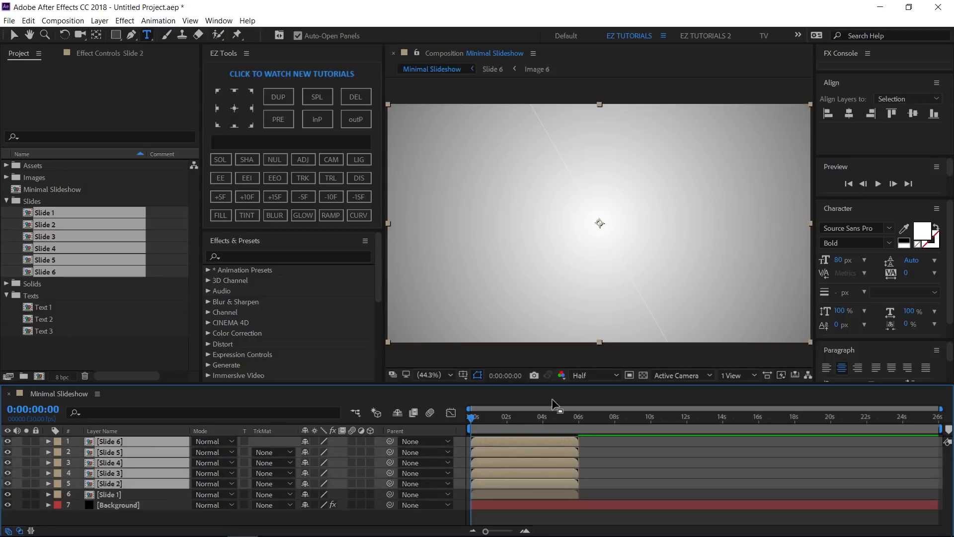
left_click(543, 423)
key("Page_Down")
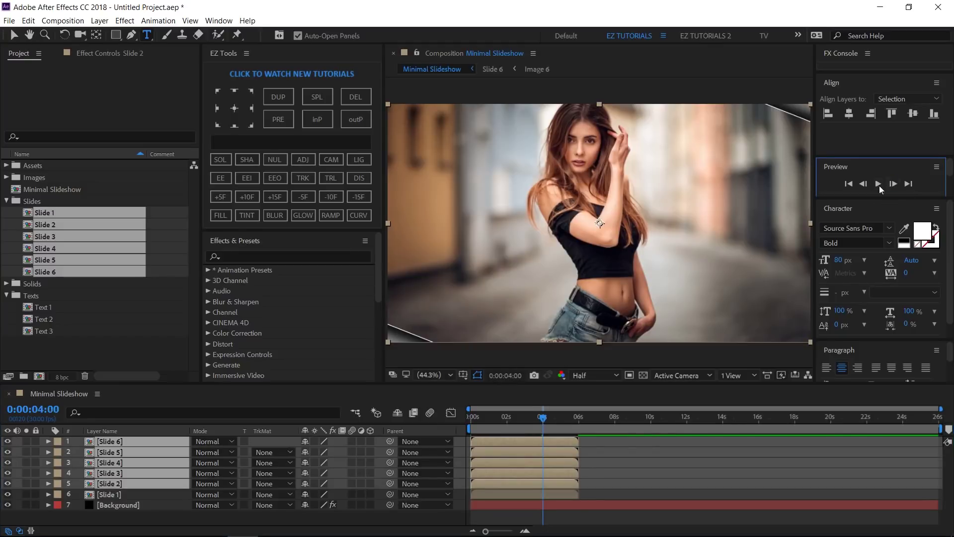
left_click(317, 119)
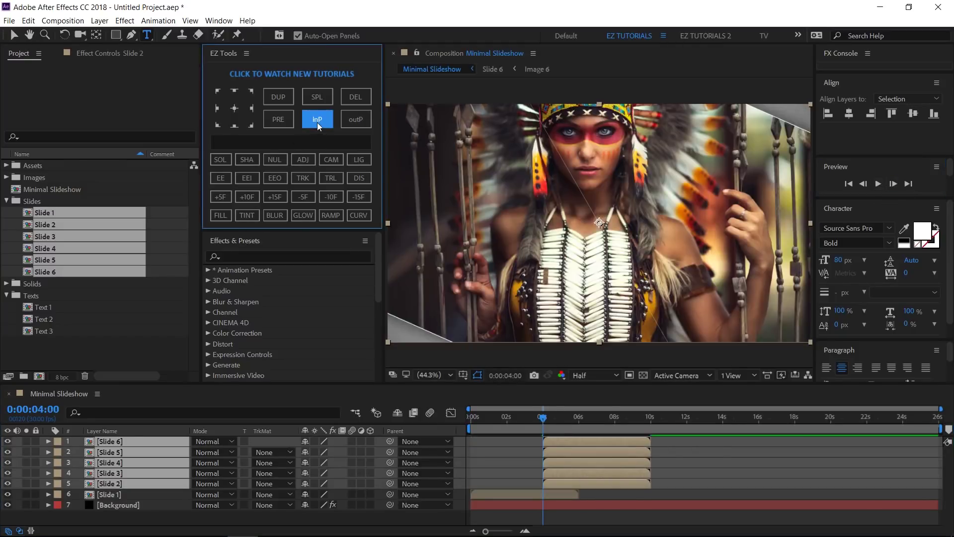
Step: Move Slide 3 through Slide 6 to start at 8 seconds, and Slide 4 through Slide 6 to start at 12 seconds
left_click(615, 422)
left_click(316, 119)
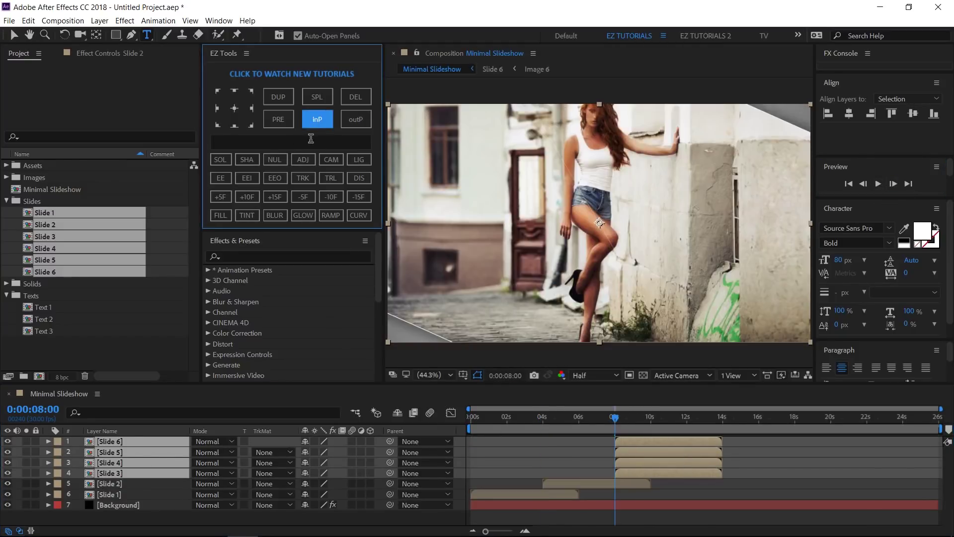
left_click(687, 423)
left_click(894, 184)
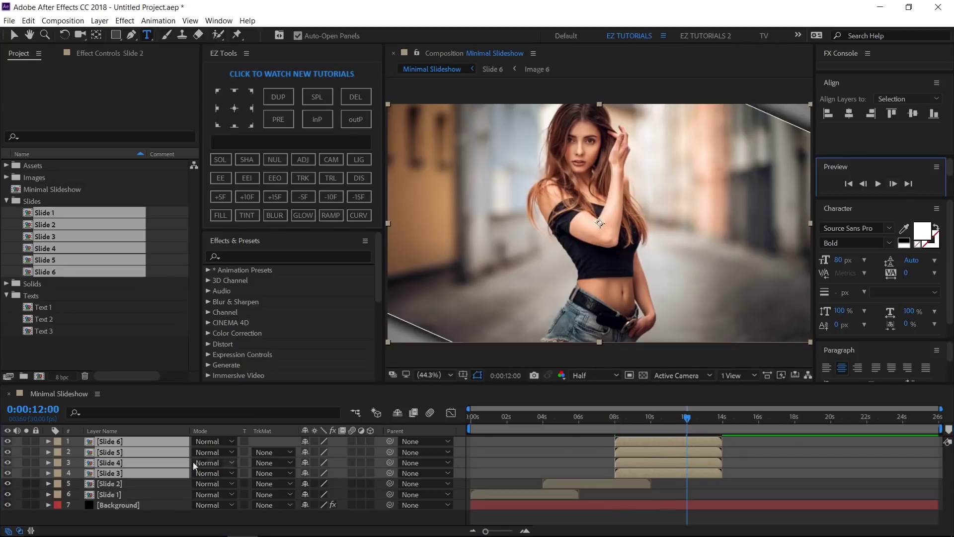
left_click(118, 473, "ctrl")
left_click(317, 119)
Step: Move Slide 5 and Slide 6 to start at 16 seconds, and Slide 6 alone to start at 20 seconds
left_click(760, 422)
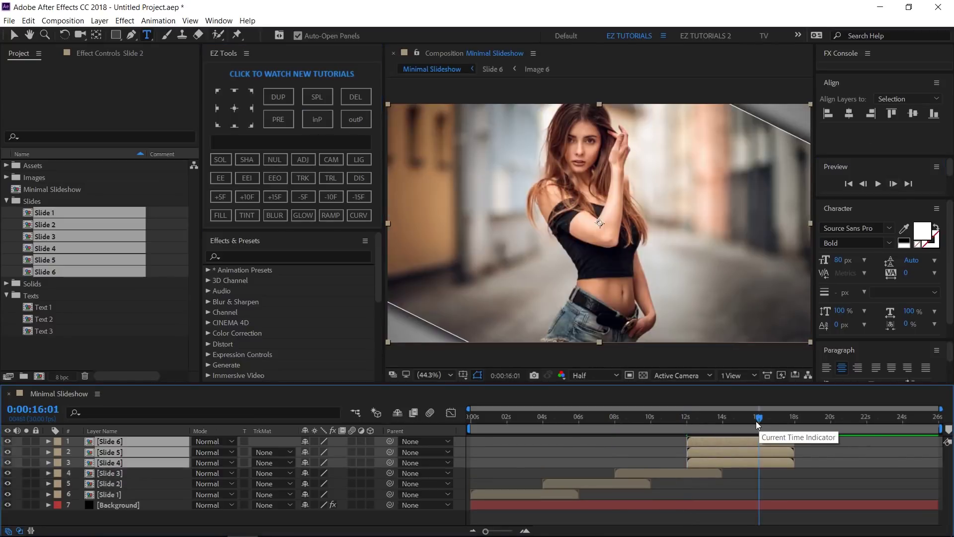
left_click(134, 466, "ctrl")
left_click(317, 120)
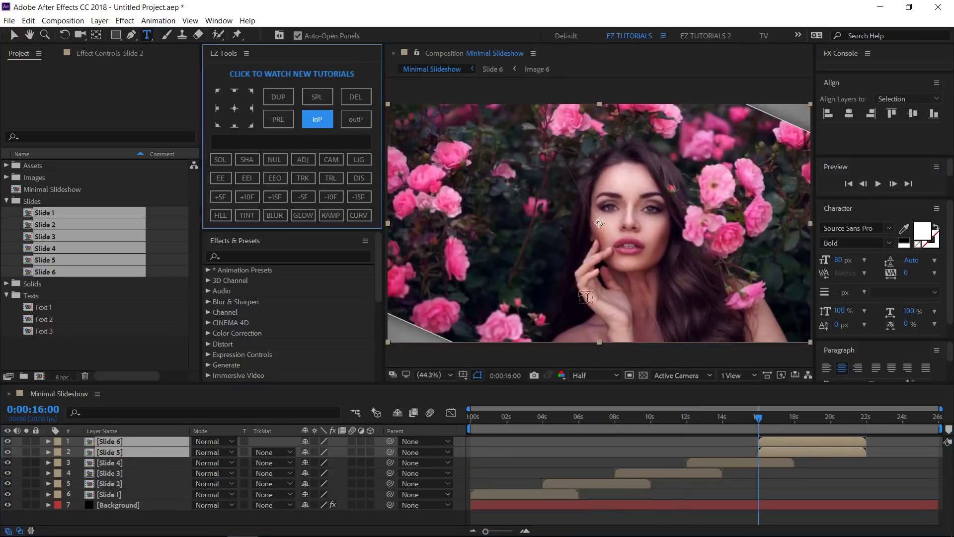
left_click(830, 422)
left_click(133, 452, "ctrl")
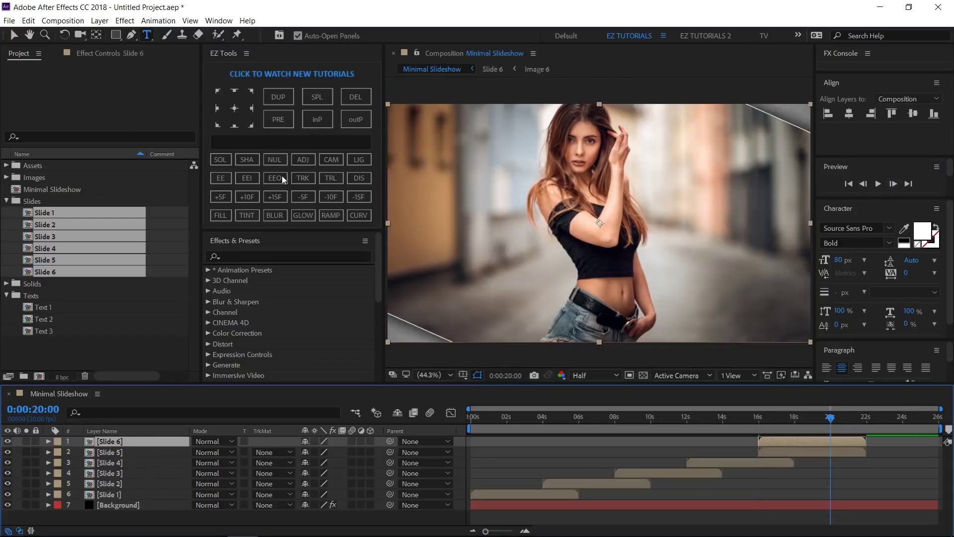
left_click(317, 119)
Step: Add the Text 1 composition above all slide layers and apply the Drop Shadow effect to it
left_click_drag(49, 307, 56, 441)
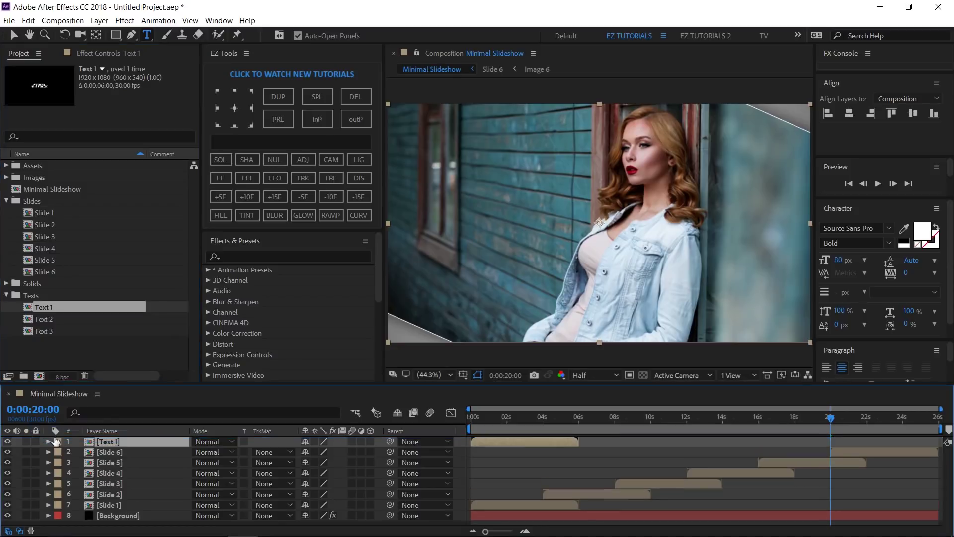
mouse_move(511, 418)
left_mouse_down()
mouse_move(488, 418)
mouse_move(509, 421)
left_mouse_up()
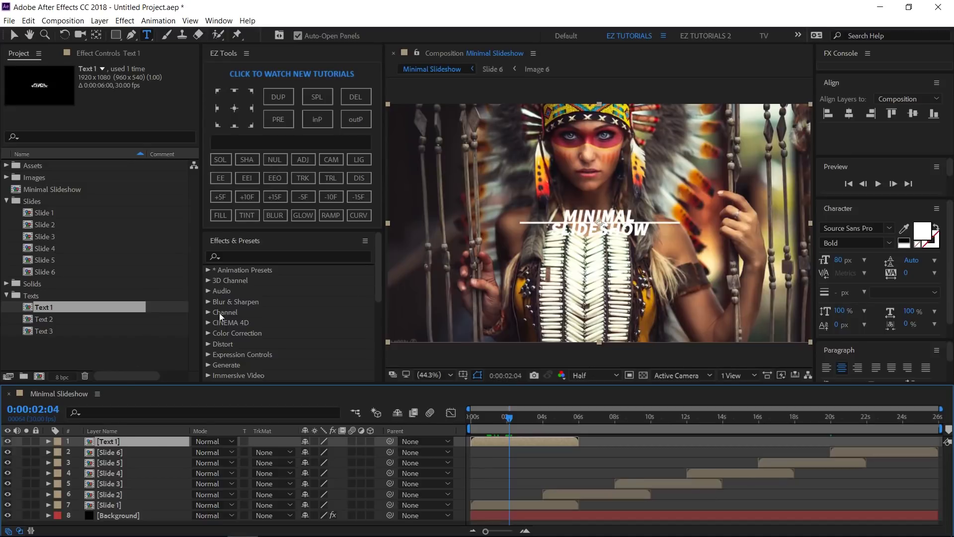
left_click(261, 256)
type("d")
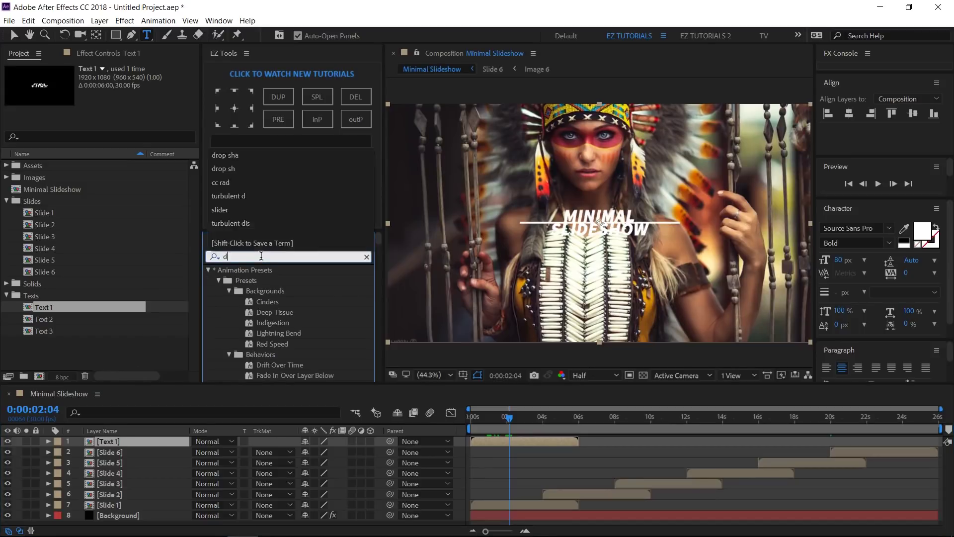
type("rop shad")
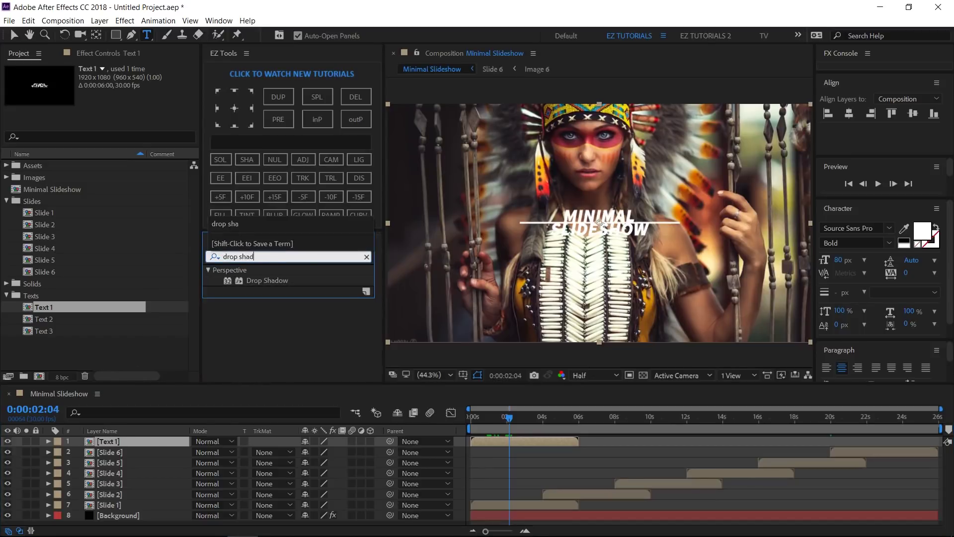
left_click(272, 282)
left_click_drag(272, 282, 139, 441)
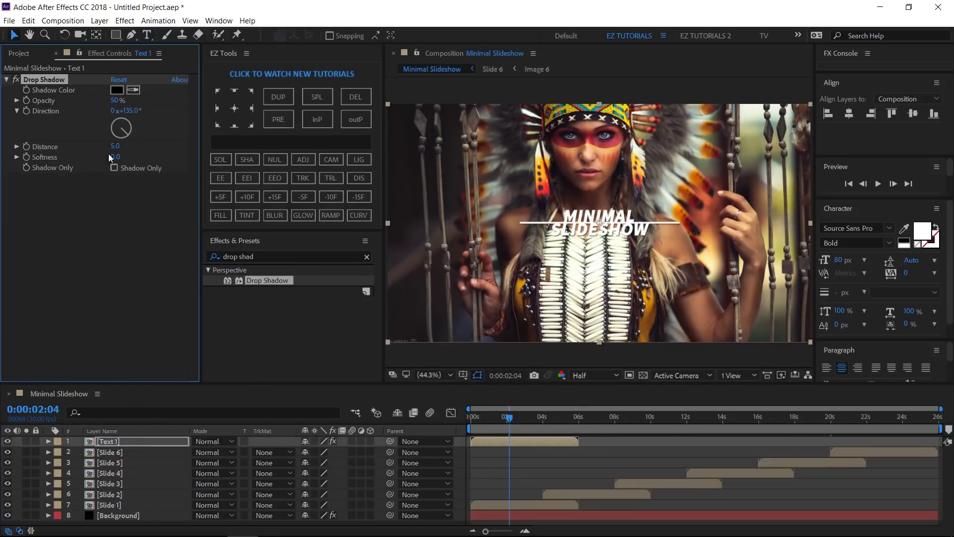
Step: Set the Text 1 drop shadow's distance and softness to 25
left_click(115, 149)
type("25")
key("Tab")
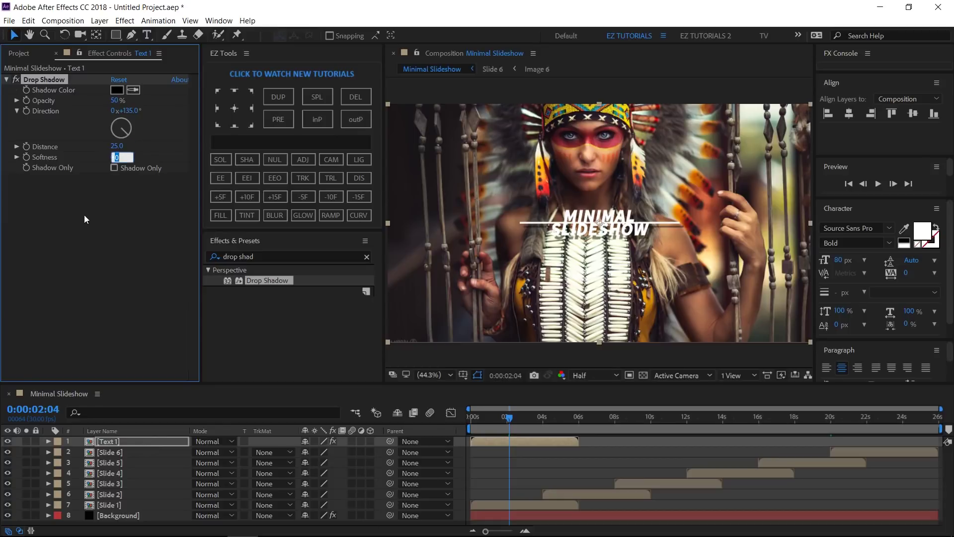
type("25")
left_click(85, 215)
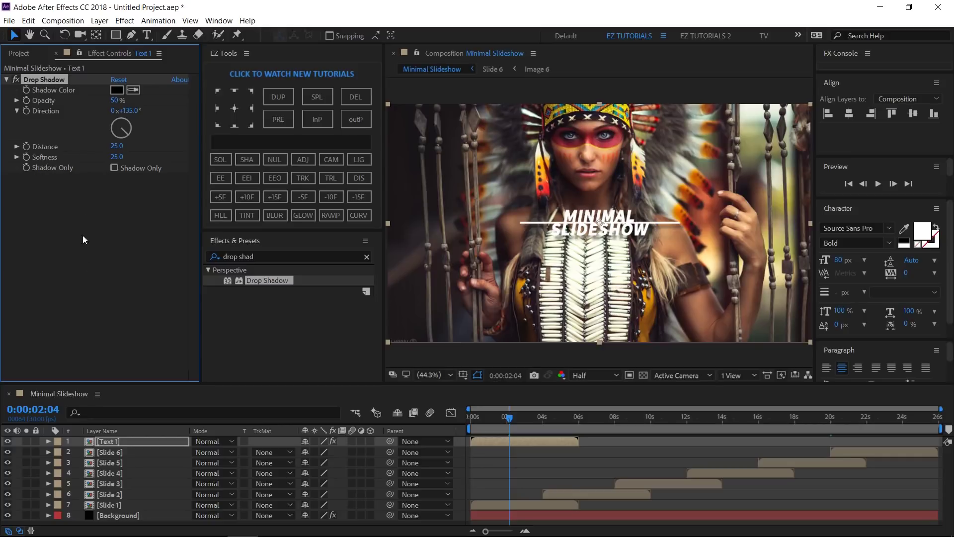
Step: Duplicate the Text 1 layer and set the upper copy's scale to 160%
left_click(121, 440)
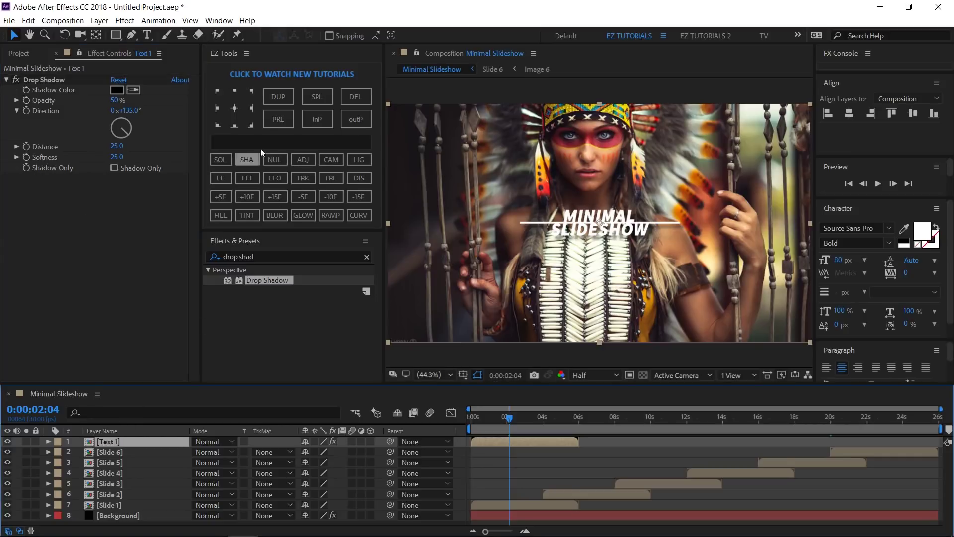
left_click(282, 101)
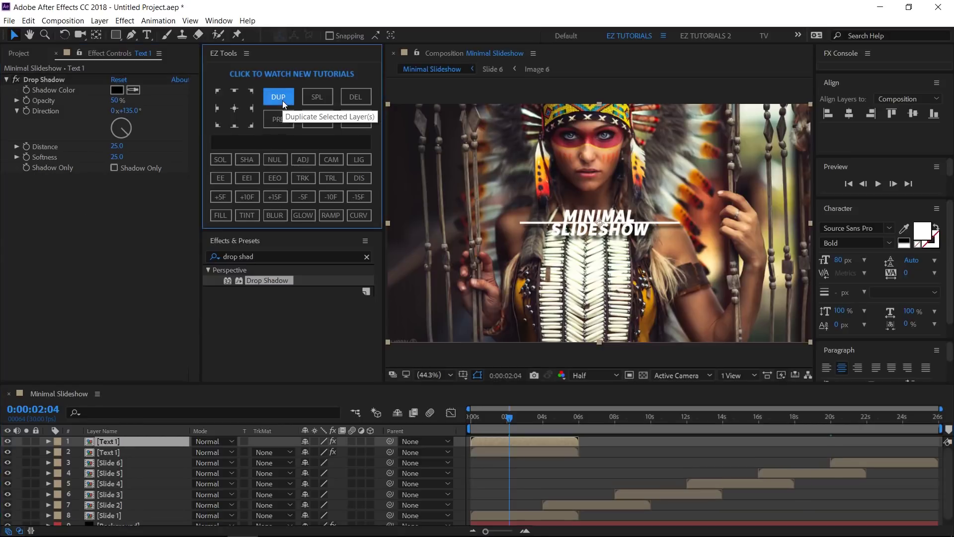
key("s")
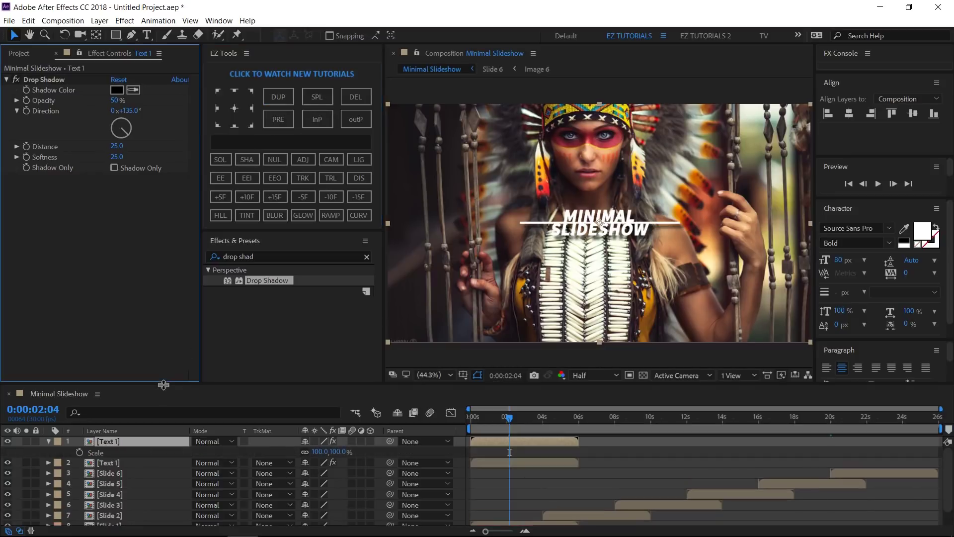
left_click(319, 451)
type("60")
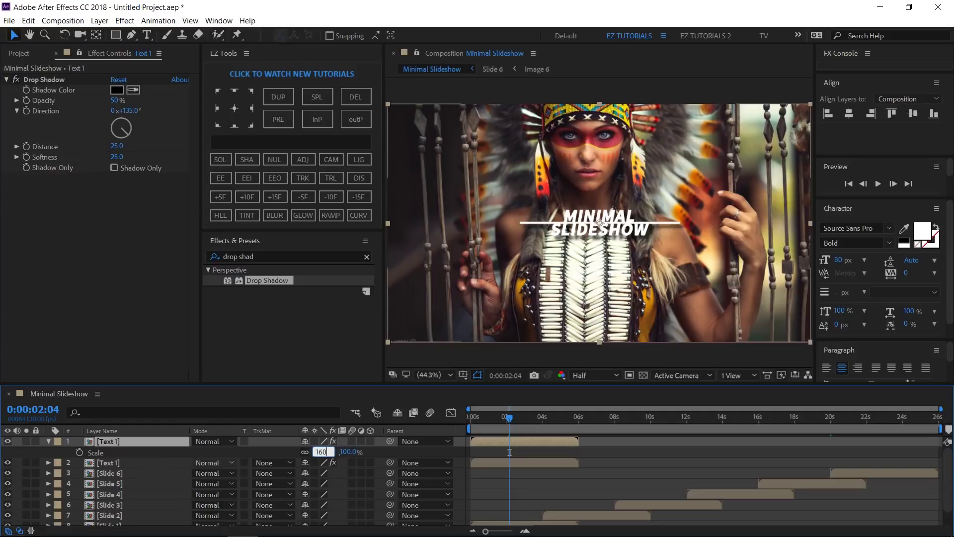
key("Return")
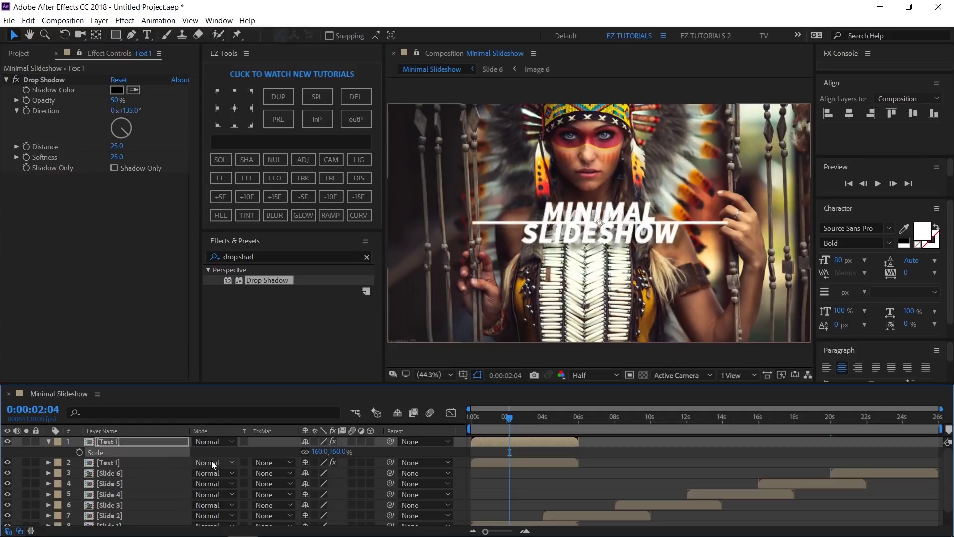
Step: Set the opacity of the upper, enlarged Text 1 layer to 20%
key("t")
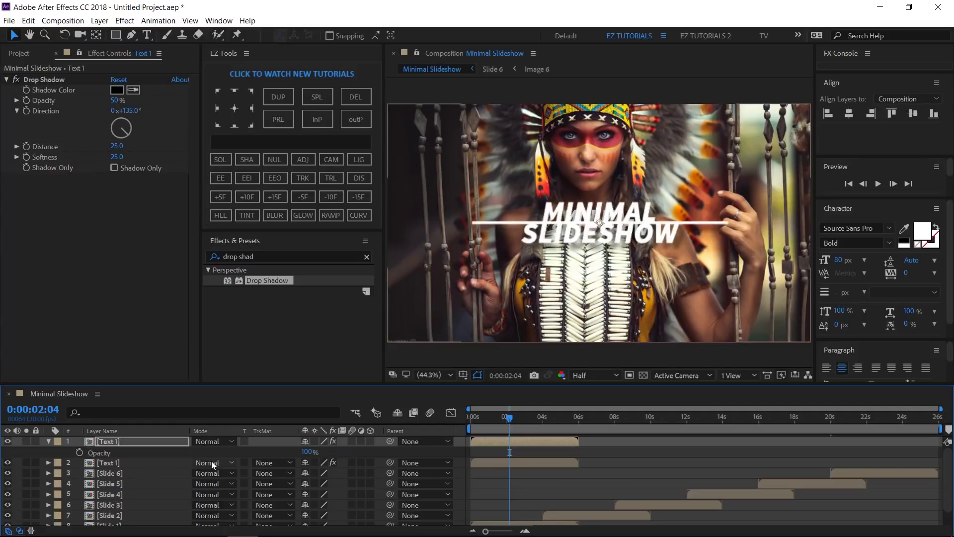
left_click(308, 452)
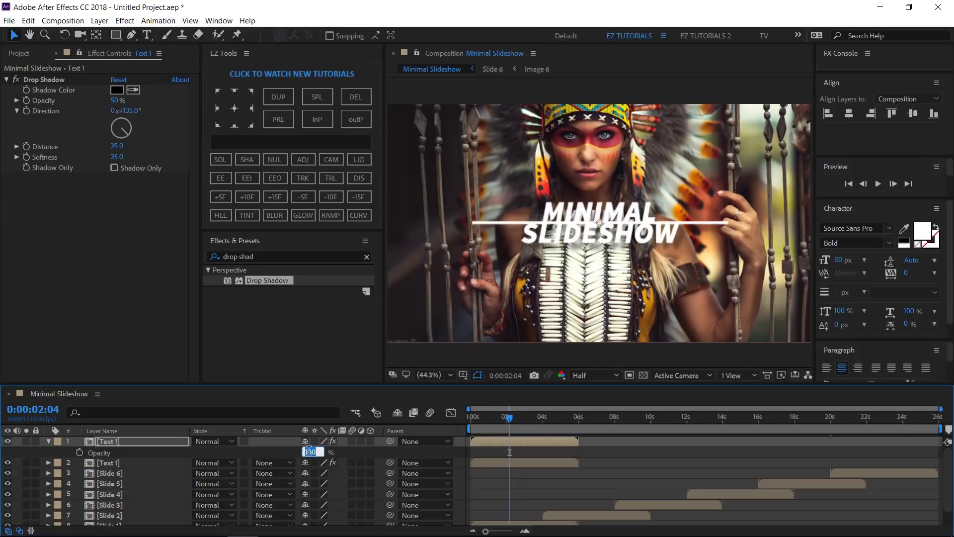
type("20")
key("Return")
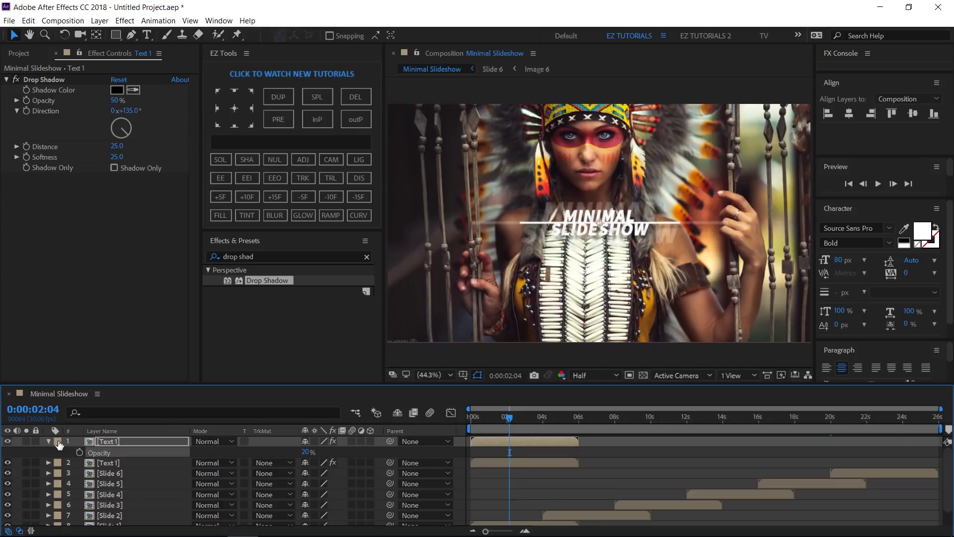
left_click(49, 442)
Step: Duplicate both Text 1 layers and place the two copies together at the top of the layer stack
left_click(108, 450, "ctrl")
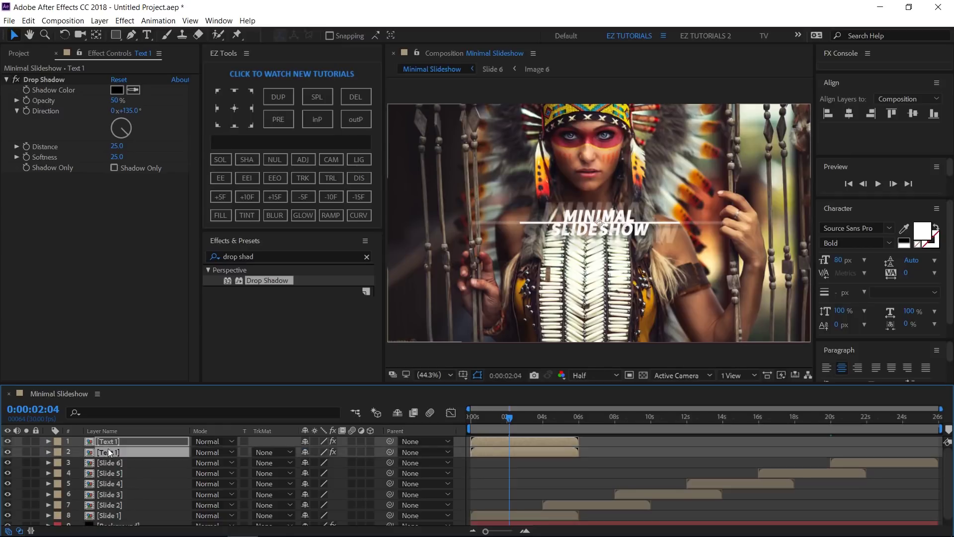
left_click(288, 96)
left_click_drag(139, 462, 138, 448)
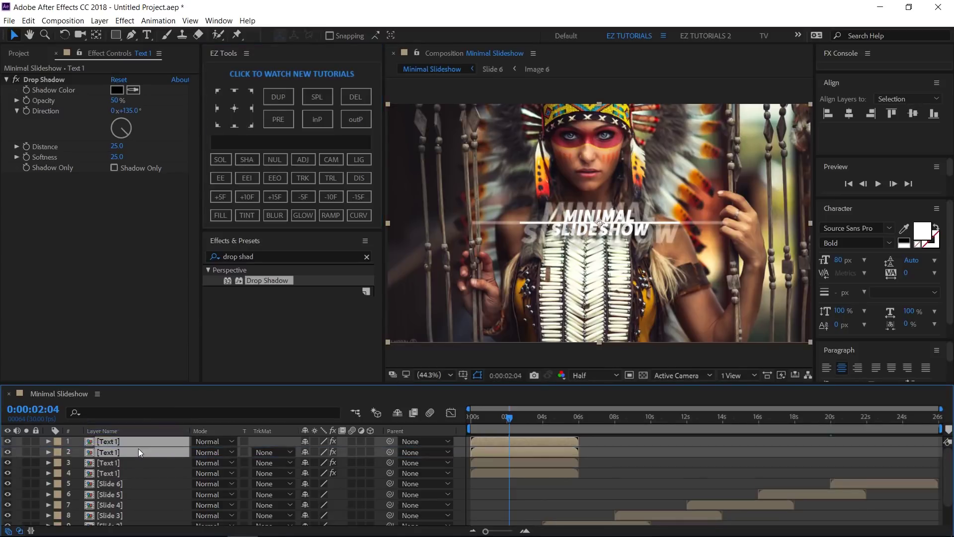
Step: Move the duplicated Text 1 pair to start at 8 seconds and replace its source with the Text 2 composition
left_click(614, 422)
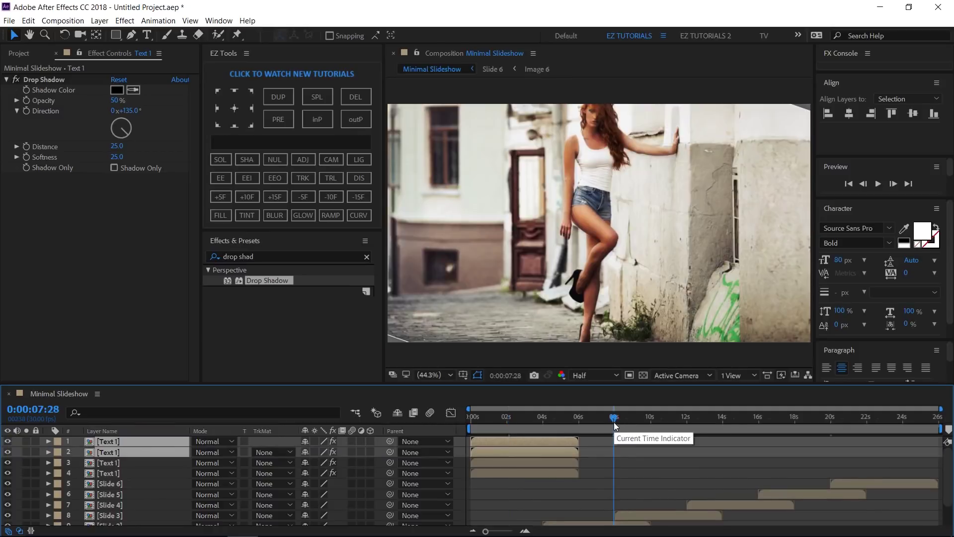
left_click(894, 184)
left_click(893, 184)
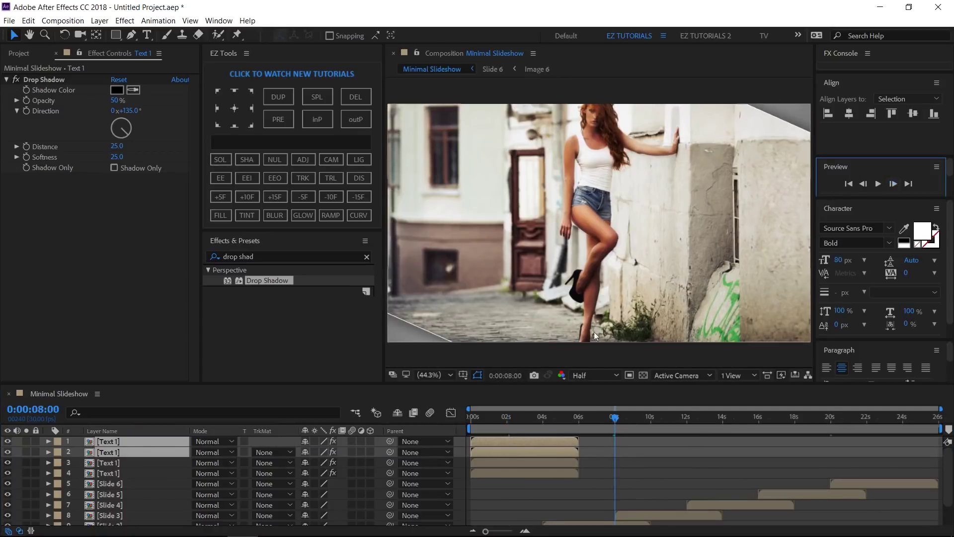
left_click(321, 121)
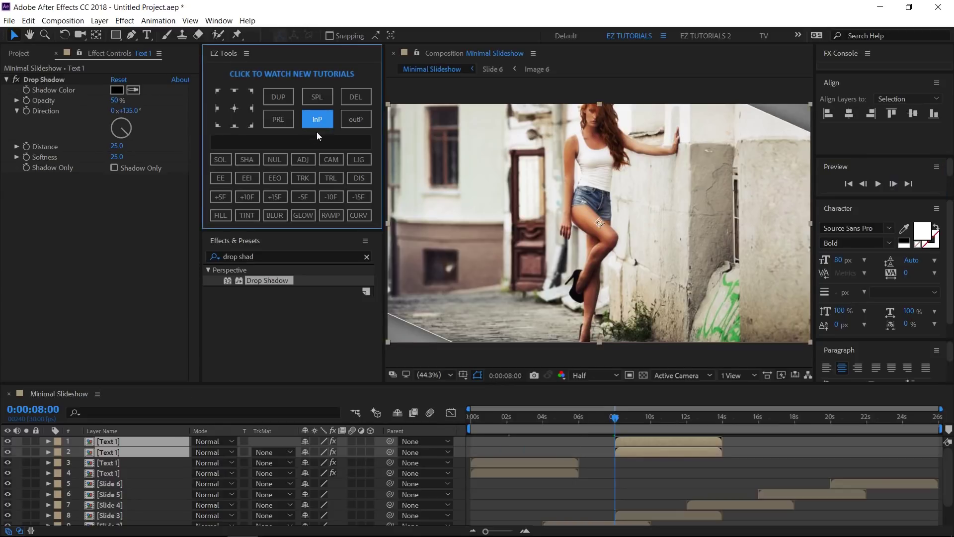
left_click(18, 53)
left_click_drag(48, 317, 88, 446)
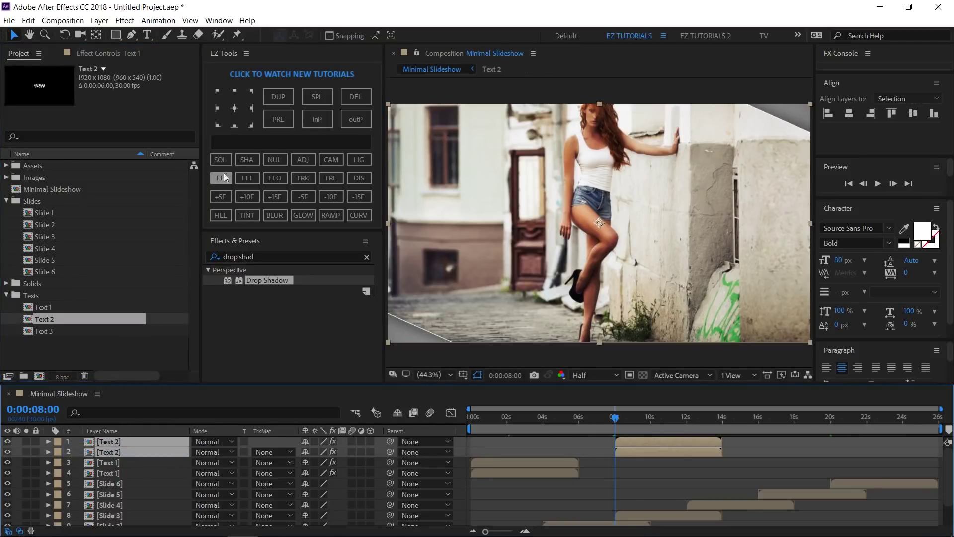
Step: Add a Text 3 pair on top starting at 16 seconds by duplicating both Text 2 layers and replacing the copies' source
left_click(276, 98)
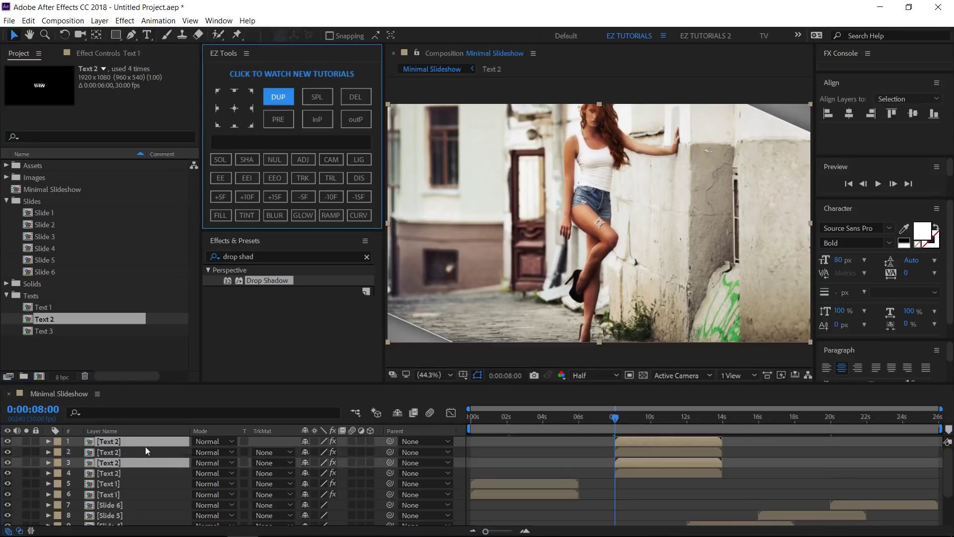
left_click_drag(124, 464, 127, 448)
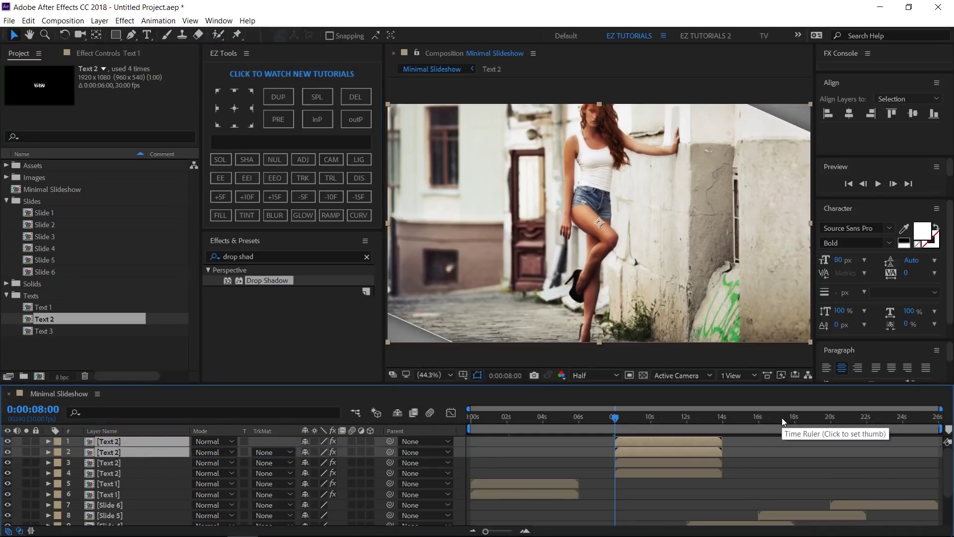
left_click(759, 422)
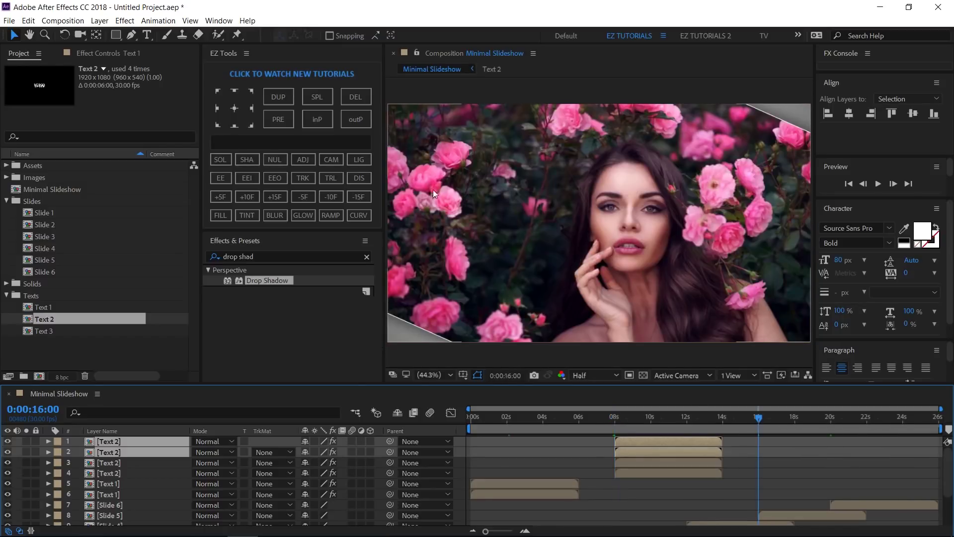
left_click(317, 120)
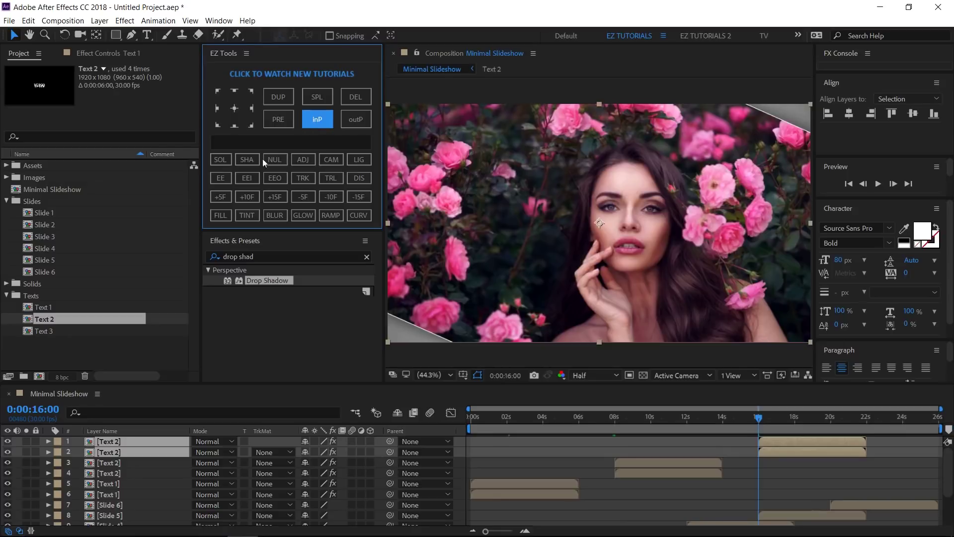
left_click_drag(43, 330, 91, 448)
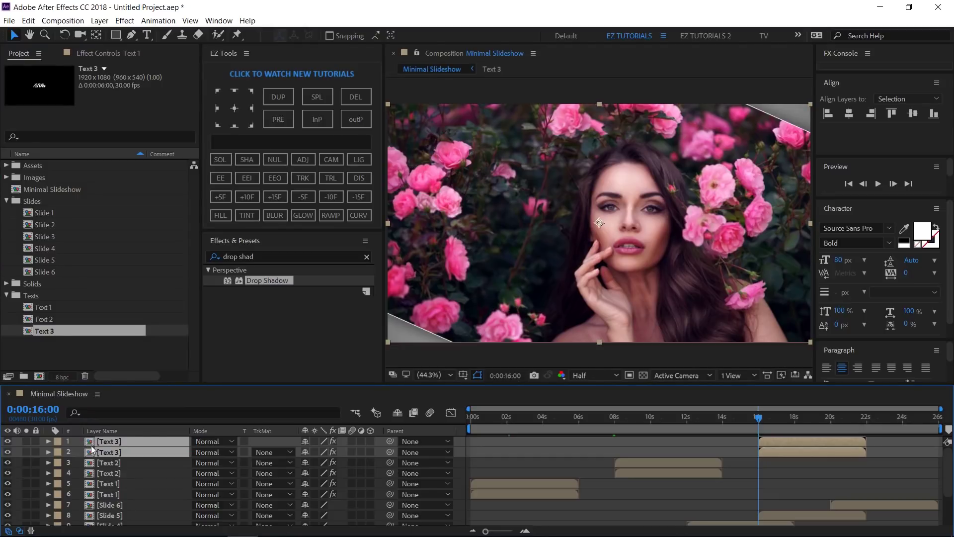
Step: Create a solid layer named Light leaks above all the text layers
left_click(240, 141)
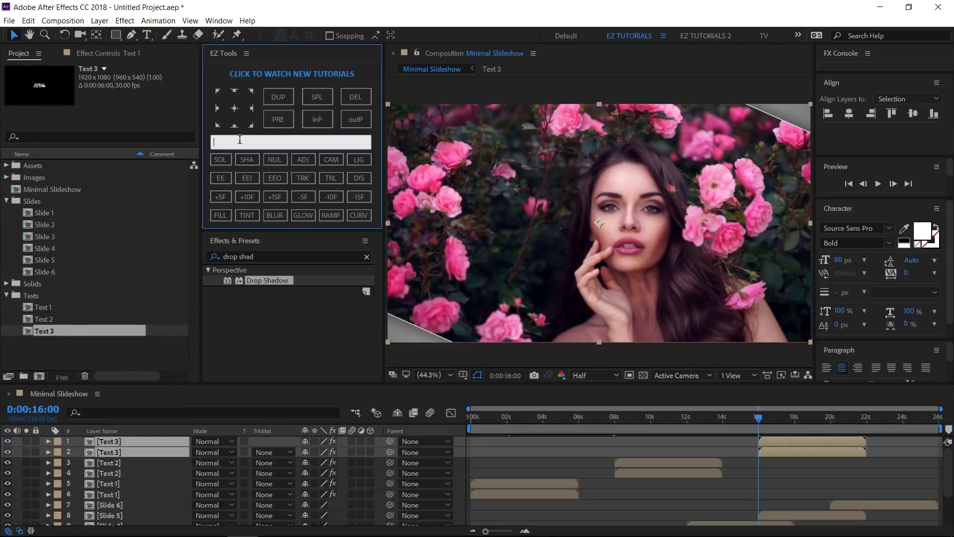
type("Light leaks")
left_click(219, 162)
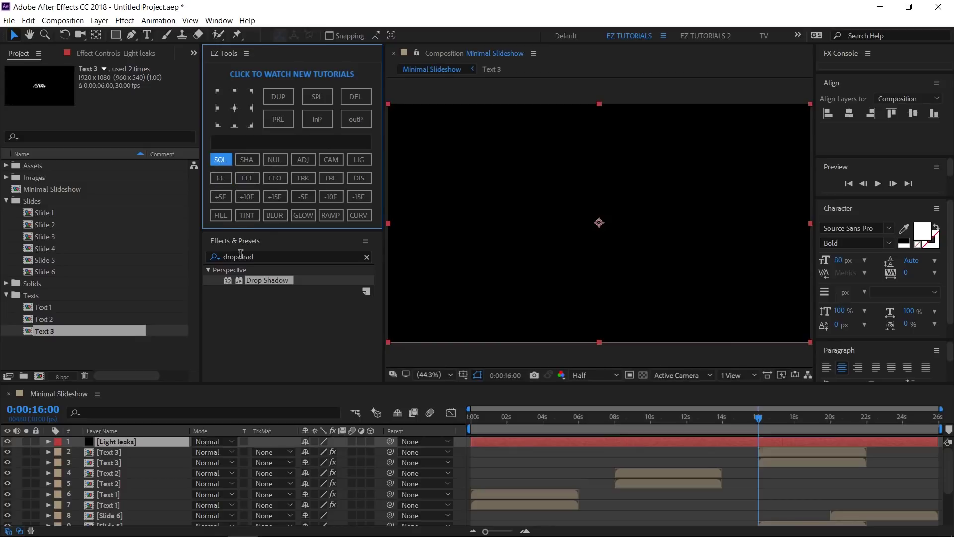
Step: Apply the Fractal Noise effect to the Light leaks solid and set its noise type to Spline
left_click(206, 258)
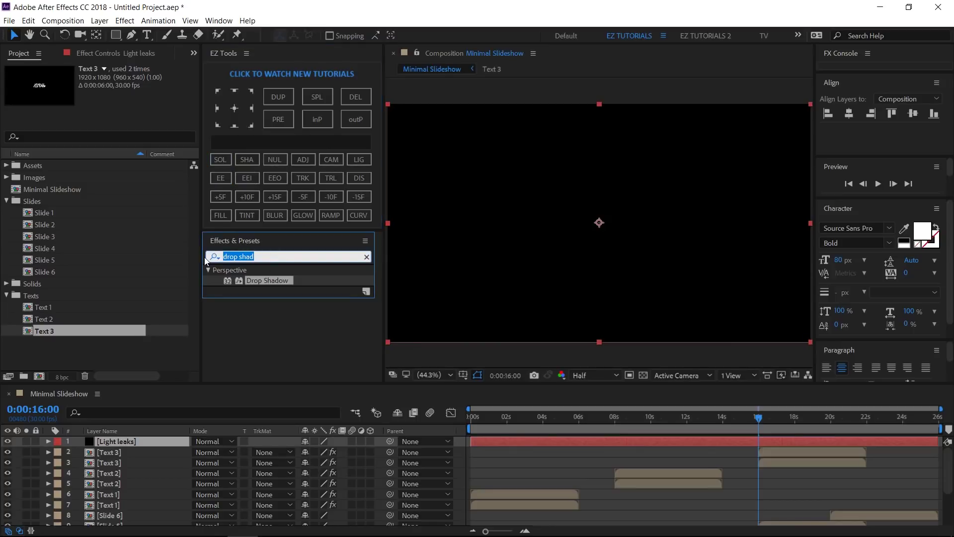
type("fractal noi")
left_click_drag(267, 302, 146, 443)
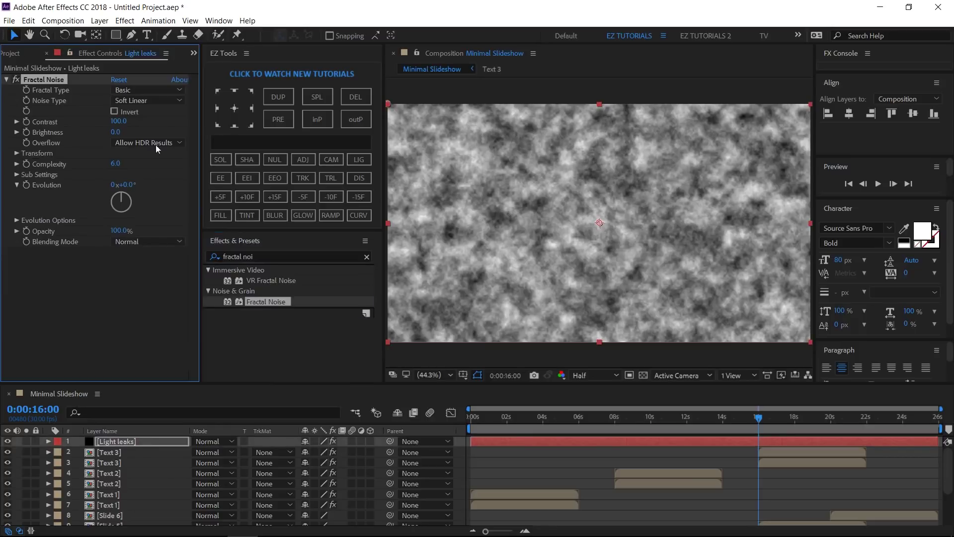
left_click(147, 101)
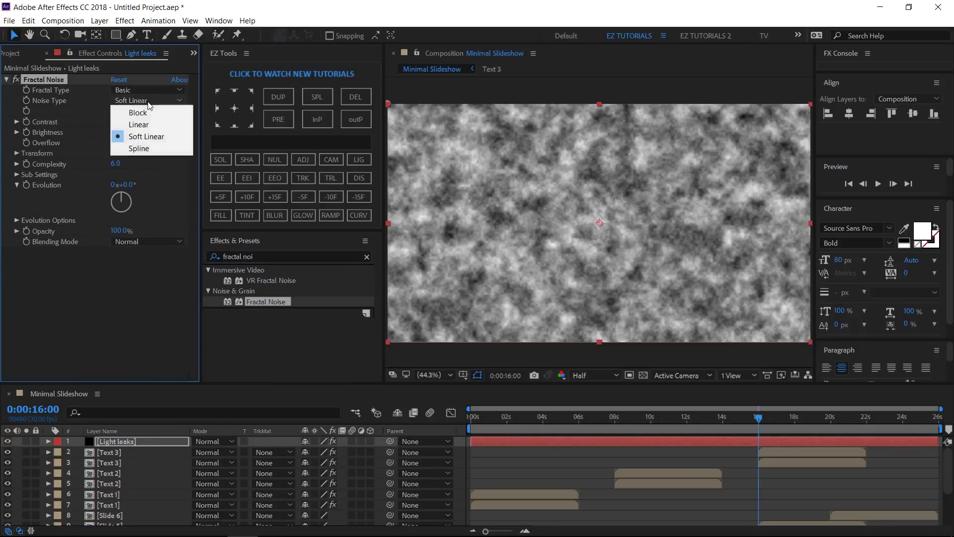
left_click(146, 149)
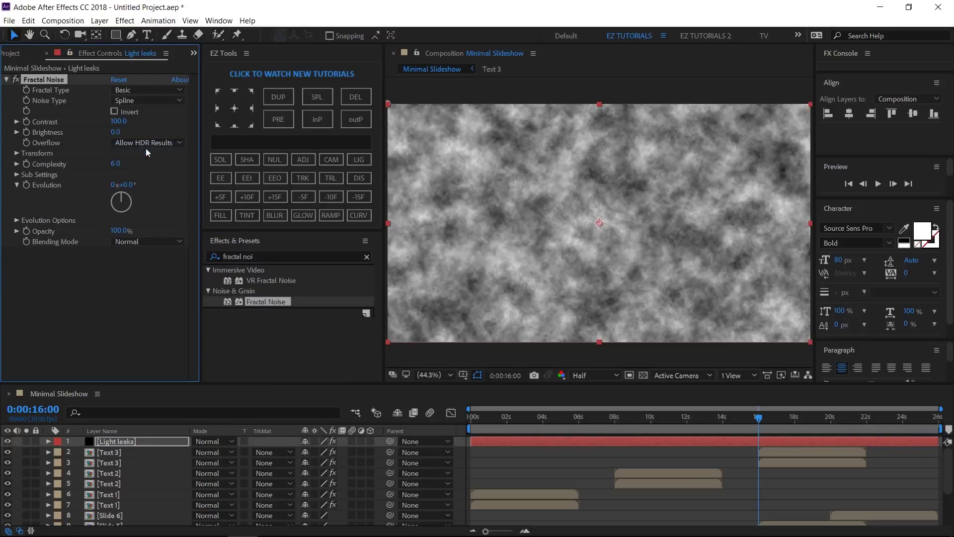
Step: Set the Fractal Noise contrast to 175 and brightness to -52
left_click(118, 122)
type("175")
key("Tab")
type("-52")
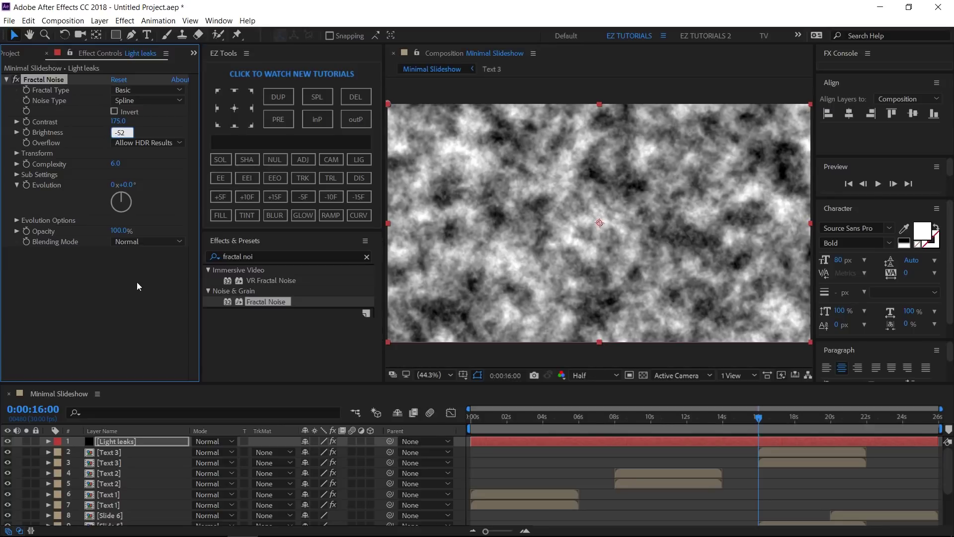
key("Return")
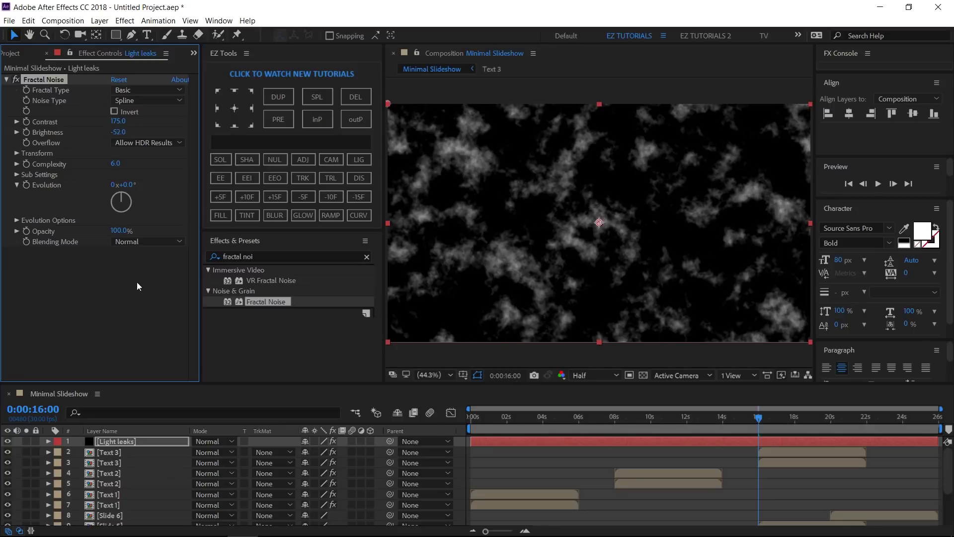
Step: Set the Fractal Noise transform scale to 1480 and its complexity to 1
left_click(19, 152)
left_click(118, 186)
type("1480")
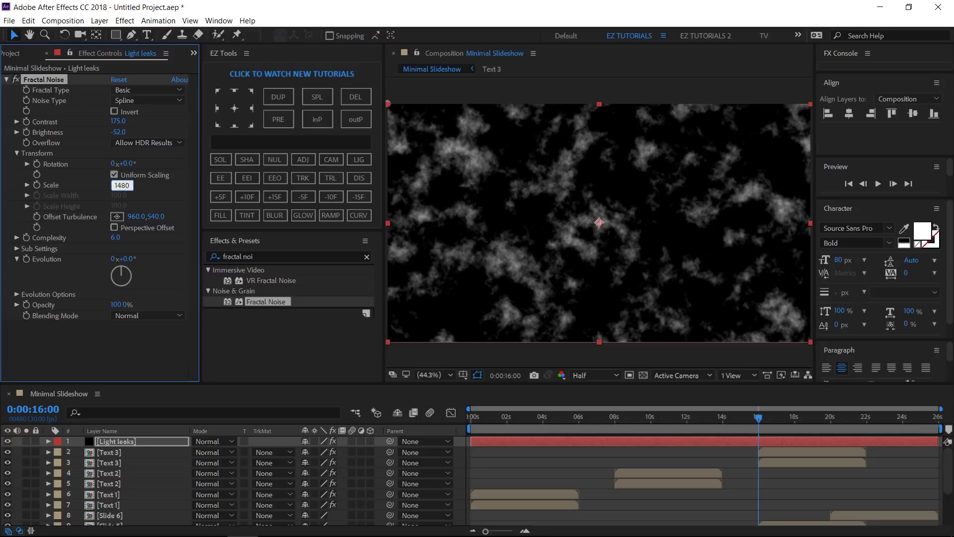
key("Return")
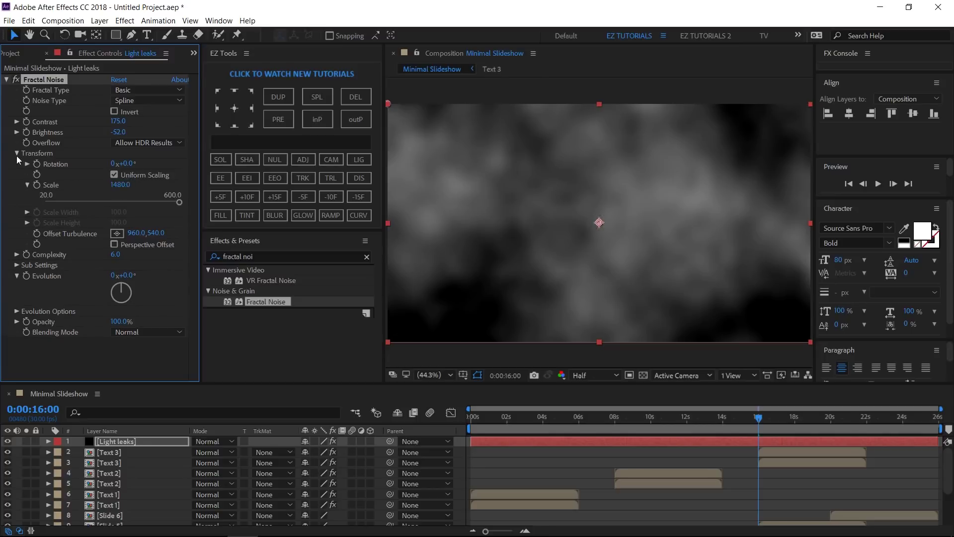
left_click(16, 154)
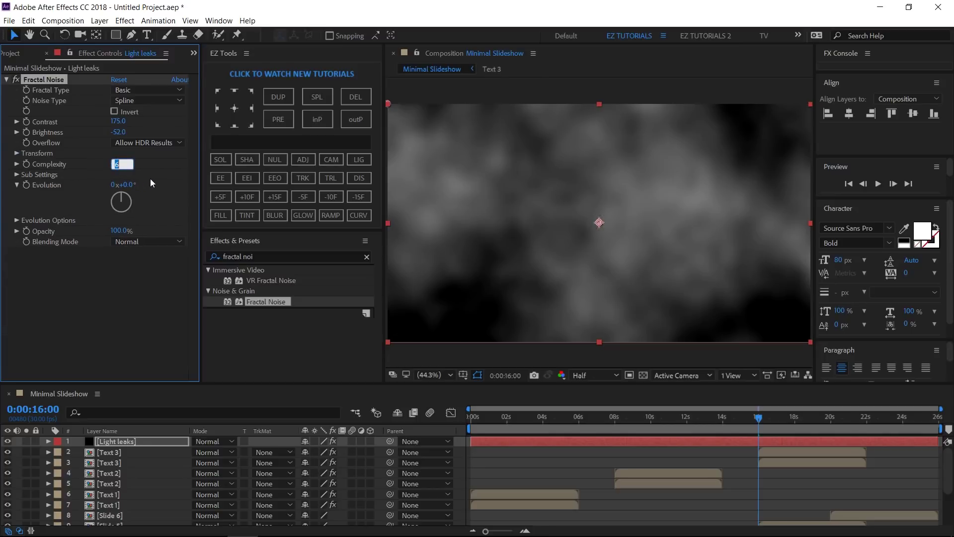
type("1")
key("Return")
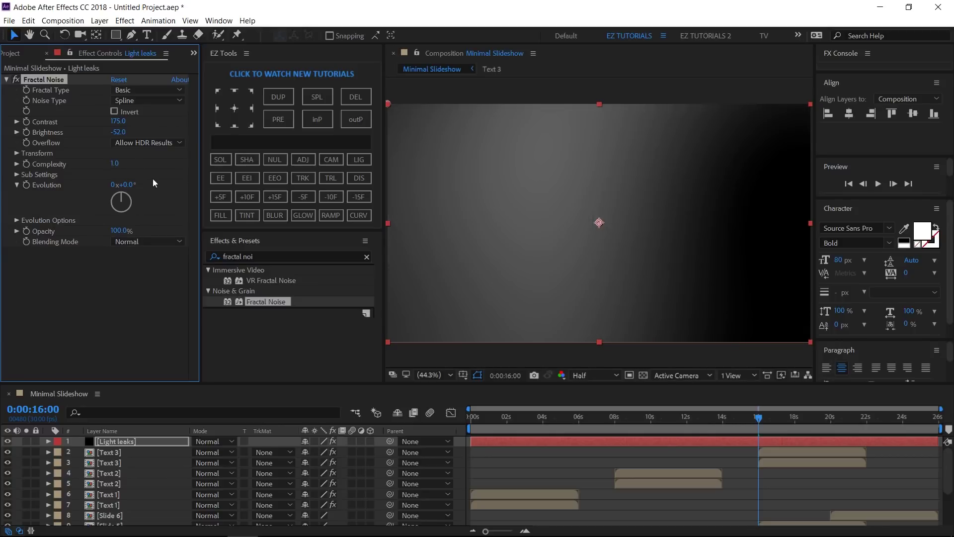
Step: Animate the Fractal Noise evolution with the expression time*90 and collapse the effect's properties in the timeline
left_click(26, 185, "alt")
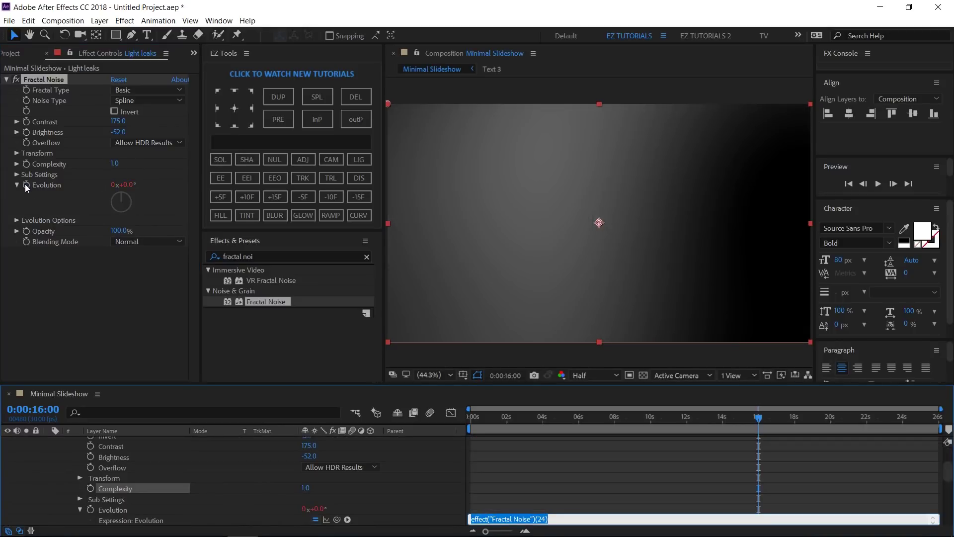
type("t")
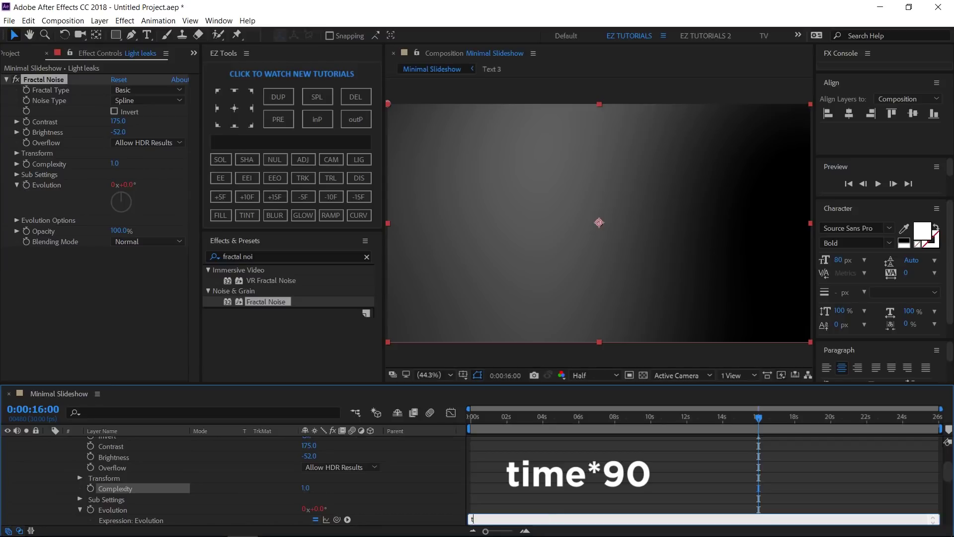
type("ime*90")
left_click(446, 492)
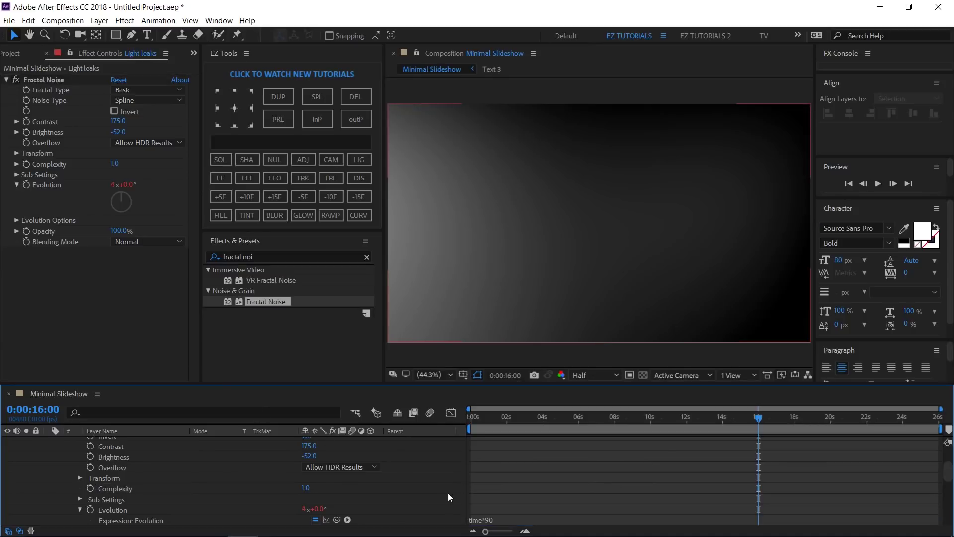
scroll(107, 493, "up", 3)
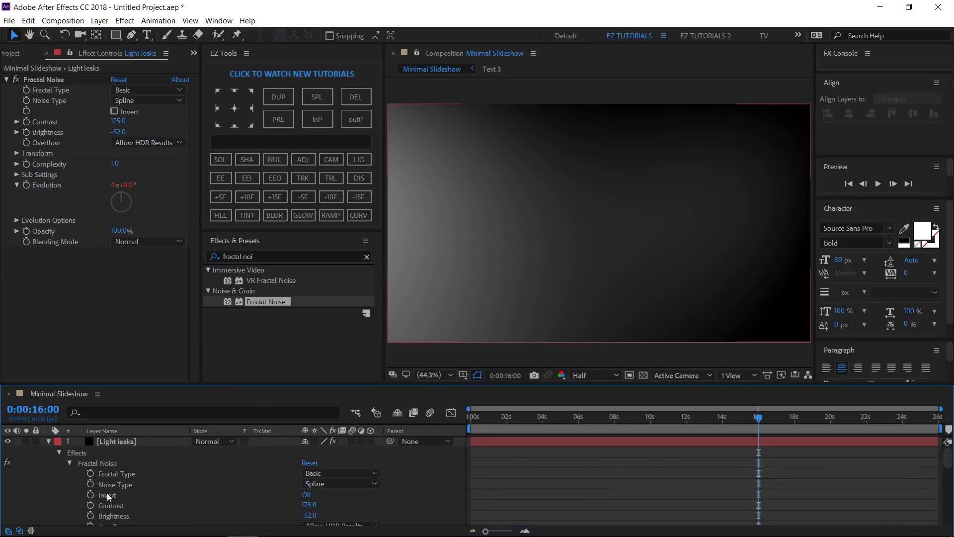
left_click(70, 463)
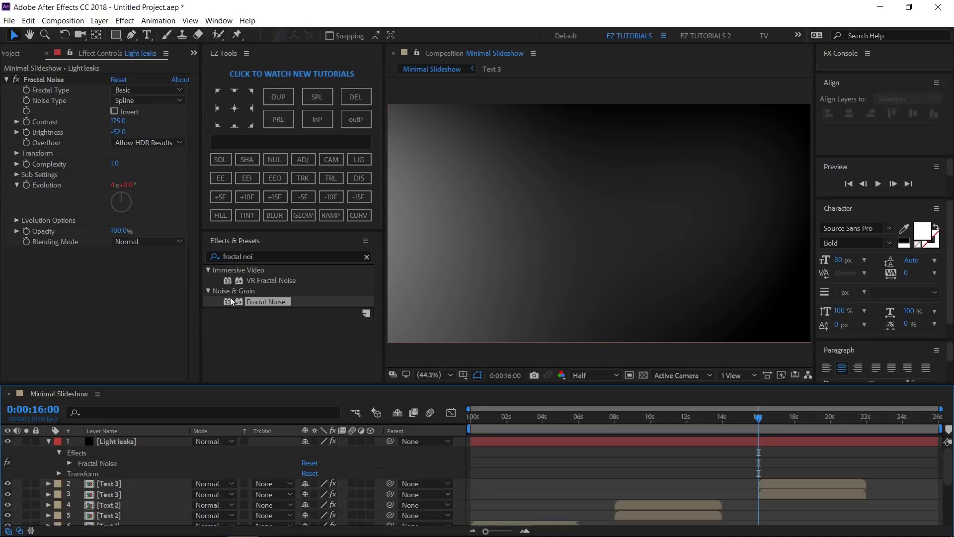
Step: Apply the Hue/Saturation effect to the Light leaks solid and enable Colorize
left_click(258, 256)
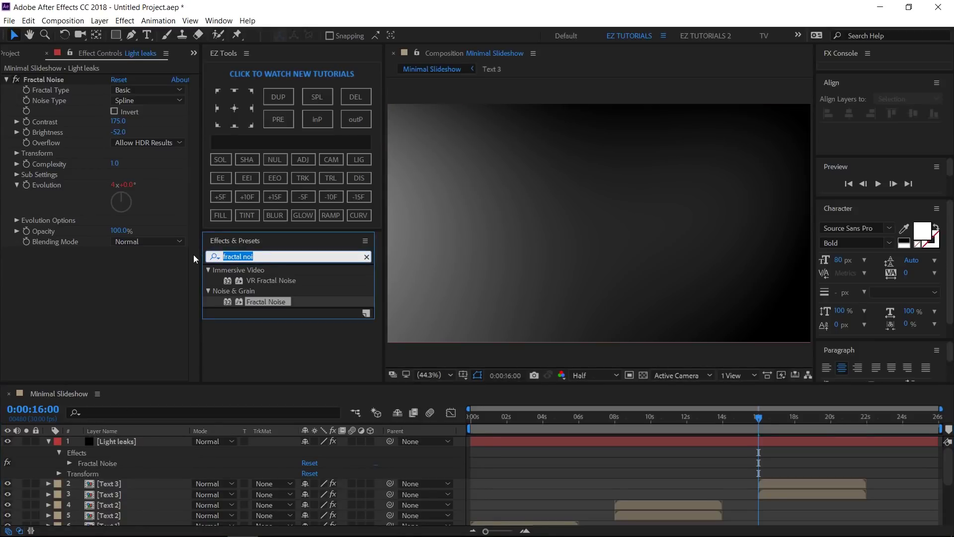
type("hue")
left_click_drag(264, 336, 112, 308)
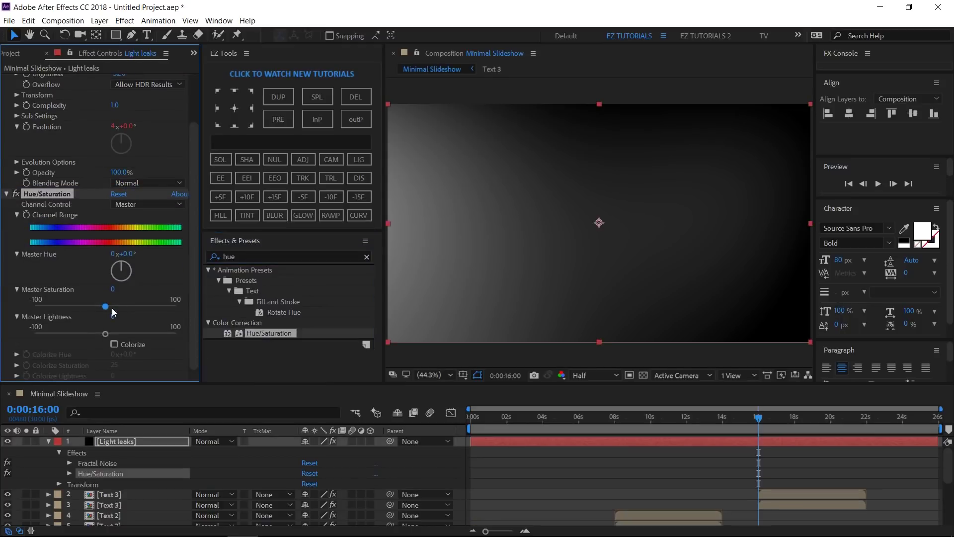
left_click(113, 344)
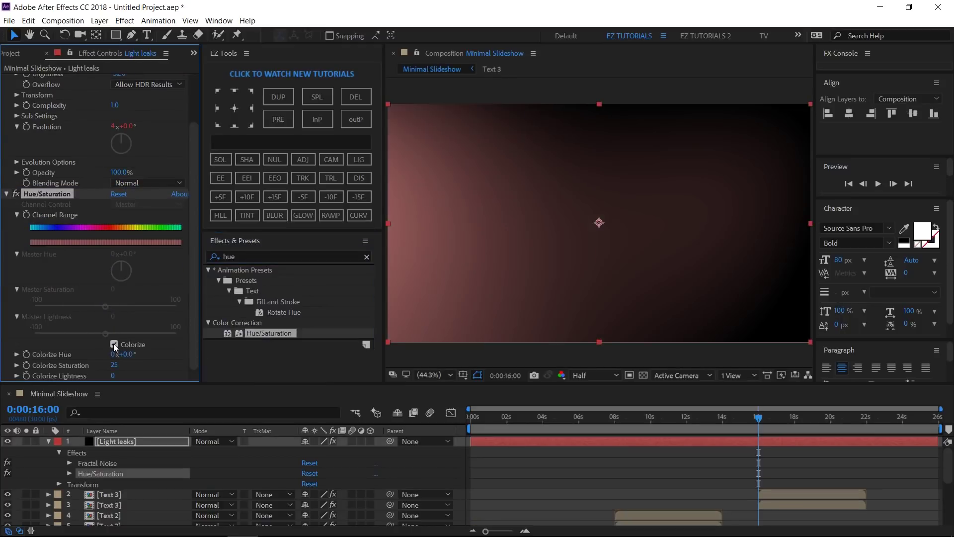
Step: Animate the Colorize Hue of the Light leaks layer with the expression wiggle(4,90)
left_click(27, 354, "alt")
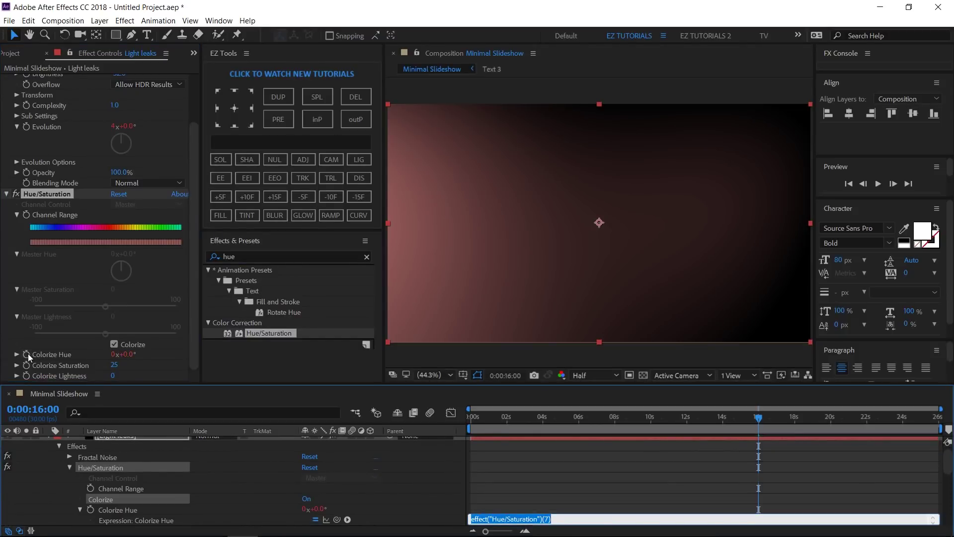
type("wig")
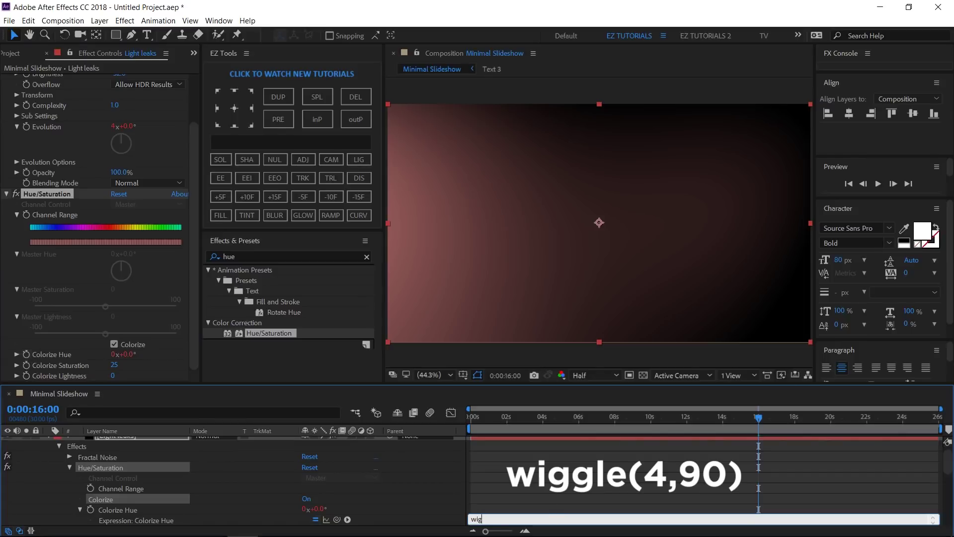
type("gle(4,90)")
left_click(419, 496)
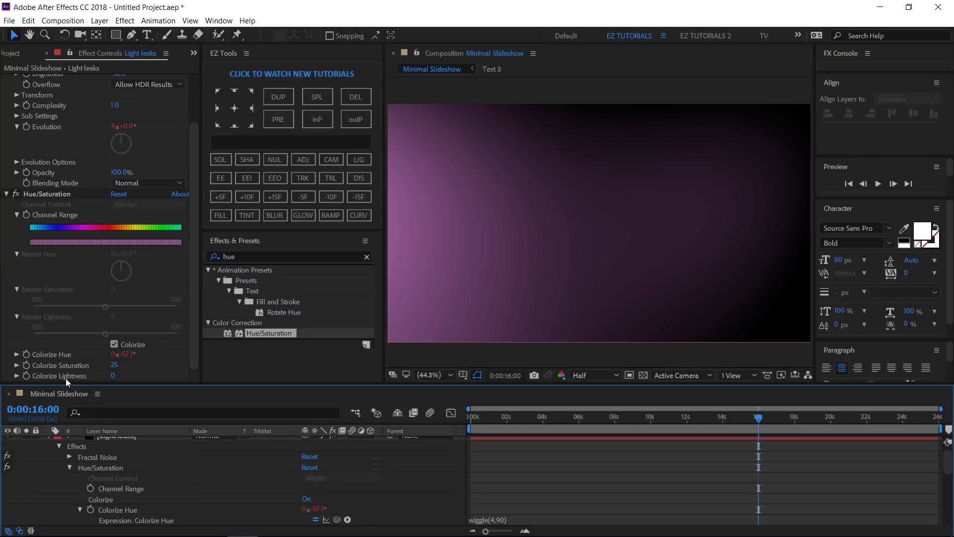
Step: Set the Colorize Saturation of the Light leaks layer's Hue/Saturation effect to 46
left_click(114, 367)
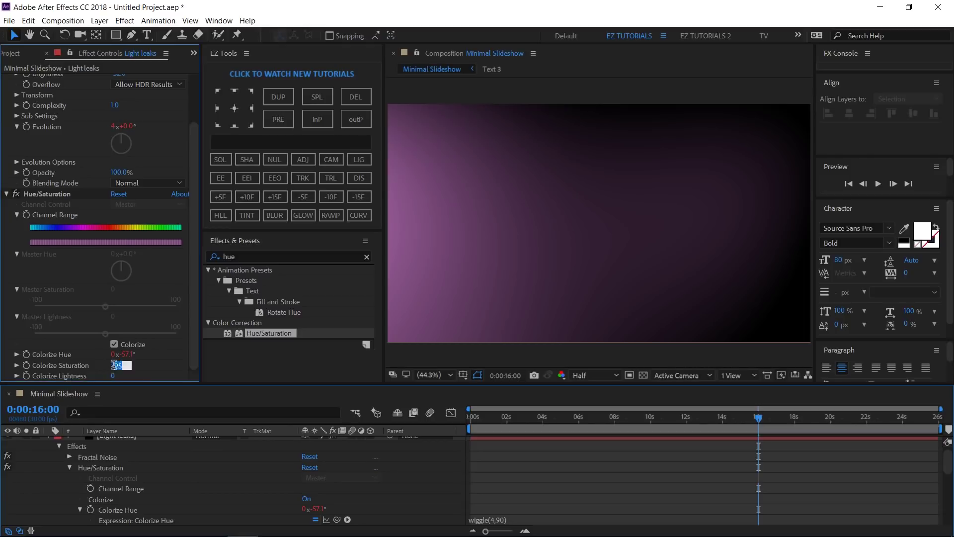
type("46")
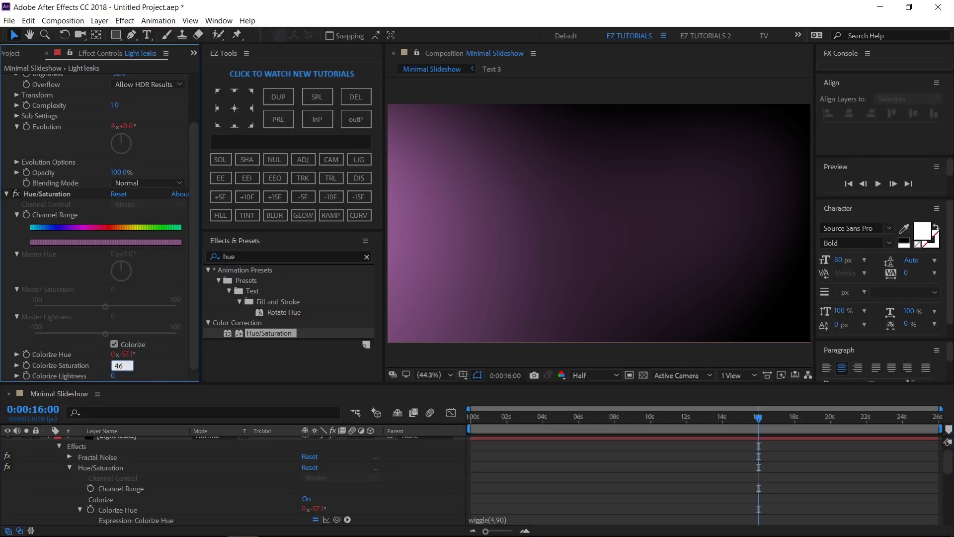
left_click(152, 375)
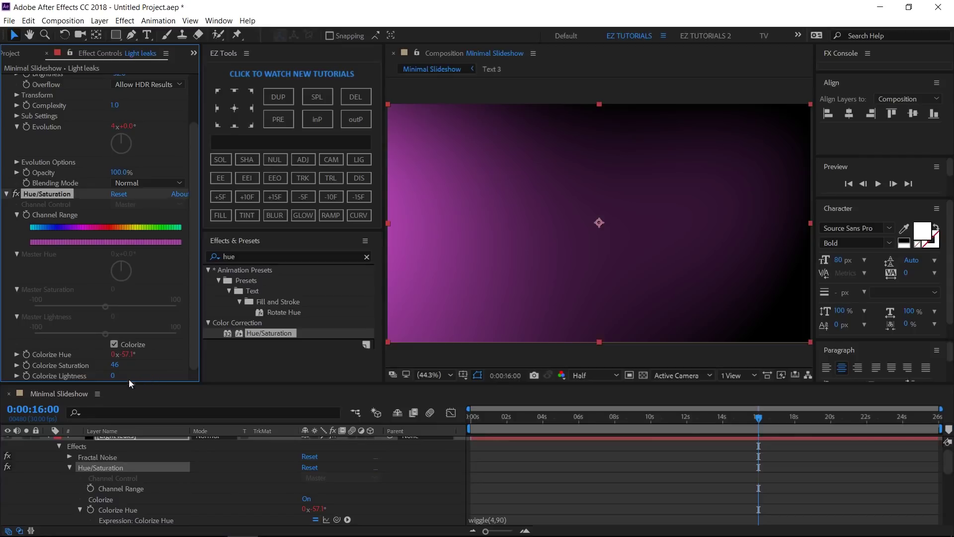
Step: Collapse the Light leaks layer's properties and set its blending mode to Screen
scroll(97, 464, "up", 1)
left_click(70, 473)
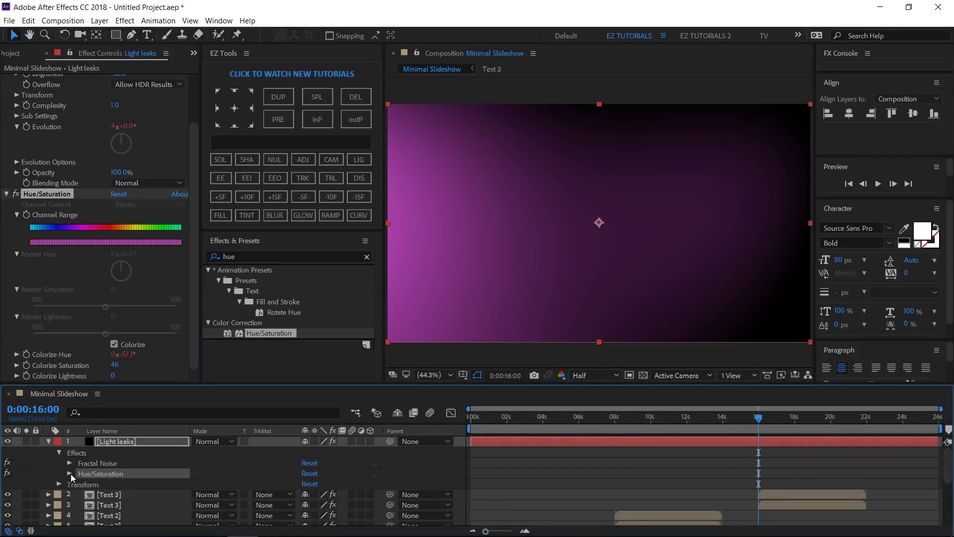
left_click(49, 438)
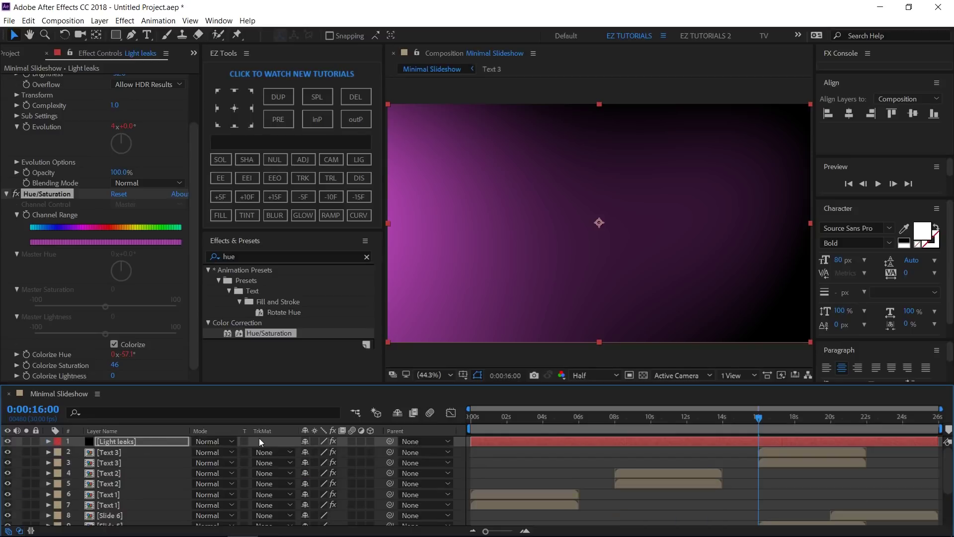
left_click(234, 440)
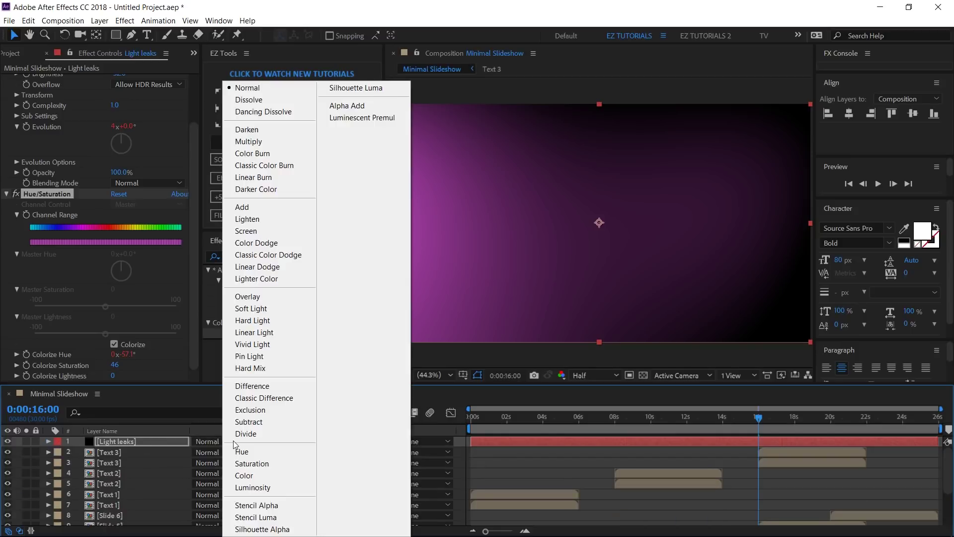
left_click(269, 232)
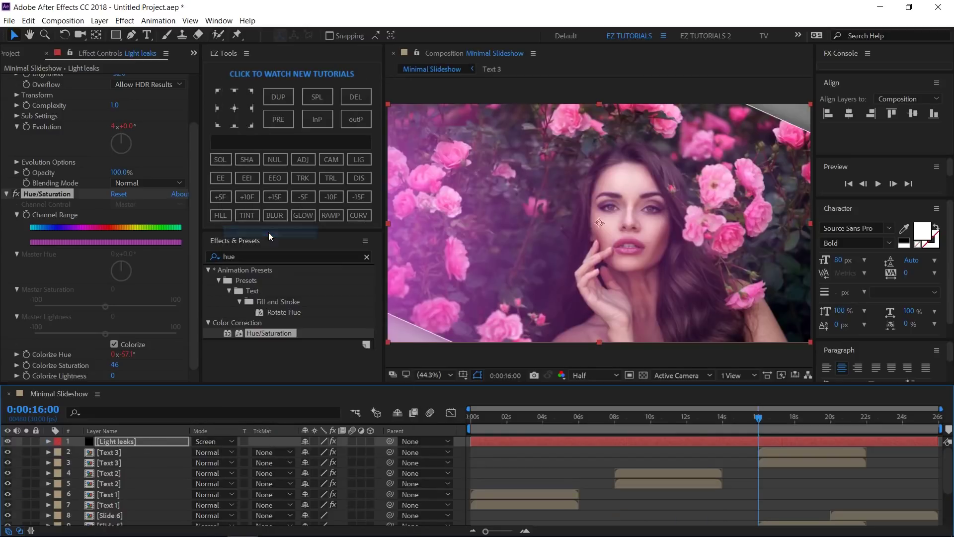
Step: Add particles.mov from the Assets folder to the timeline above the Light leaks layer
left_click(15, 53)
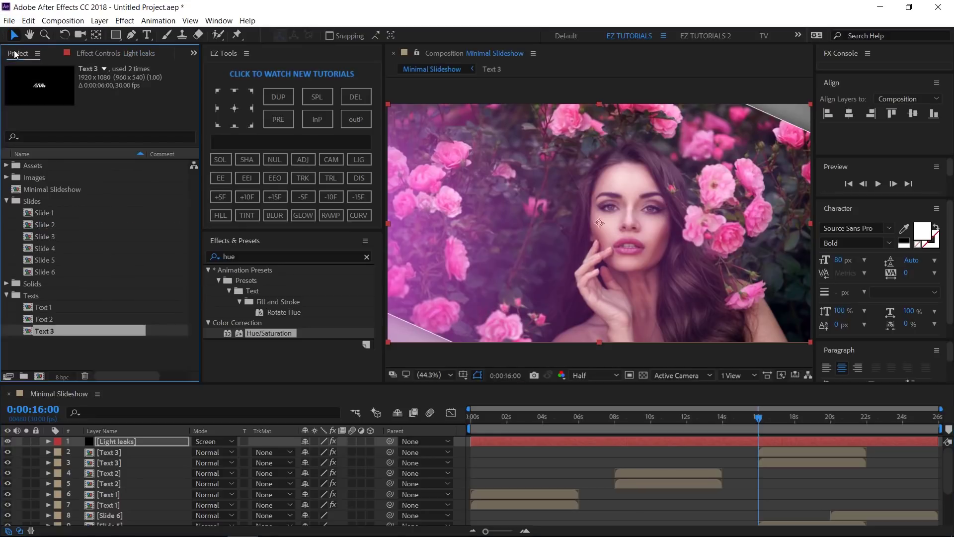
left_click(6, 166)
left_click_drag(58, 249, 74, 440)
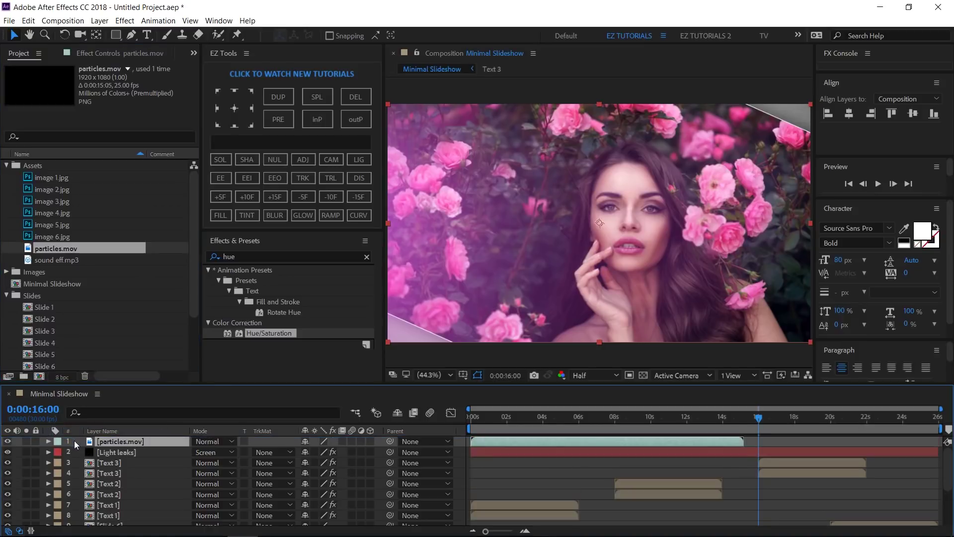
Step: Duplicate the particles.mov layer and move the copy's start to 0:00:13:28
left_click(275, 98)
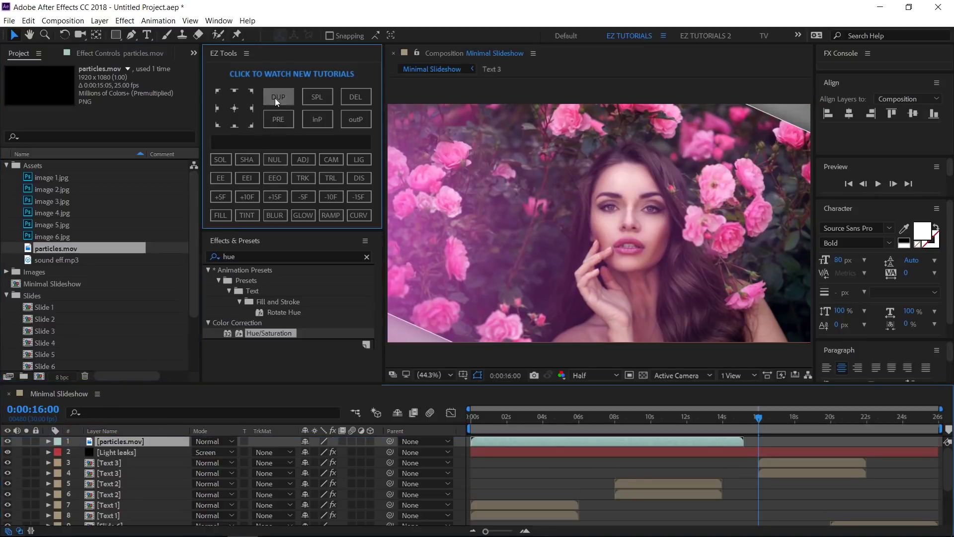
left_click(723, 423)
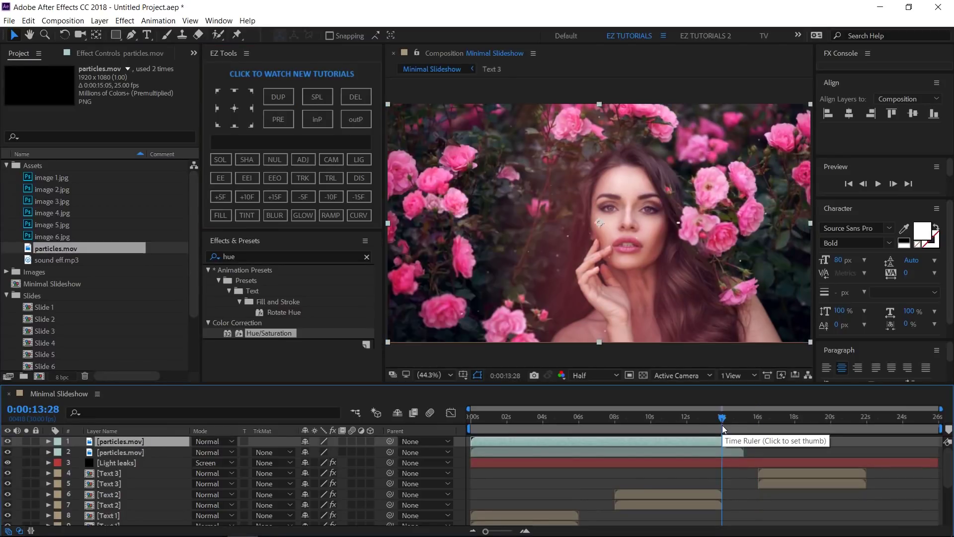
left_click(312, 120)
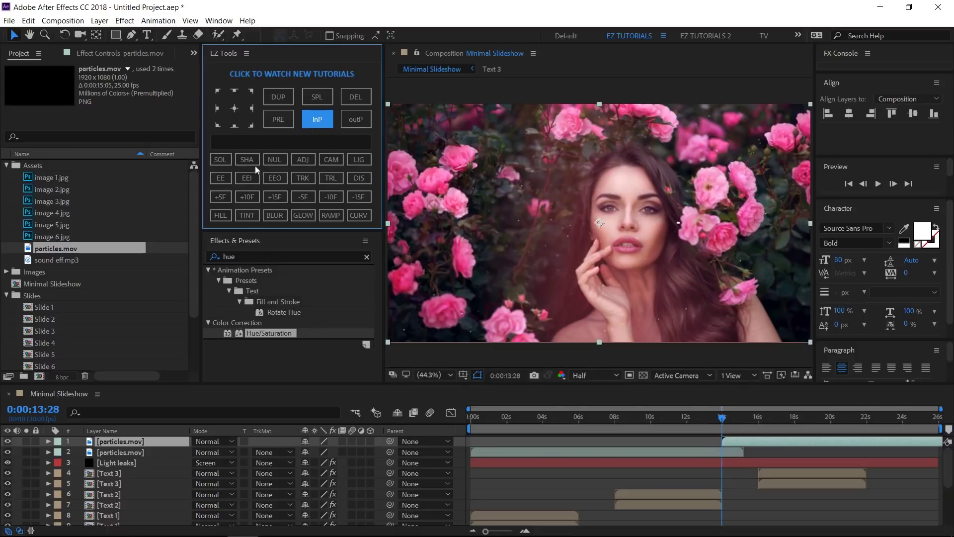
Step: Create an adjustment layer above all other layers and name it Blur
left_click(302, 159)
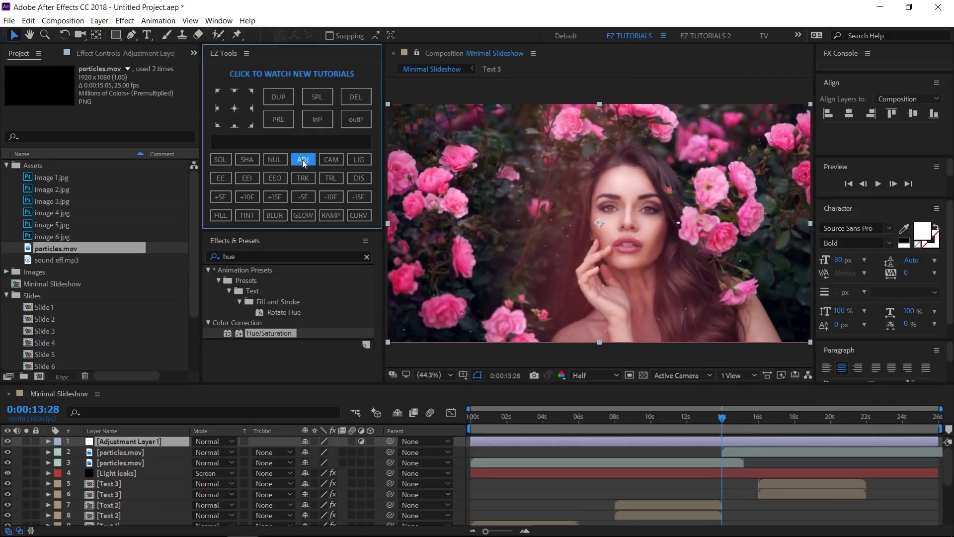
left_click(154, 441)
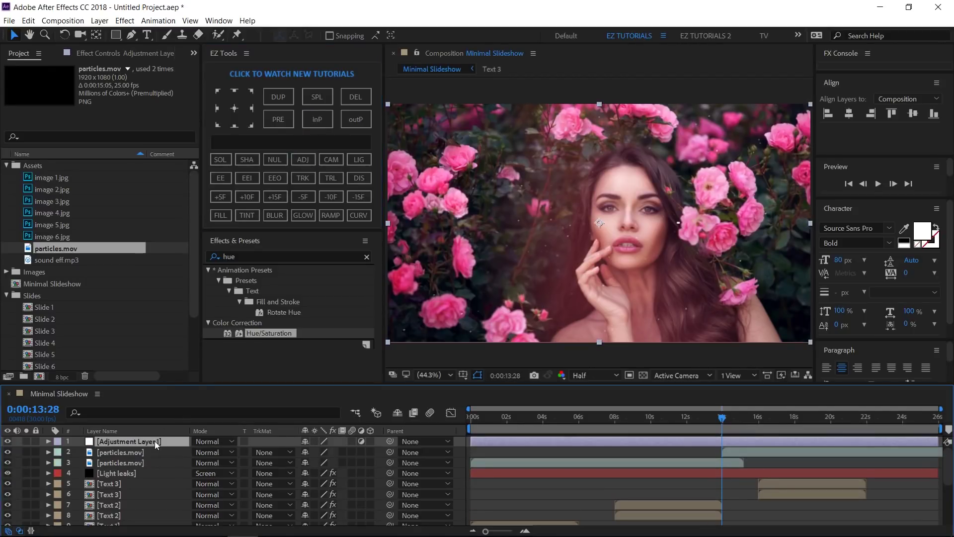
key("Return")
type("Blur")
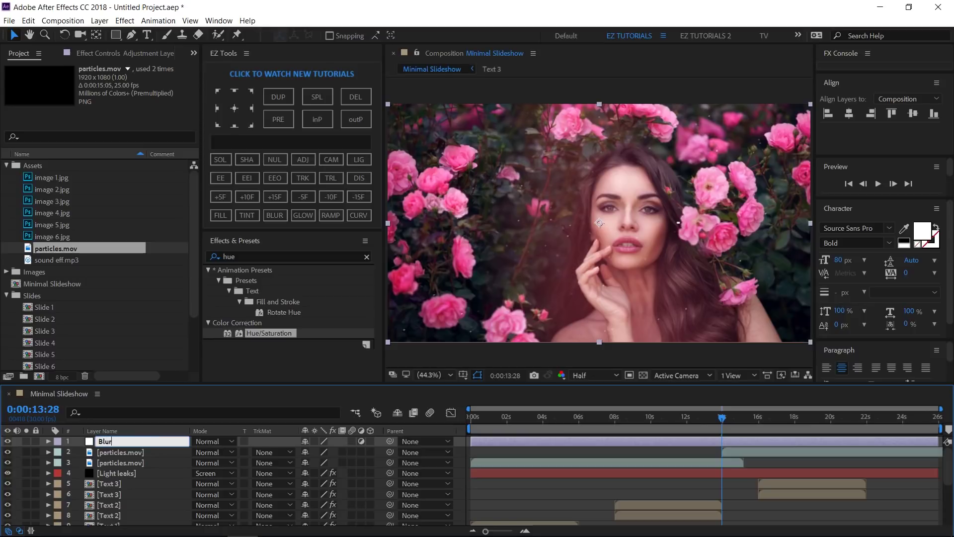
key("Return")
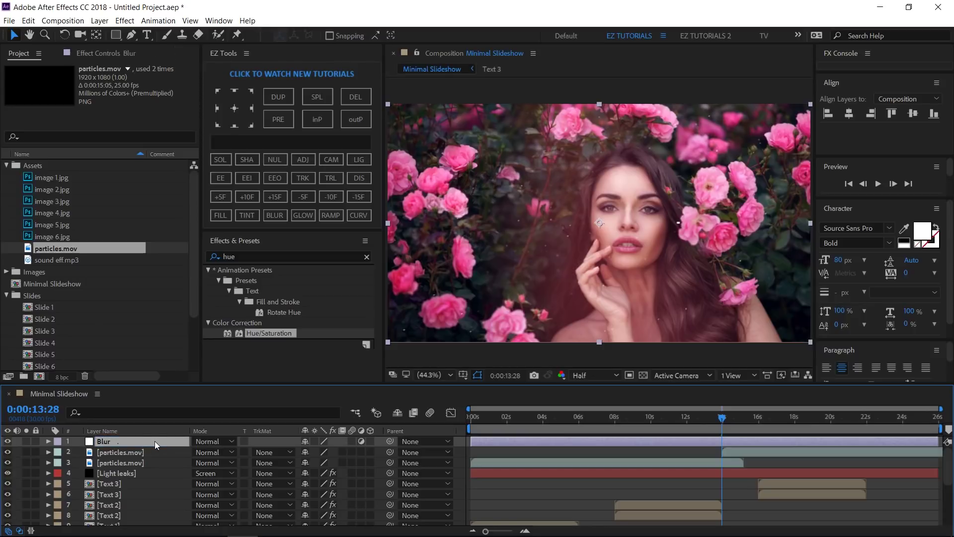
Step: Add a full-frame elliptical mask to the Blur adjustment layer and invert it
left_click(121, 38)
left_click(149, 48)
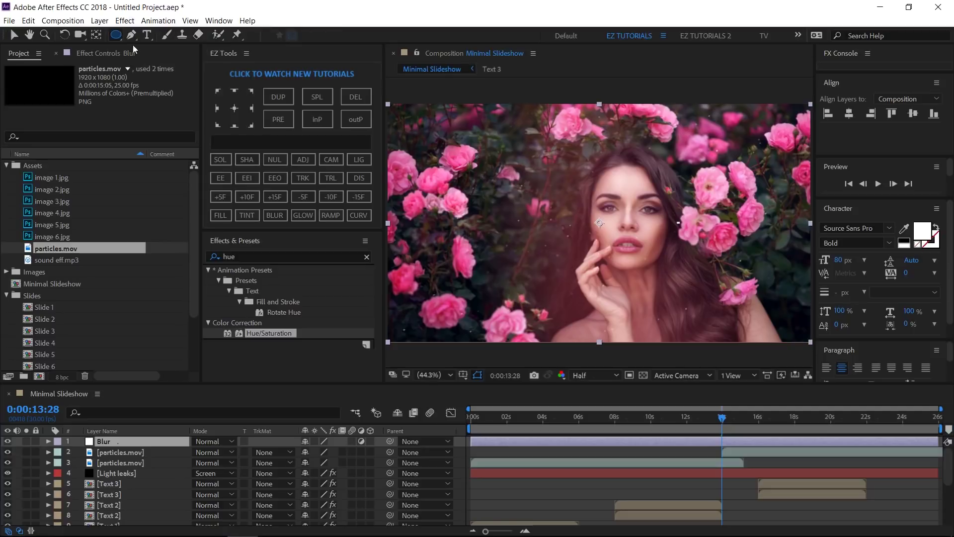
double_click(115, 37)
key("v")
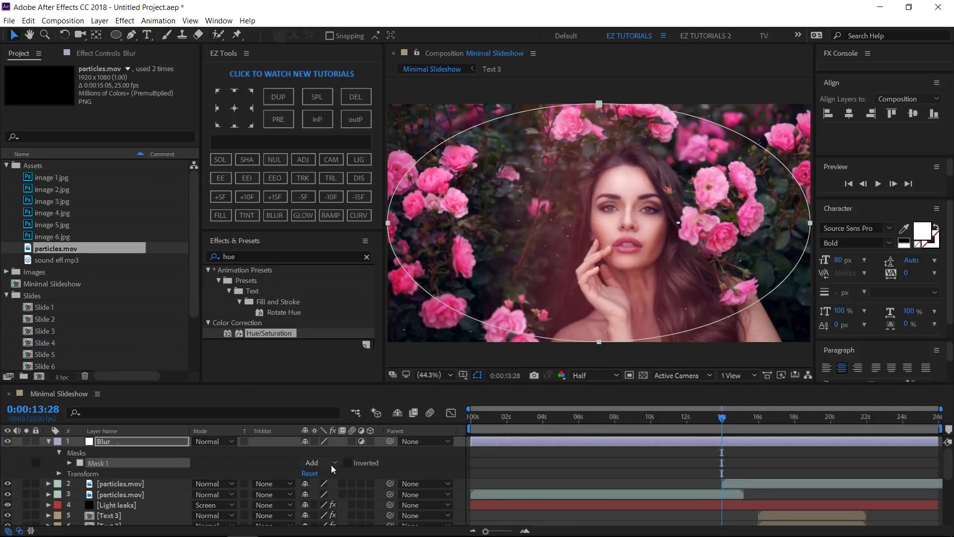
left_click(347, 462)
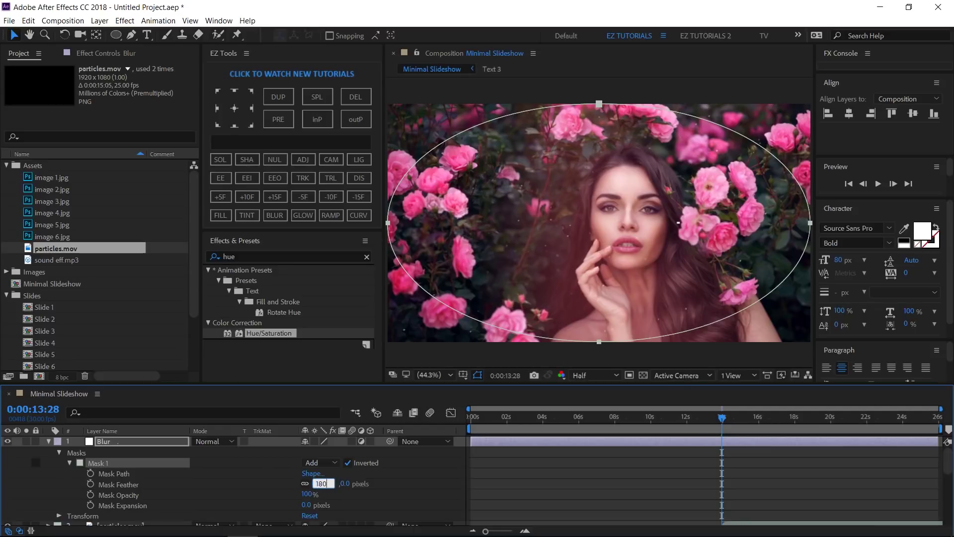
Step: Set the mask's feather to 180 pixels, opacity to 70% and expansion to 60 pixels, and collapse the Blur layer
key("Tab")
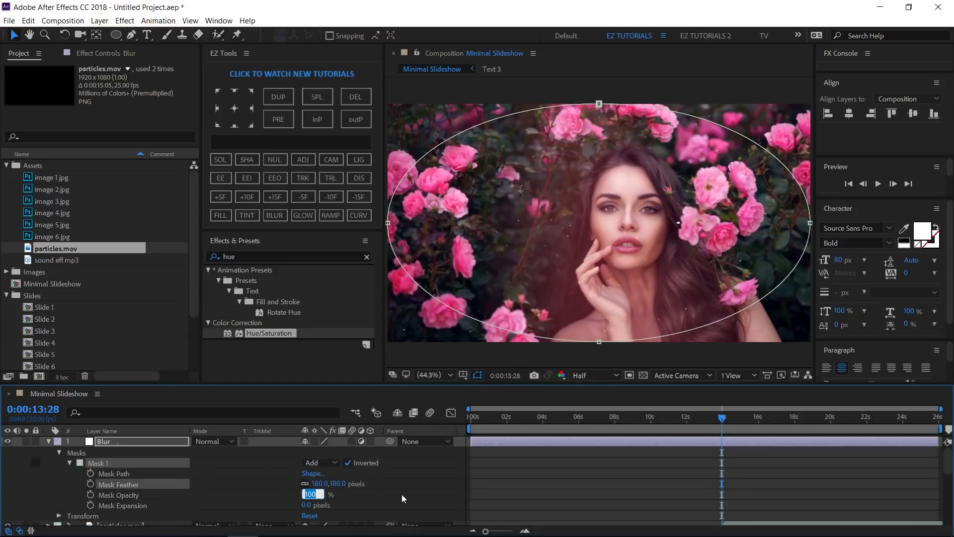
key("Tab")
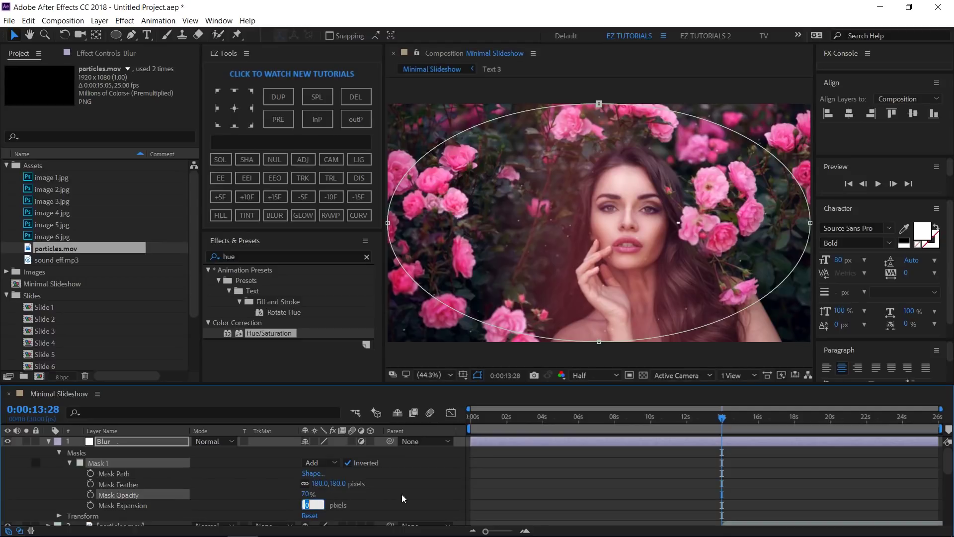
key("Return")
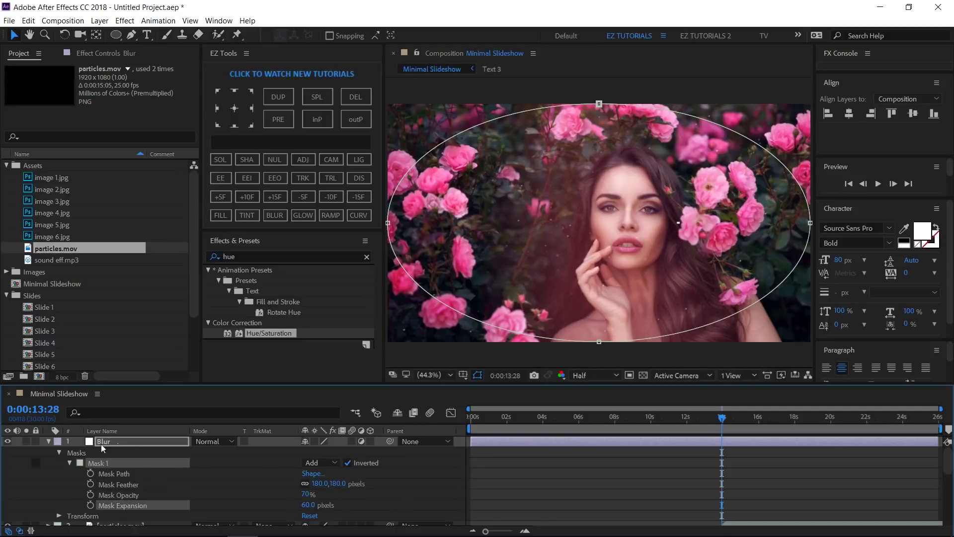
left_click(48, 441)
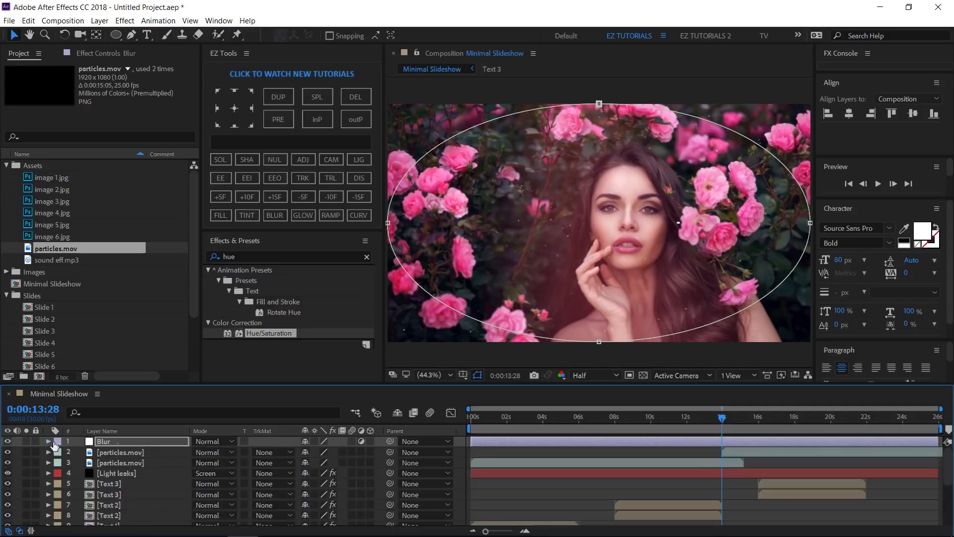
Step: Apply Fast Blur (Legacy) to the Blur layer with Blurriness 40 and Repeat Edge Pixels enabled
left_click(104, 441)
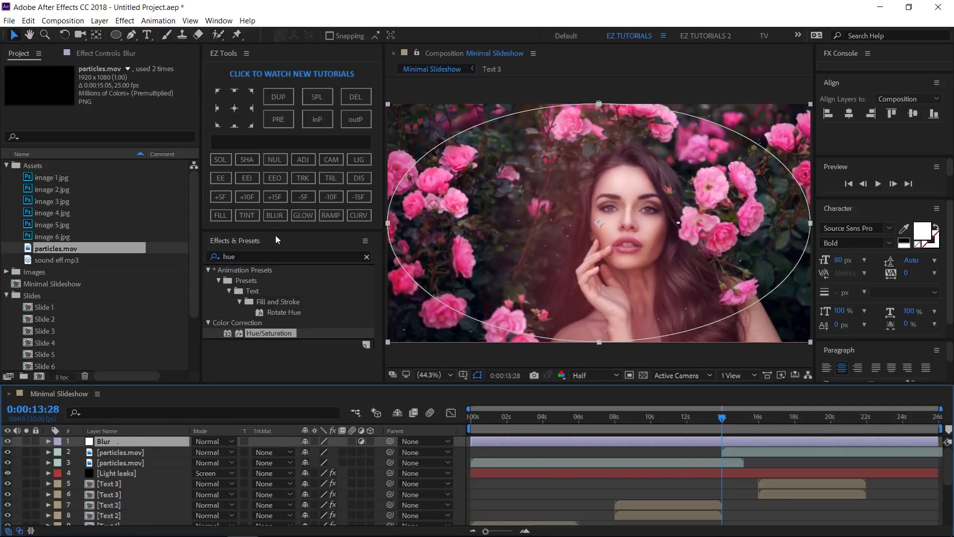
left_click(278, 216)
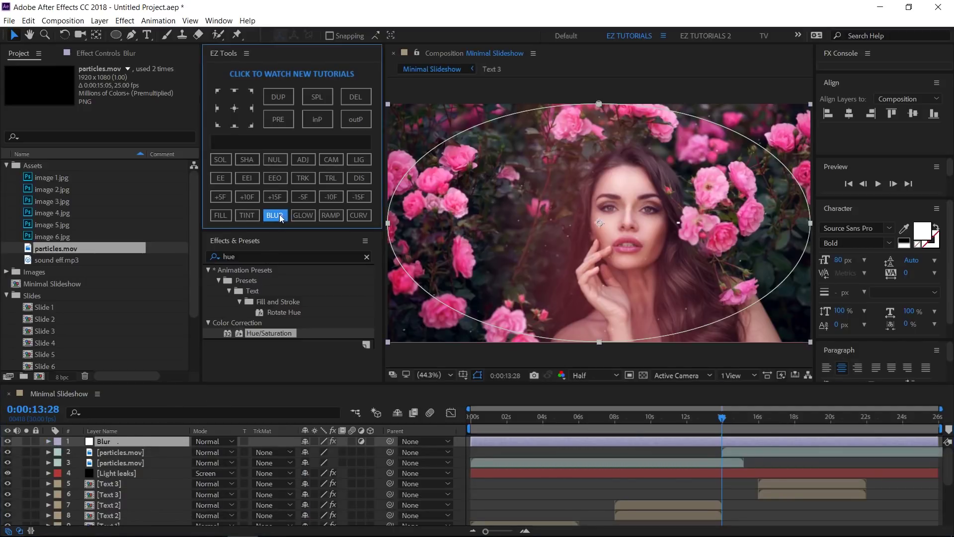
left_click(110, 52)
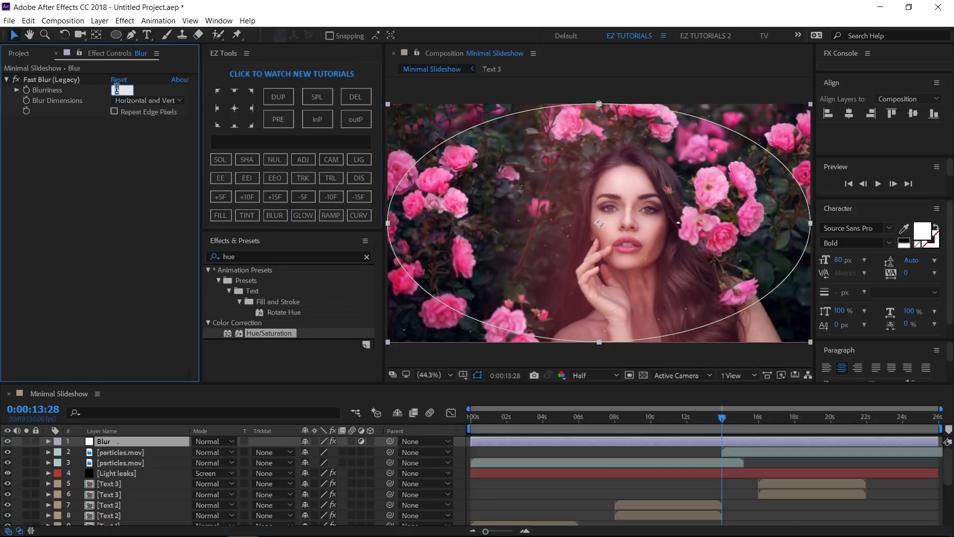
type("40")
key("Return")
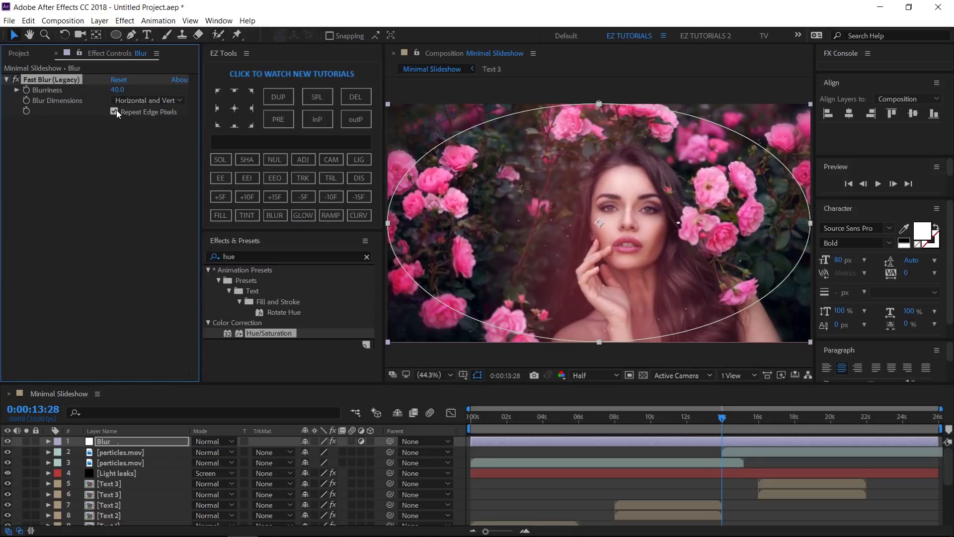
Step: Add sound eff.mp3 from the Assets folder to the timeline above the Blur layer
left_click(10, 53)
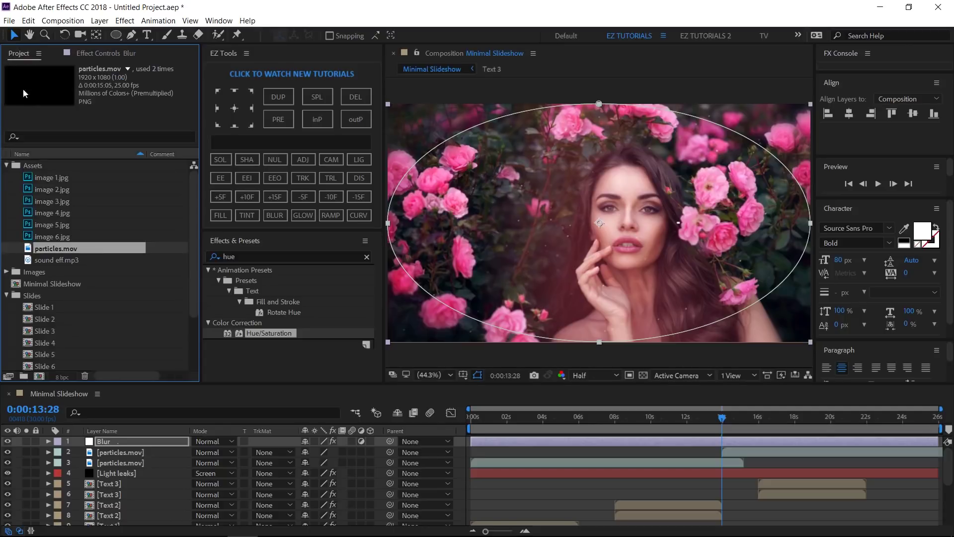
left_click_drag(50, 259, 76, 440)
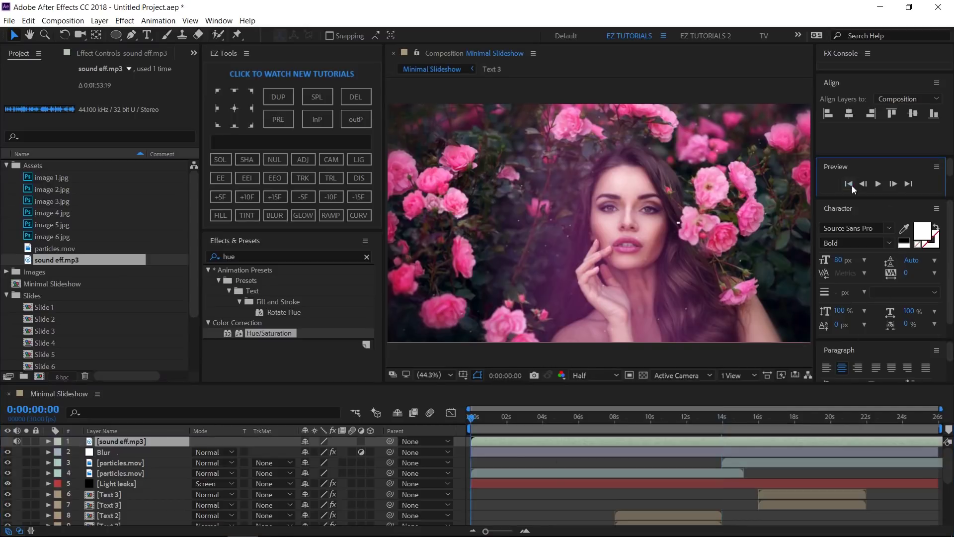
Step: Play back the Minimal Slideshow composition from its first frame to review the result, and stop the preview
left_click(852, 185)
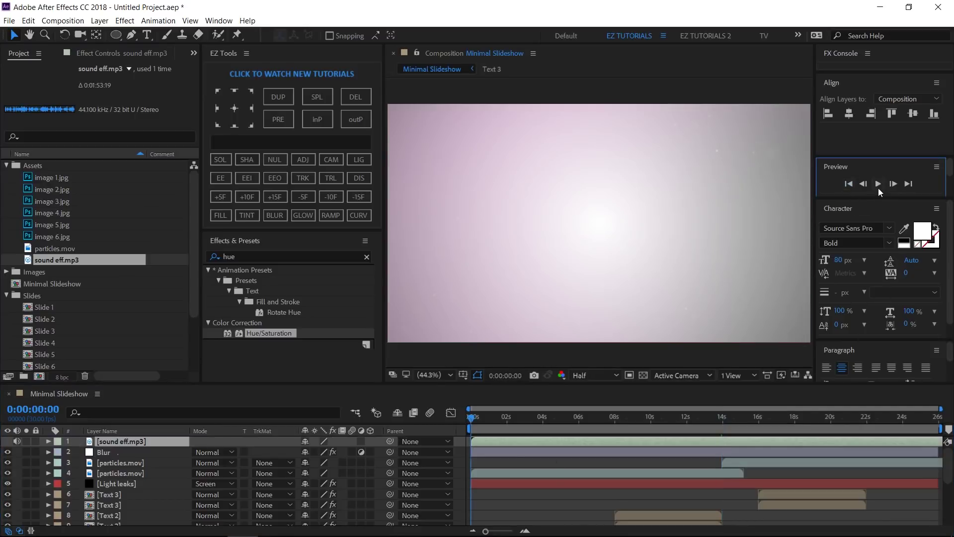
left_click(878, 187)
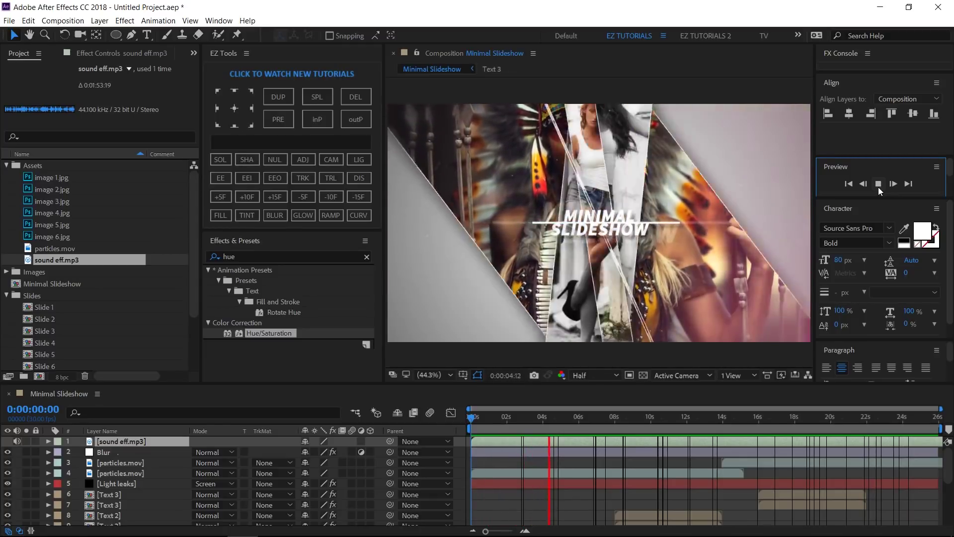
left_click(878, 185)
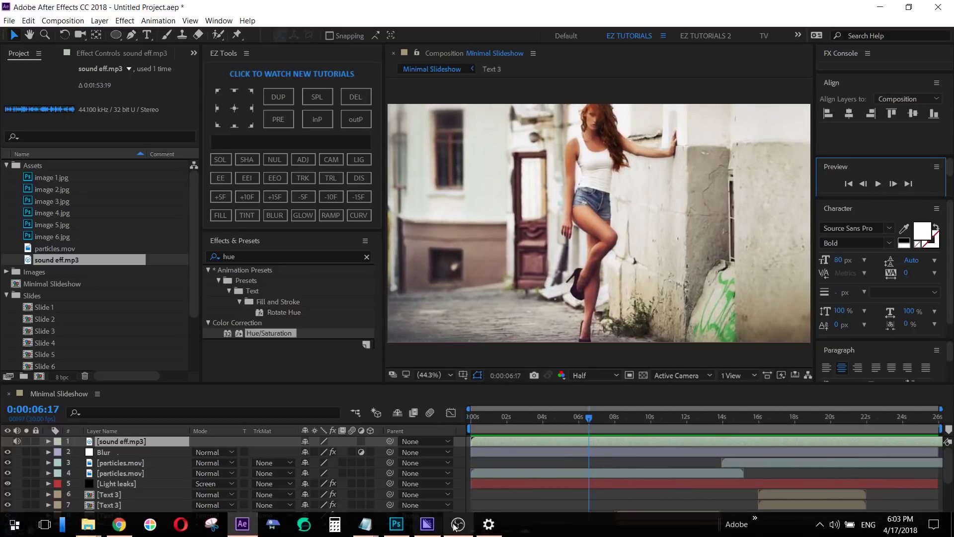